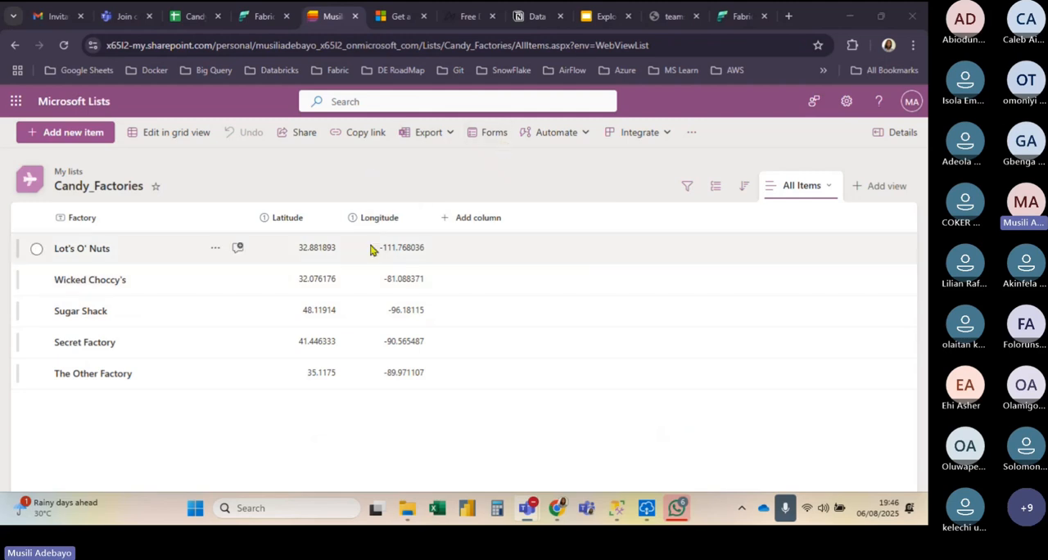
Step: Switch to the Microsoft Fabric home page and select the Fabric experience for developing data analytics solutions
left_click(731, 15)
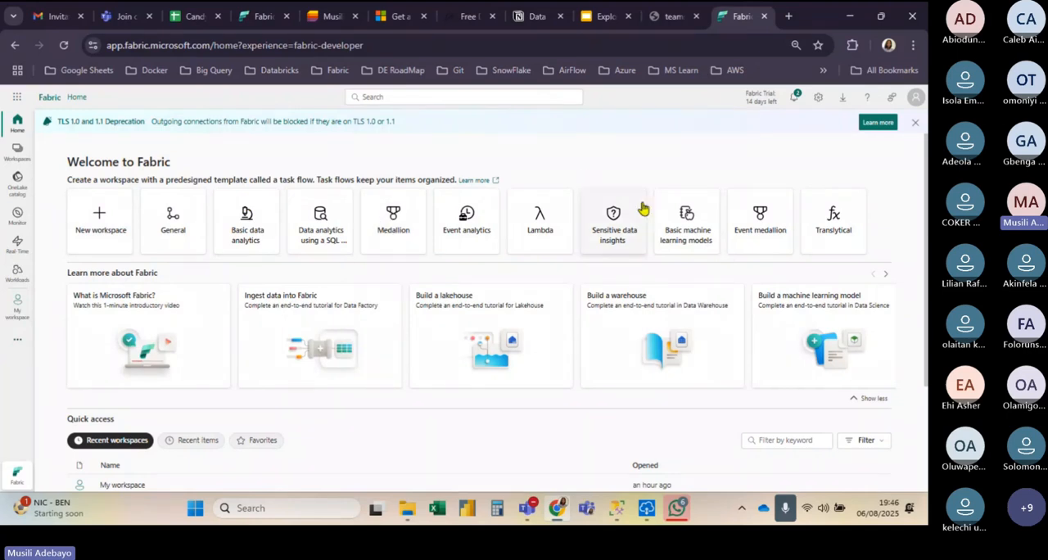
left_click(18, 476)
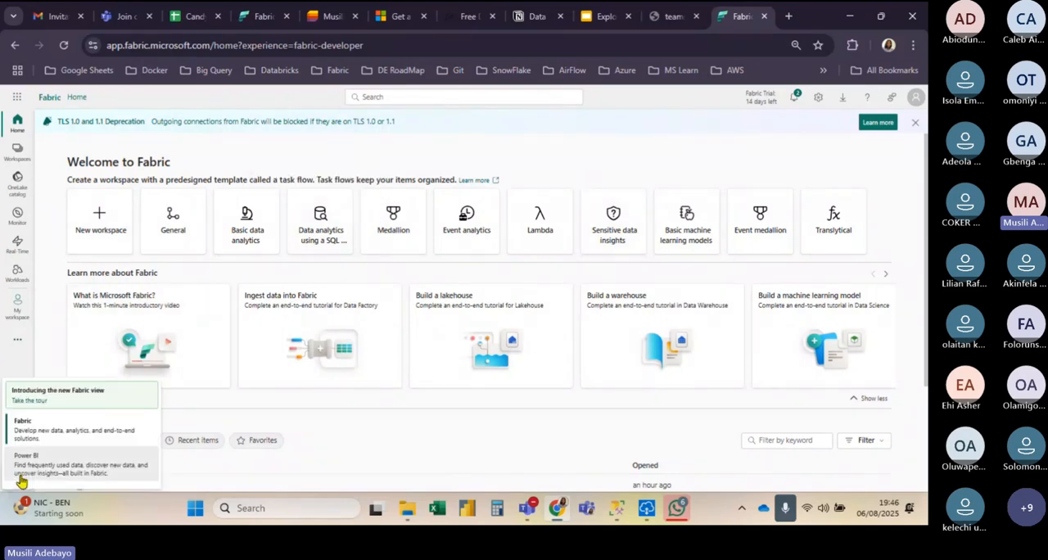
left_click(61, 432)
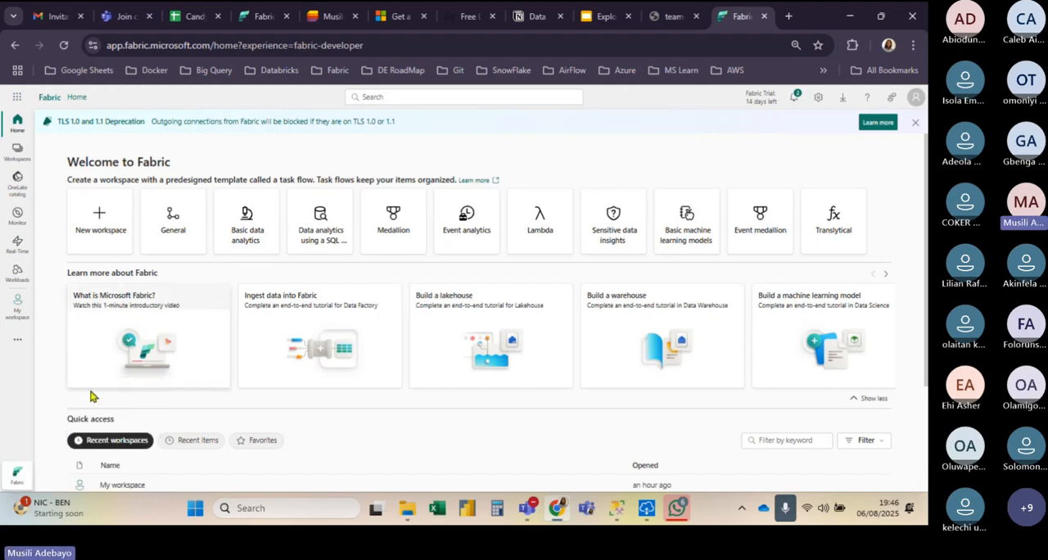
Step: Create a new workspace named techky_webinar with no description or domain
left_click(102, 237)
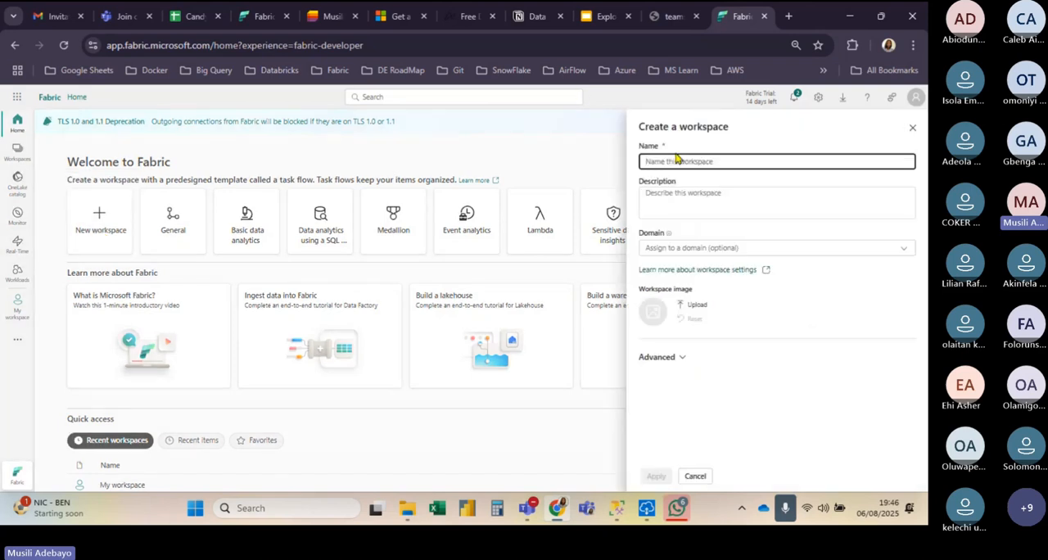
type("techy")
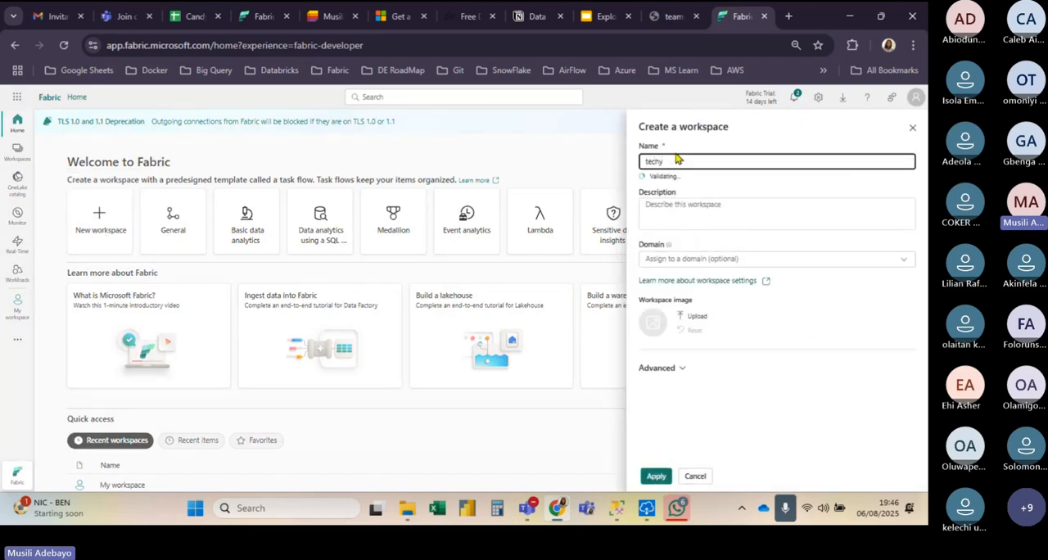
key("BackSpace")
type("ky")
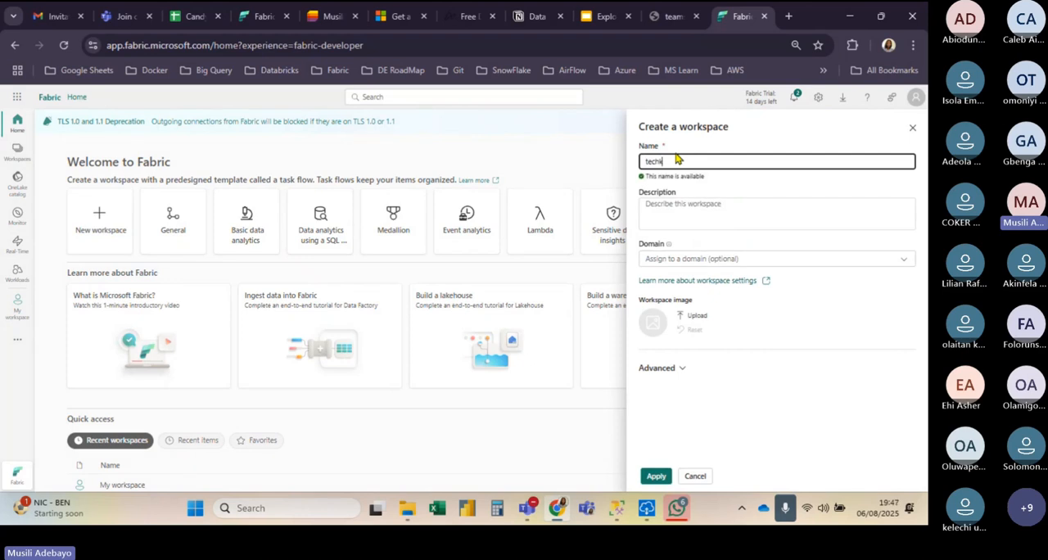
type("_wo")
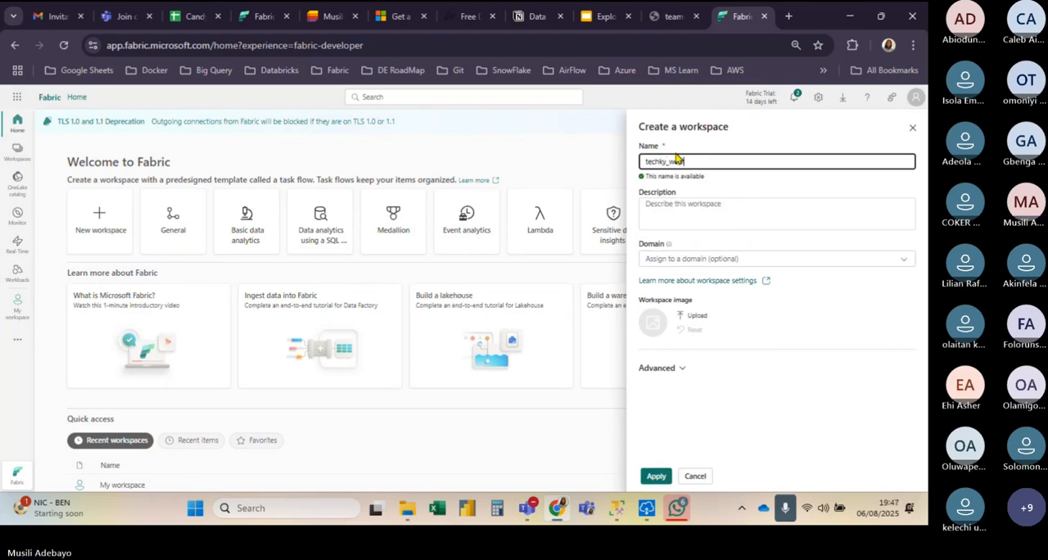
type("nar")
left_click(657, 477)
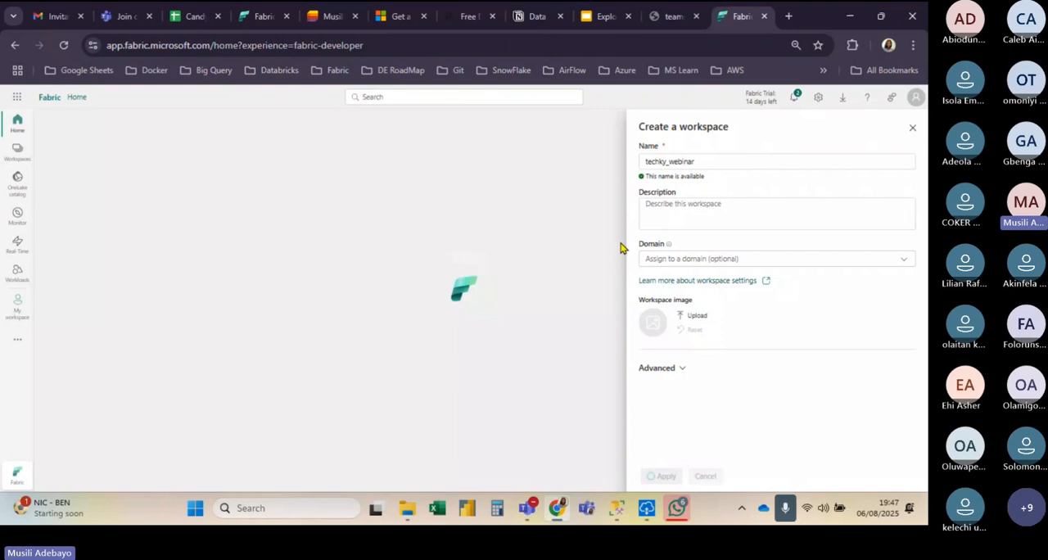
left_click(912, 127)
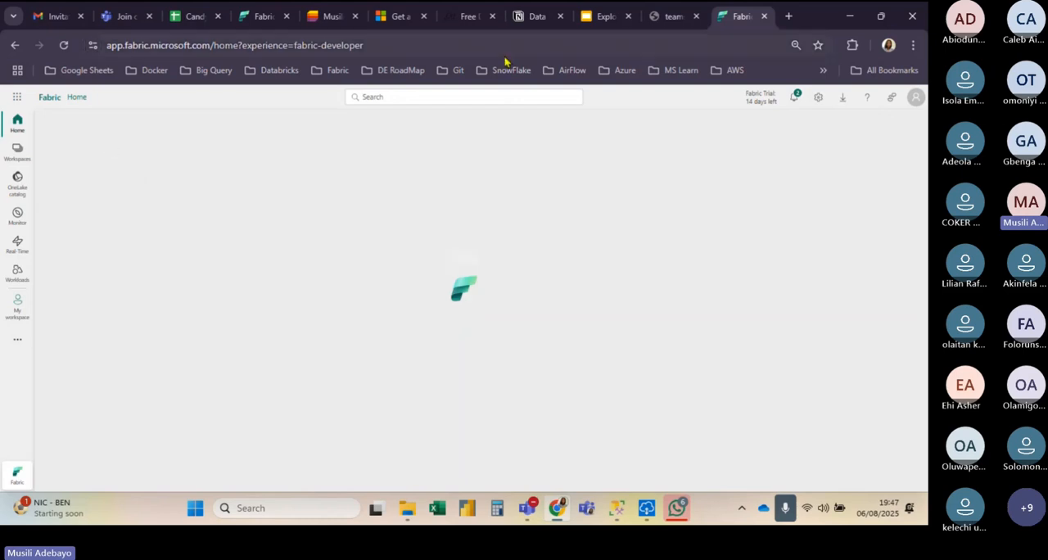
Step: Create a lakehouse named techky_lh in the techky_webinar workspace, without enabling lakehouse schemas
left_click(602, 16)
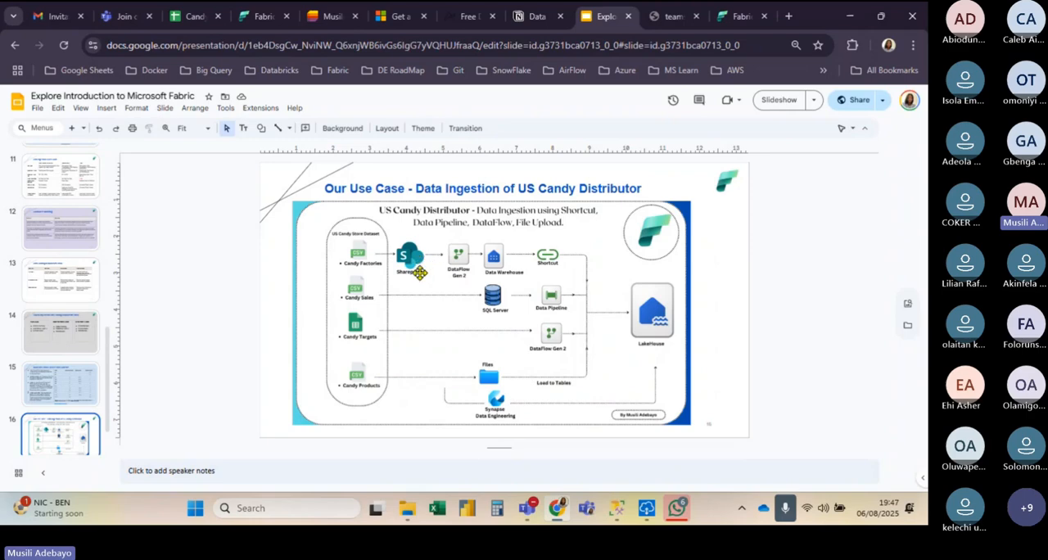
left_click(721, 16)
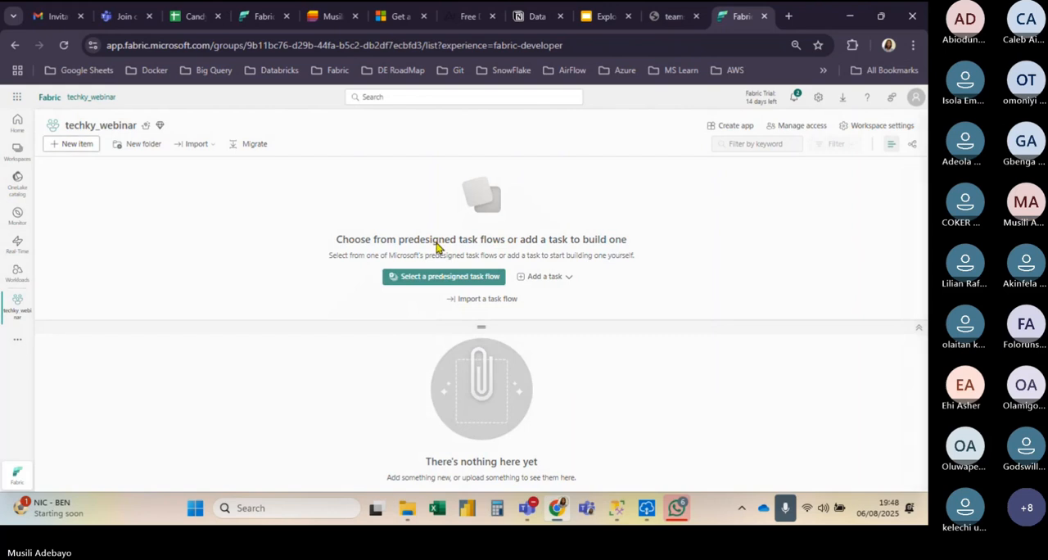
left_click(70, 143)
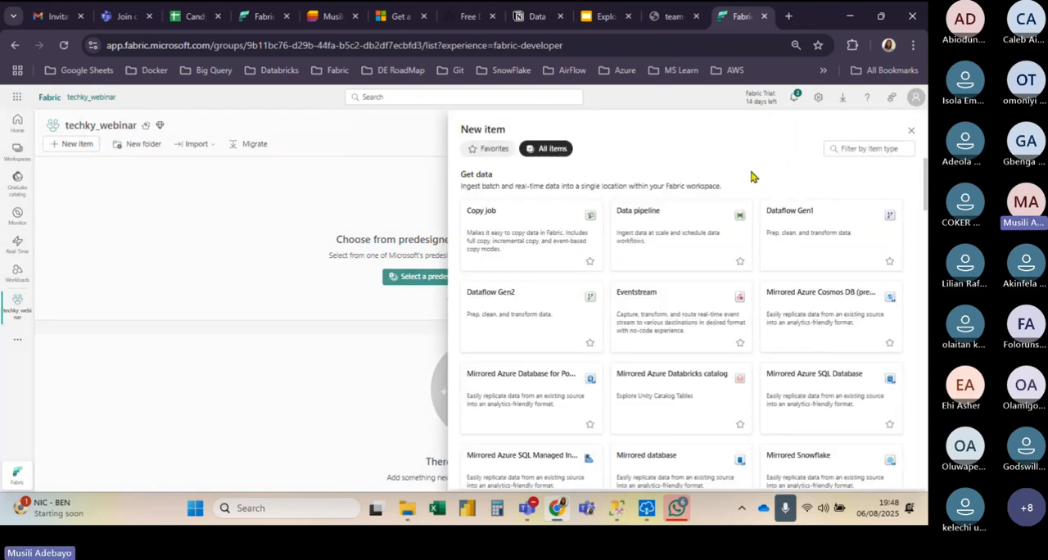
left_click(868, 148)
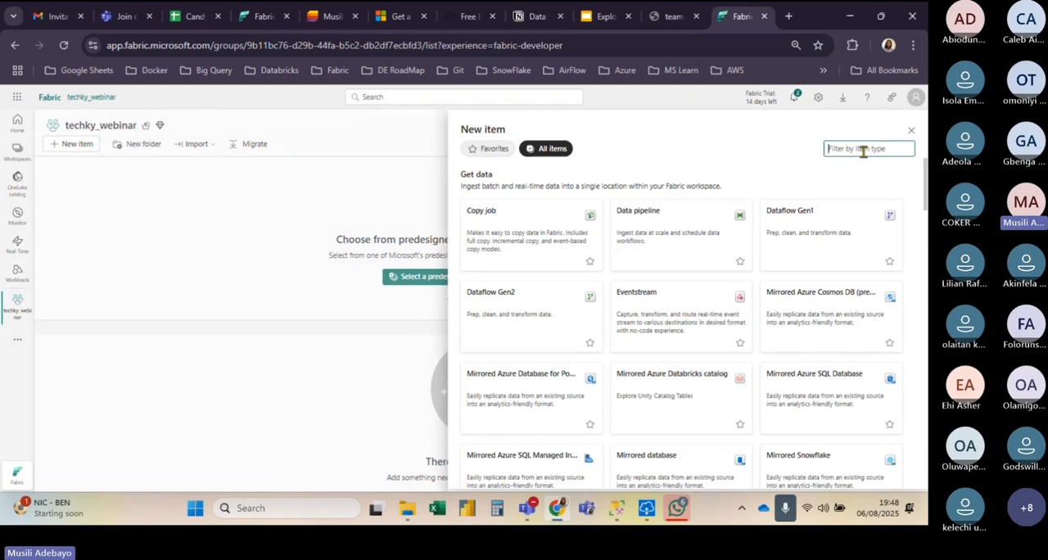
type("lake")
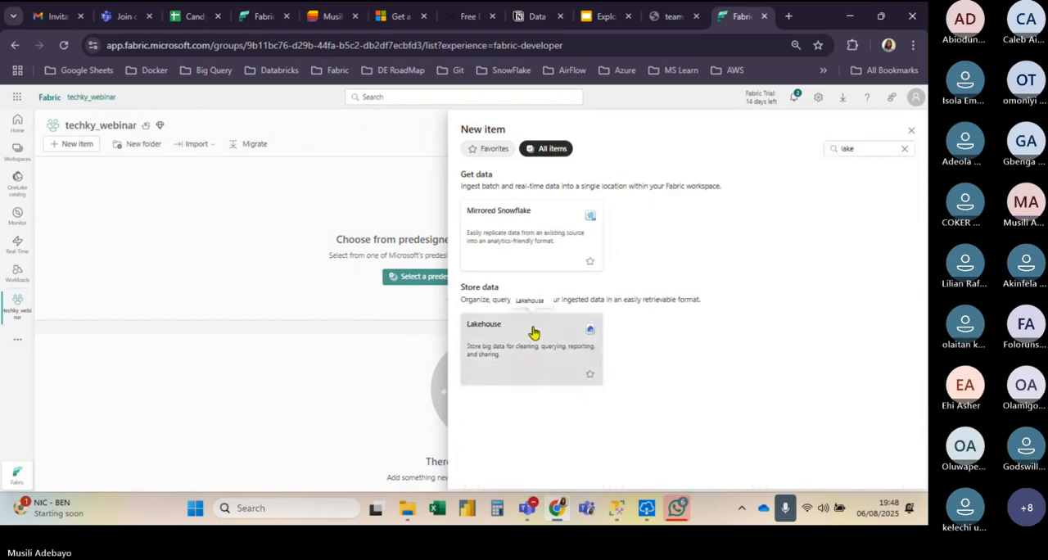
left_click(533, 330)
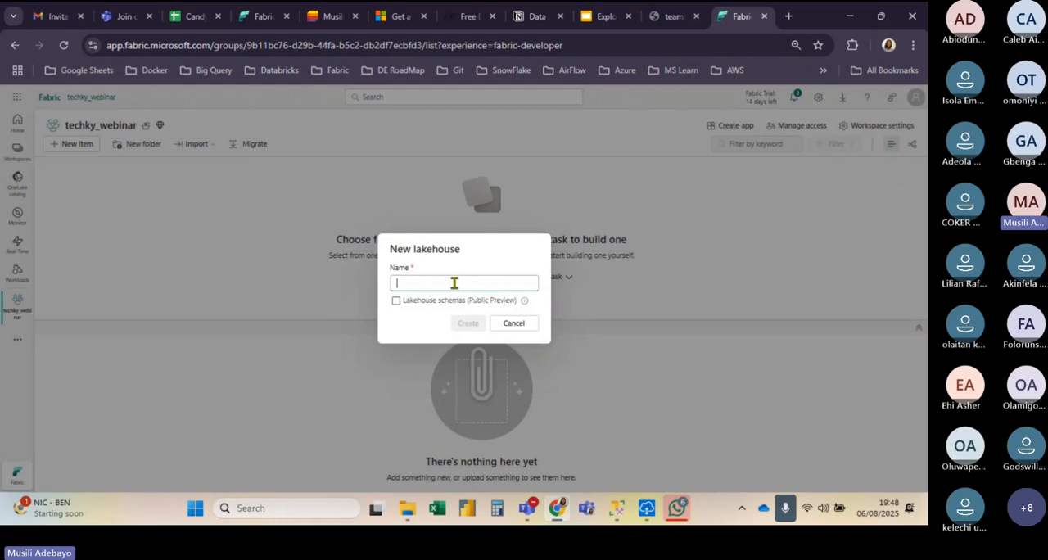
type("tech")
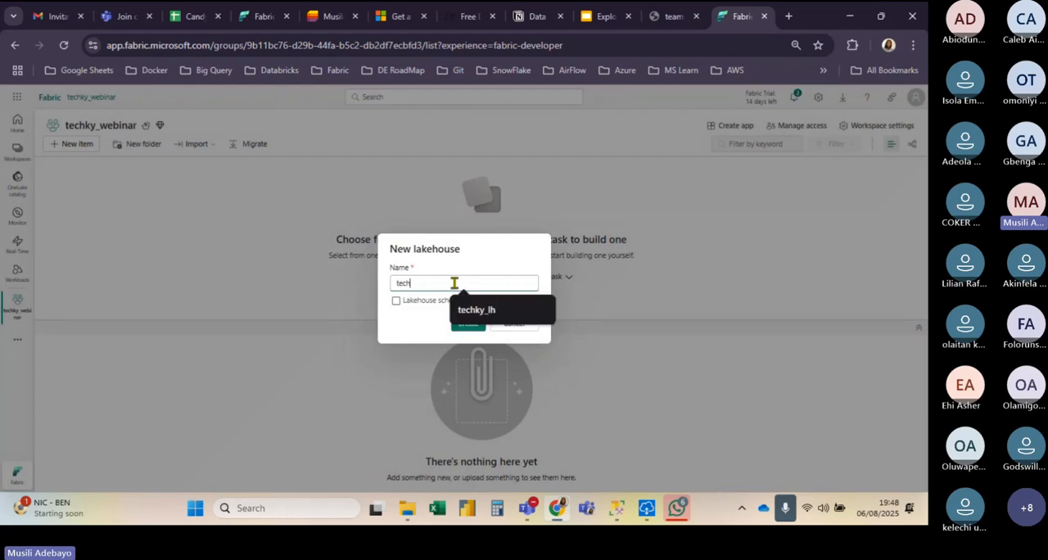
left_click(483, 314)
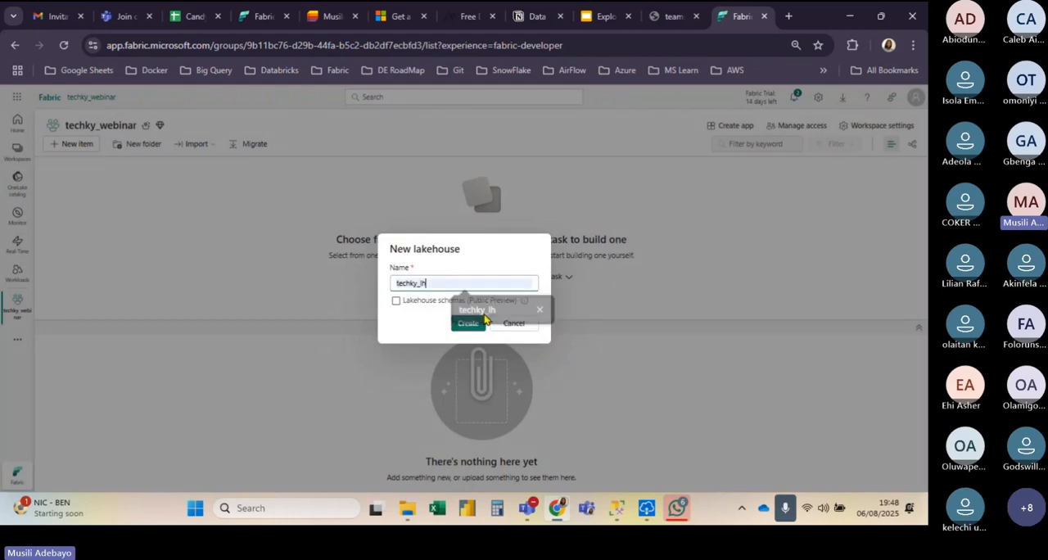
left_click(465, 321)
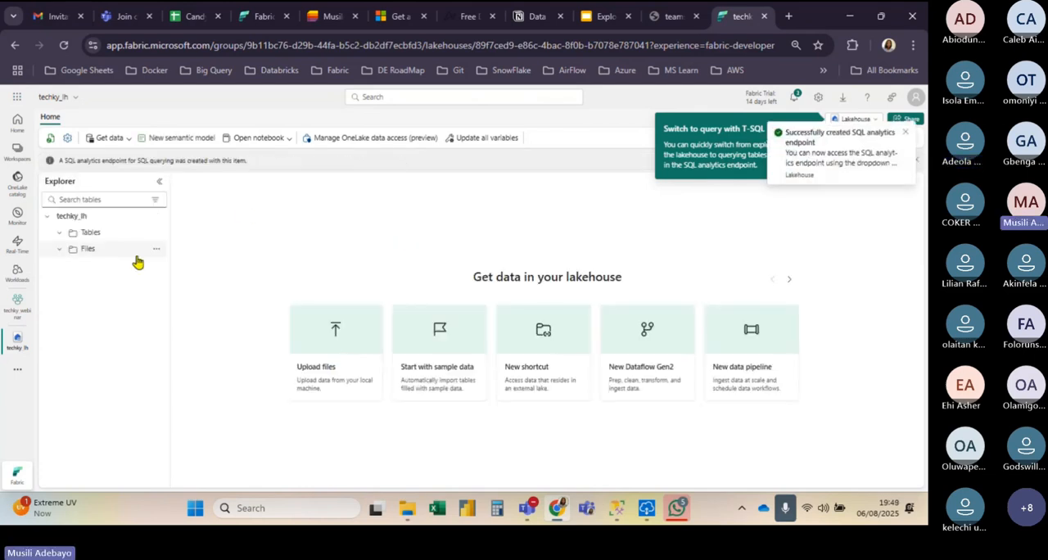
Step: Return to the techky_webinar workspace and create a warehouse named techky_wh in it
left_click(11, 311)
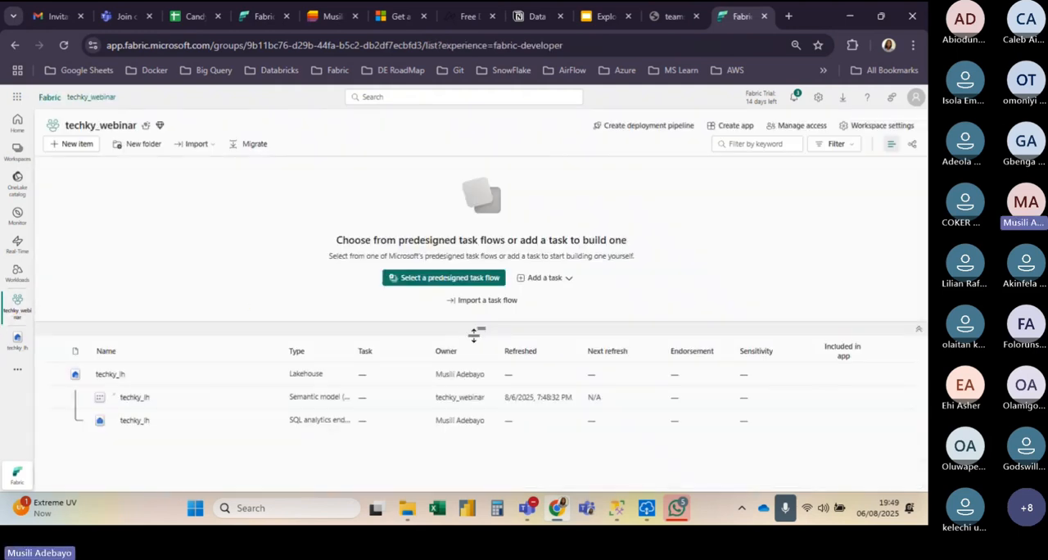
left_click_drag(474, 331, 288, 259)
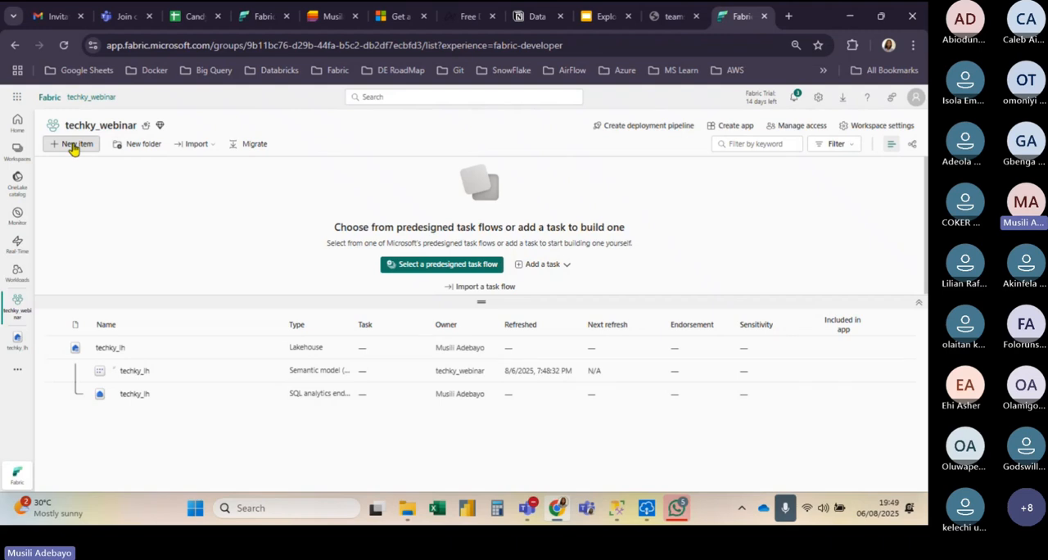
left_click(74, 145)
left_click(851, 148)
type("ware")
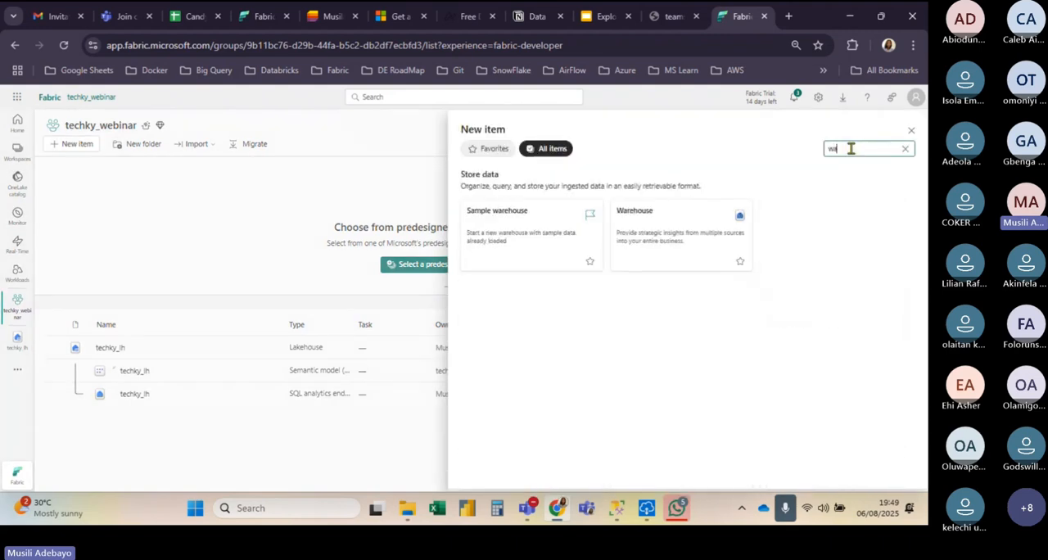
left_click(737, 201)
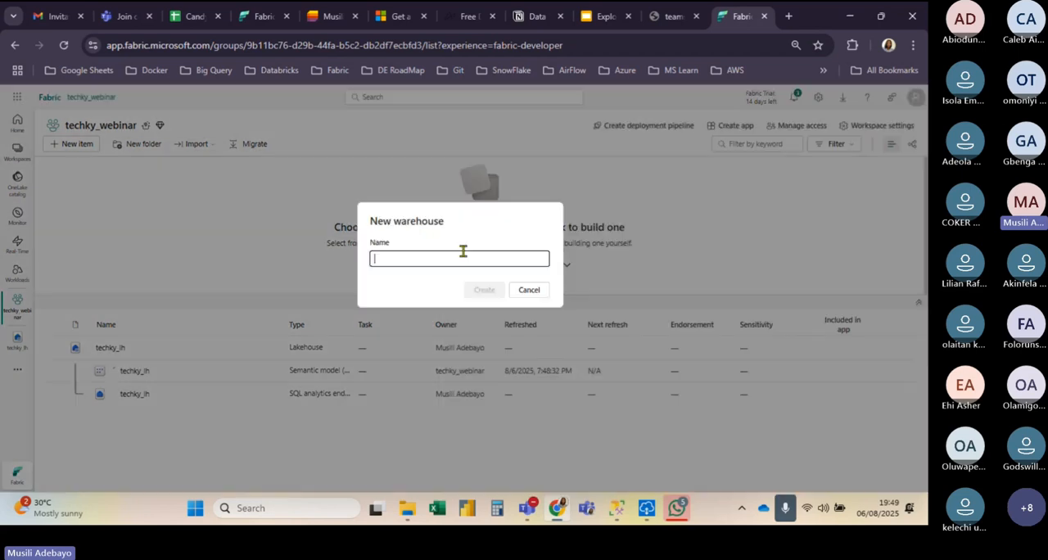
type("tech")
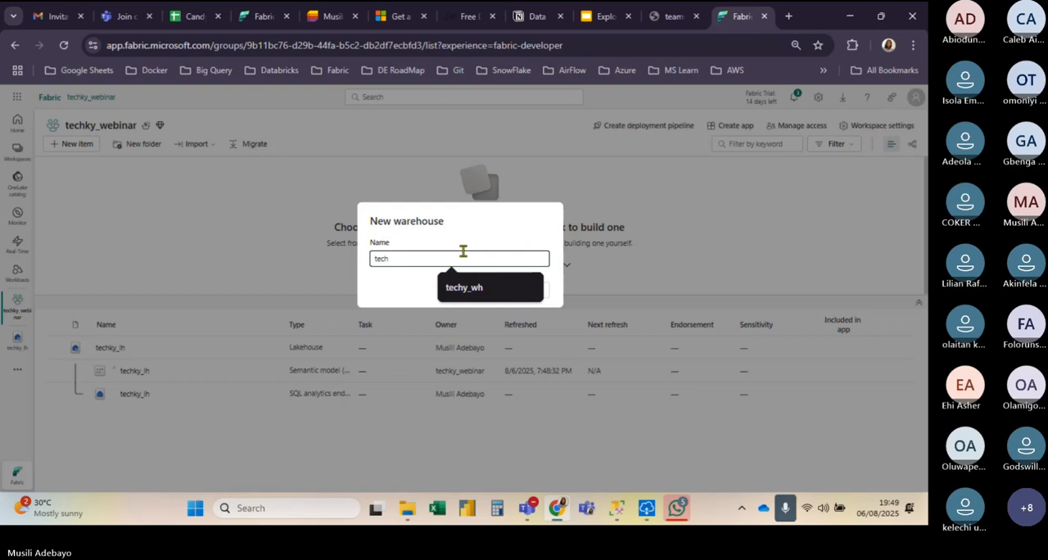
type("ky_wh")
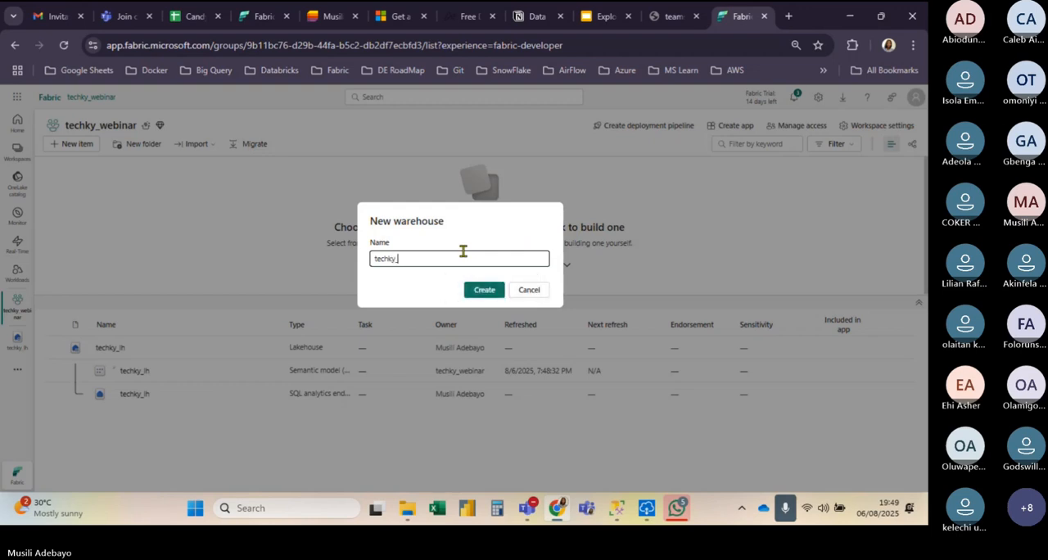
left_click(479, 291)
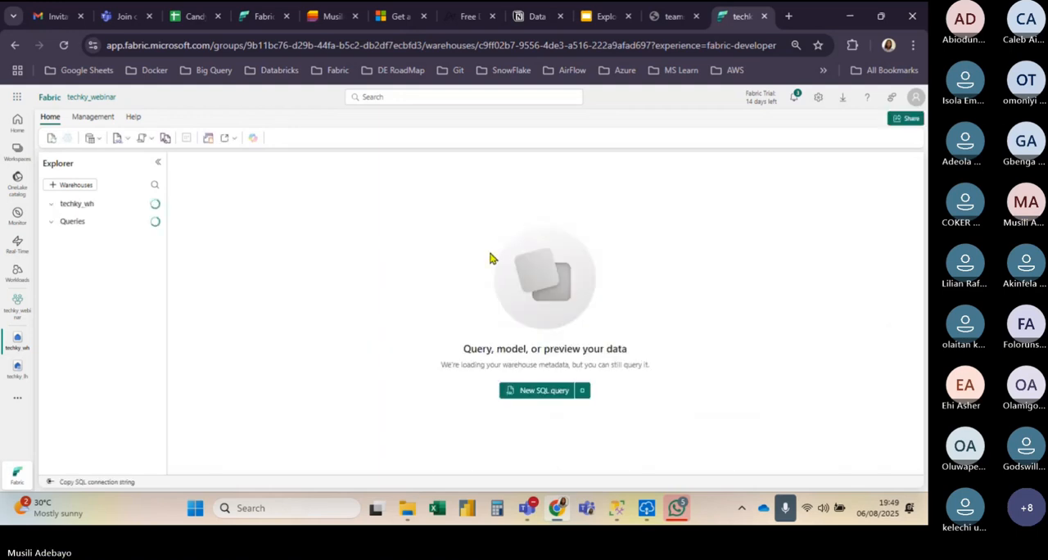
Step: Review the data ingestion use-case slide and the Candy_Factories list with its settings in Microsoft Lists
left_click(17, 342)
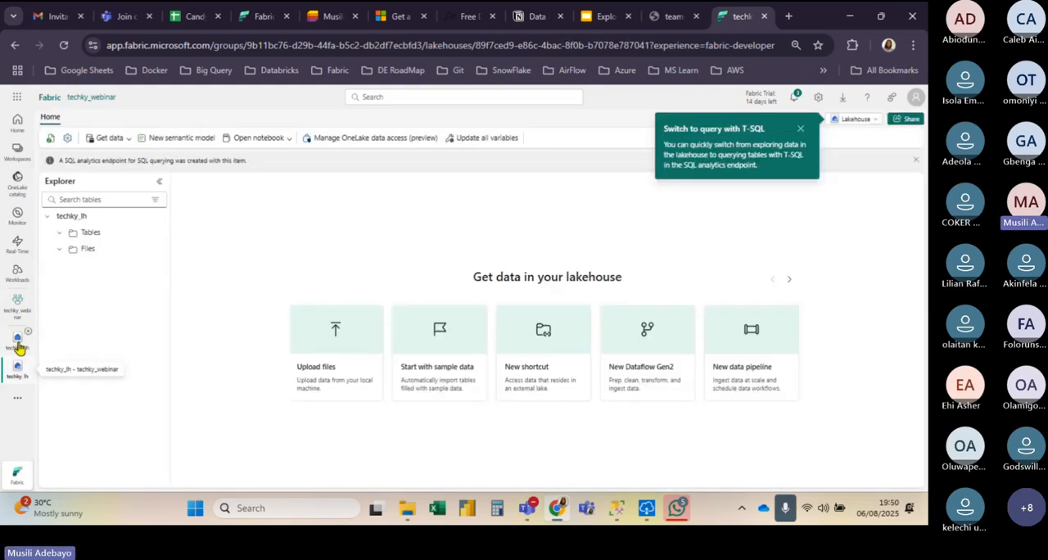
left_click(17, 342)
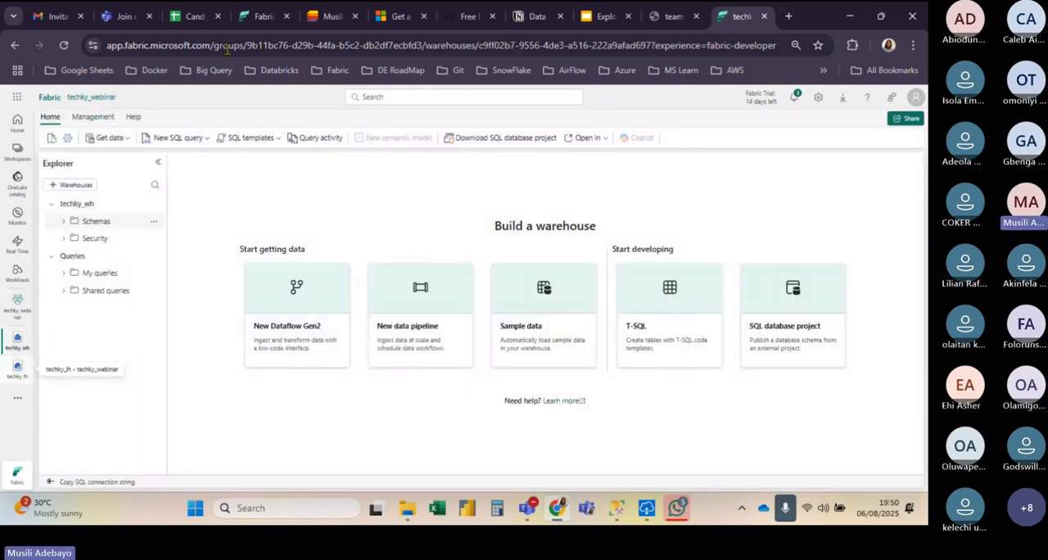
left_click(257, 16)
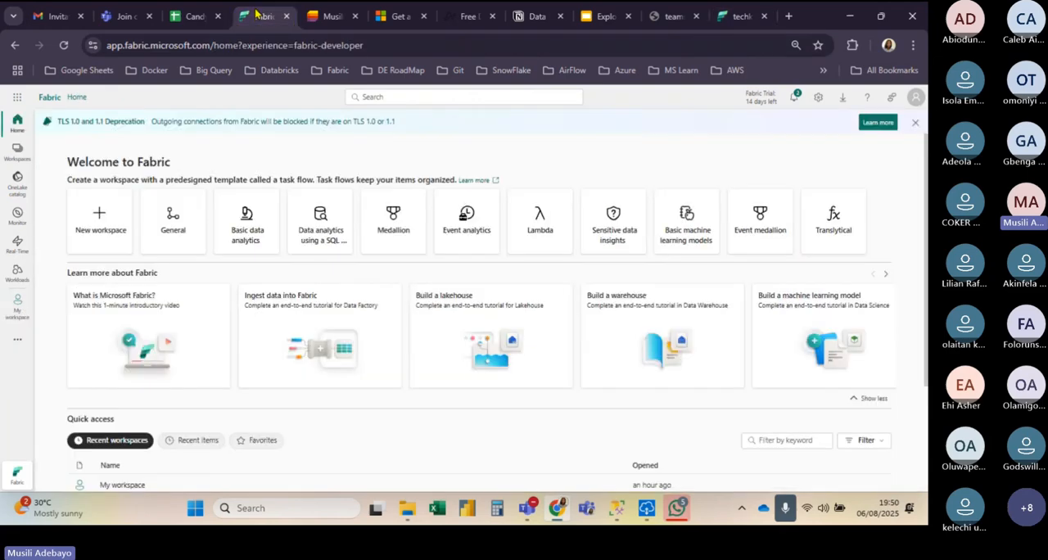
left_click(587, 16)
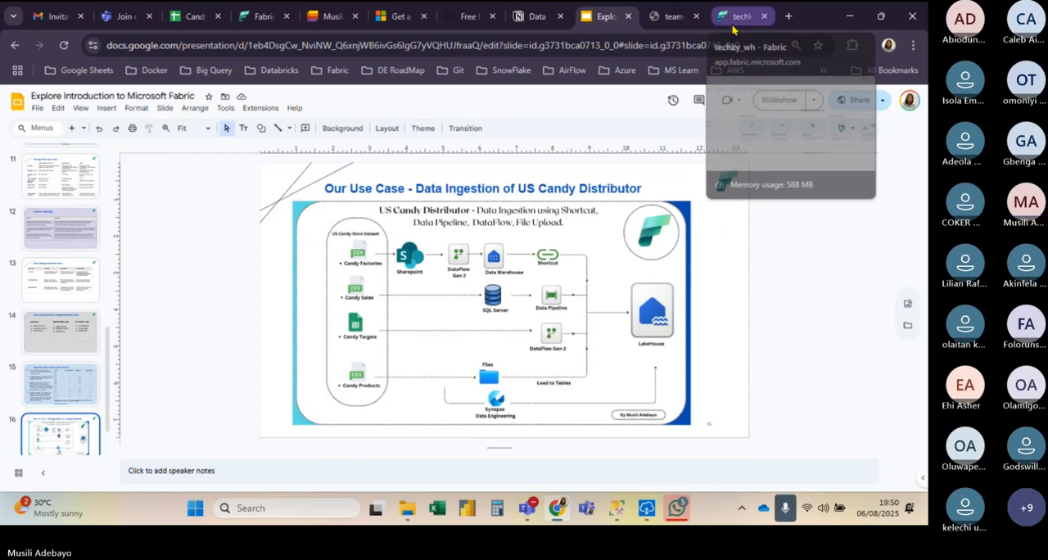
left_click(319, 27)
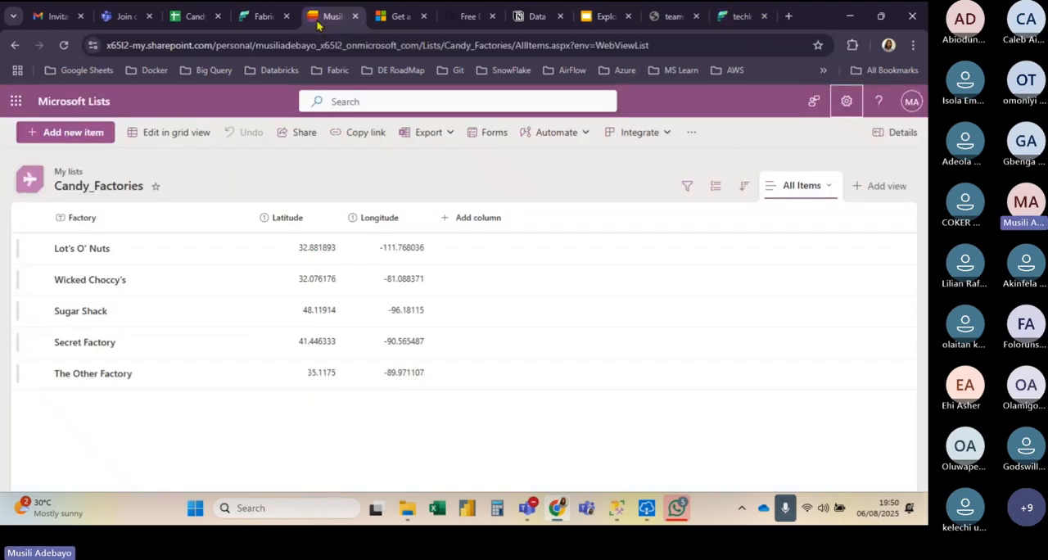
left_click(847, 105)
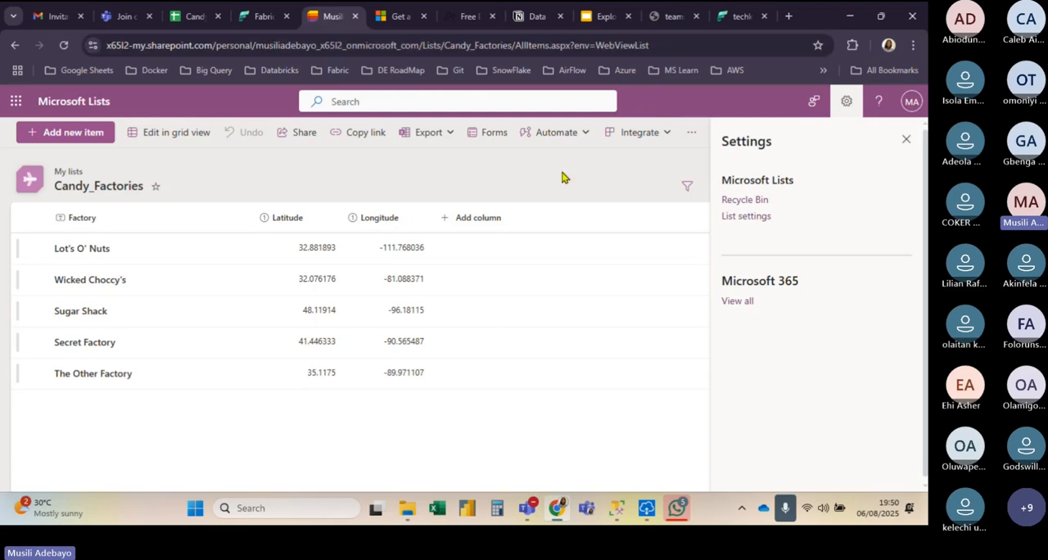
Step: Go back to Fabric, examine the warehouse's data ingestion options and the workspace contents, and open the techky_lh lakehouse
left_click(734, 12)
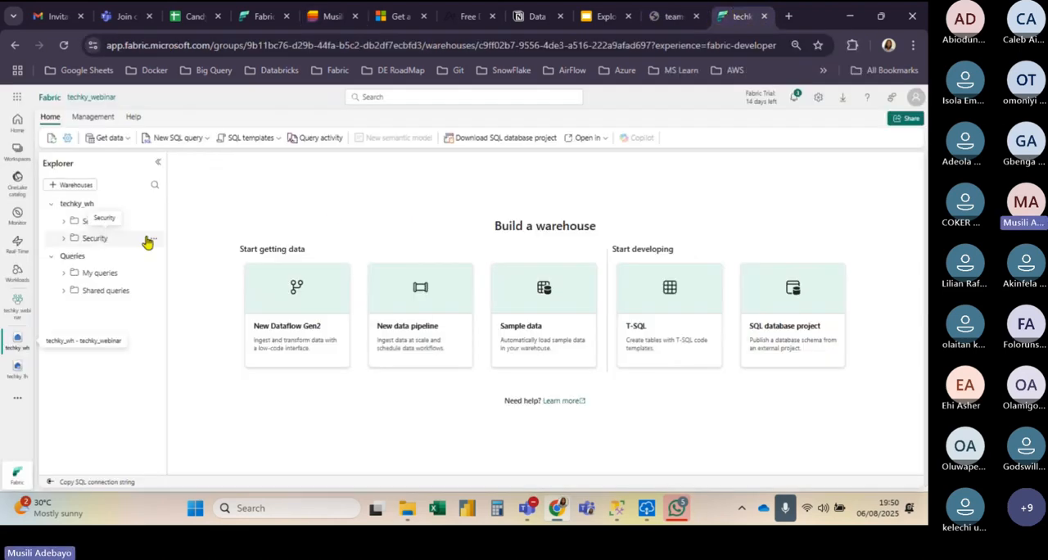
left_click(119, 141)
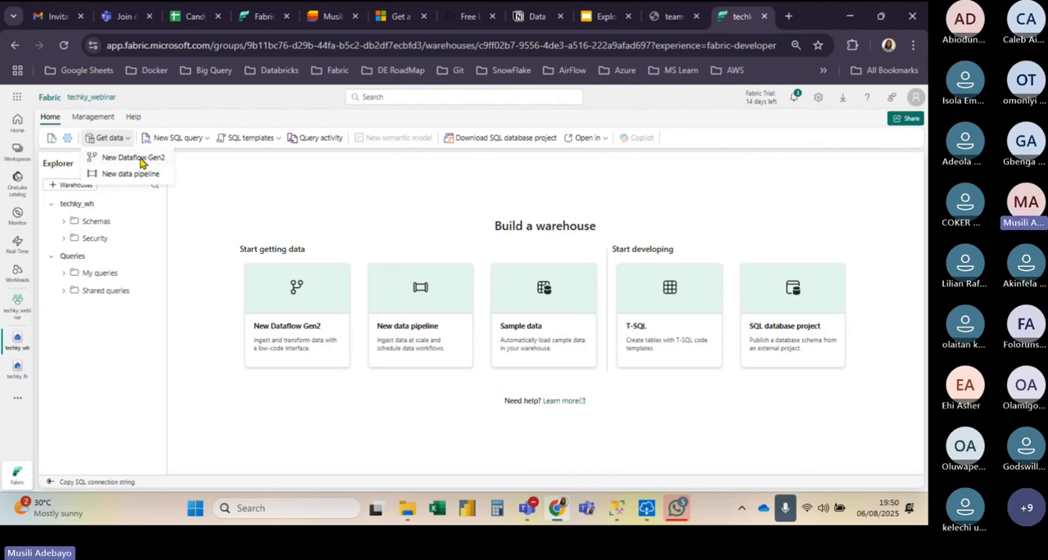
left_click(20, 385)
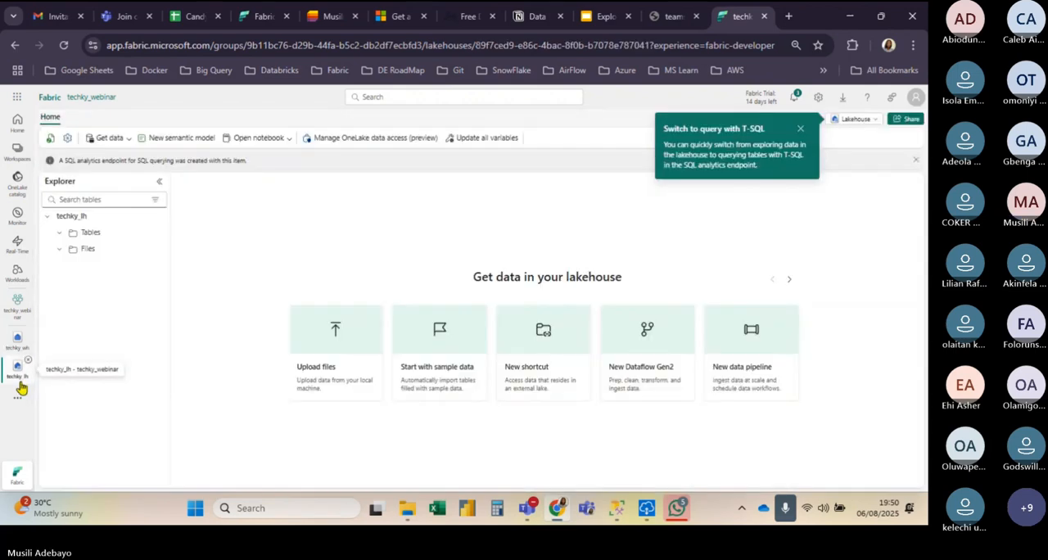
left_click(18, 304)
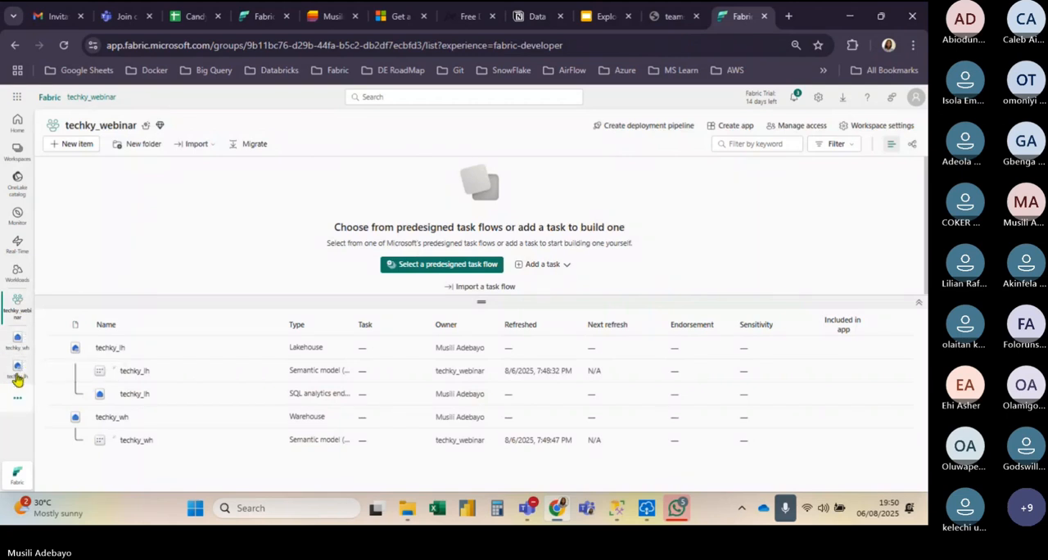
left_click(18, 377)
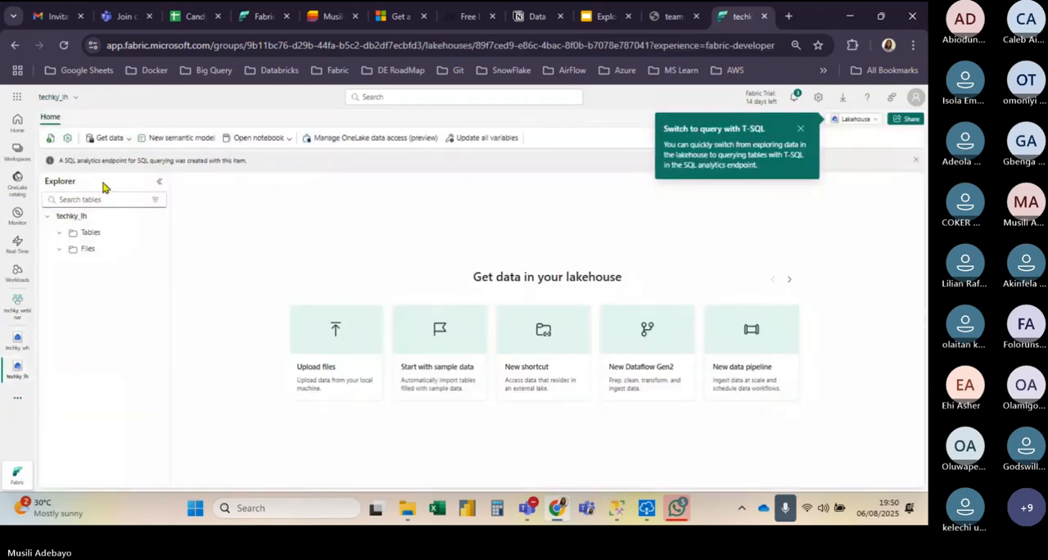
Step: Create a Dataflow Gen2 named candystore_dataflow from the lakehouse's data ingestion options, with Git integration enabled
left_click(122, 138)
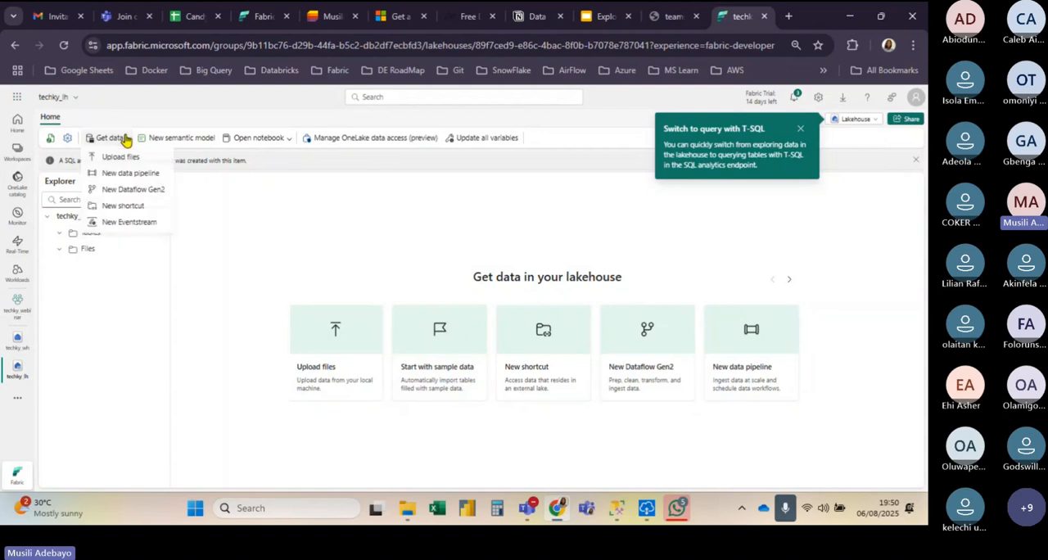
left_click(297, 245)
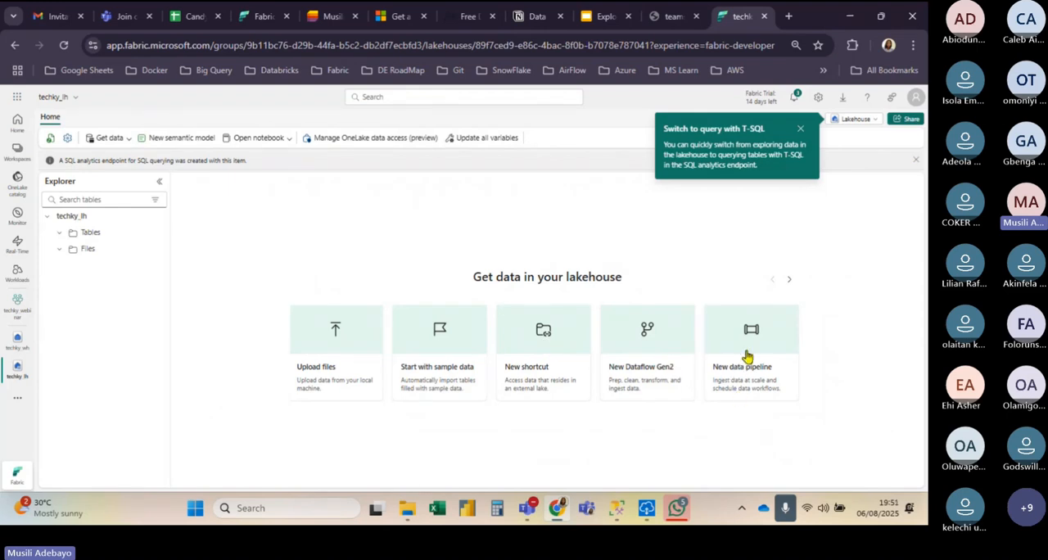
left_click(115, 138)
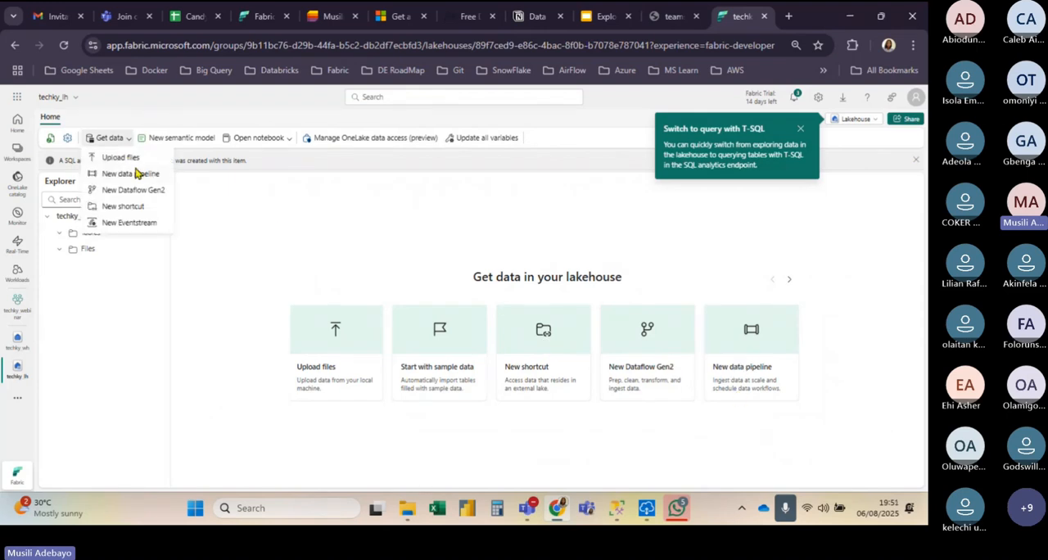
left_click(142, 192)
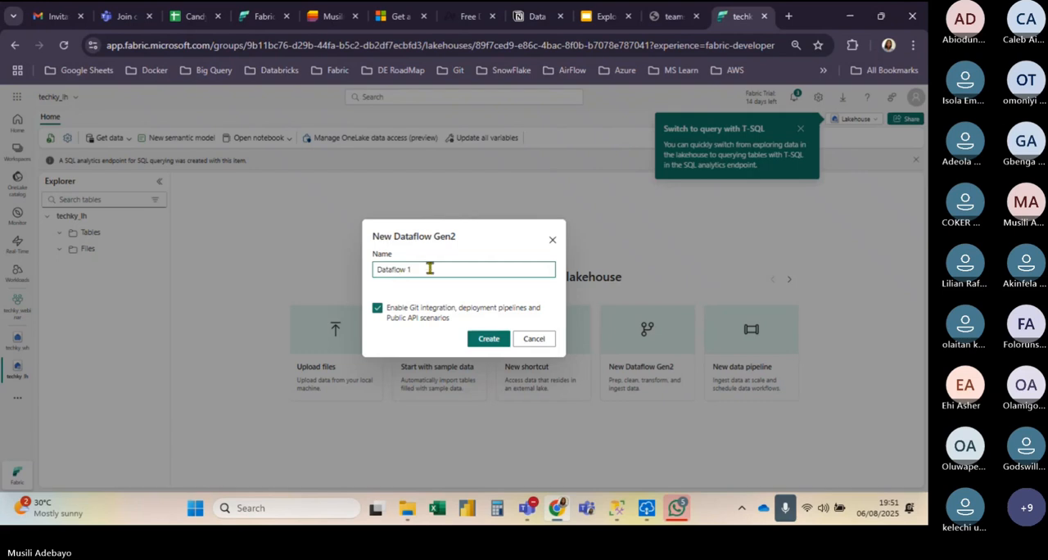
key("BackSpace")
key("BackSpace")
key("Left")
key("Left")
key("Left")
key("Left")
key("Left")
key("Left")
type("tech")
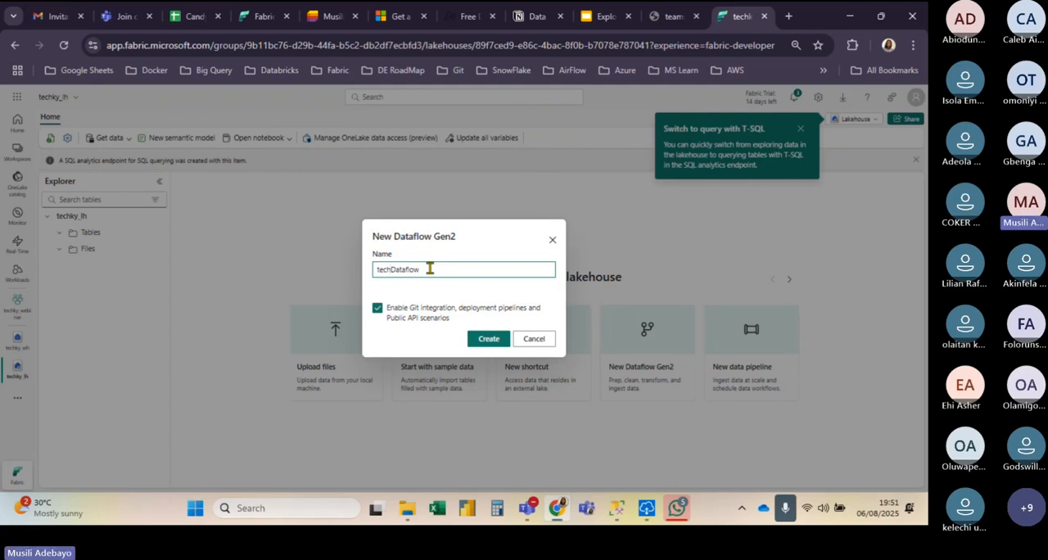
type("ky")
key("BackSpace")
key("BackSpace")
key("BackSpace")
key("BackSpace")
key("BackSpace")
key("BackSpace")
key("BackSpace")
type("candystore")
left_click(449, 269)
key("BackSpace")
key("BackSpace")
key("BackSpace")
key("BackSpace")
key("BackSpace")
key("BackSpace")
key("BackSpace")
key("BackSpace")
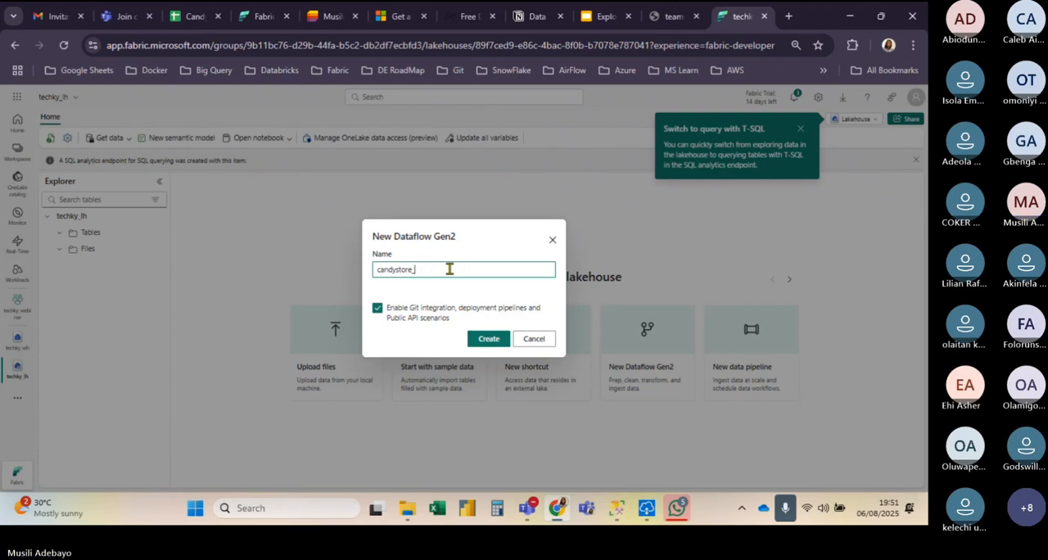
type("dataflow")
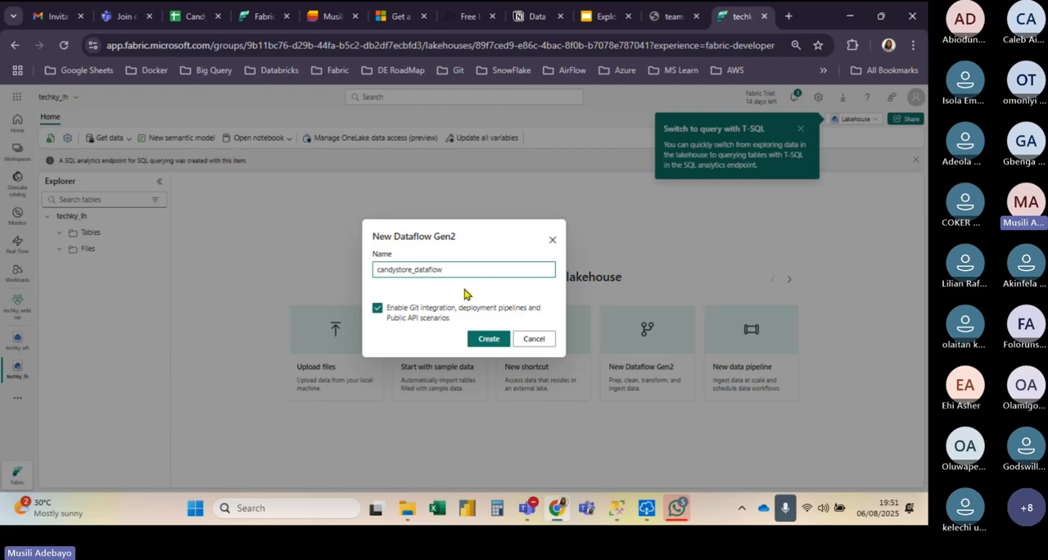
left_click(487, 338)
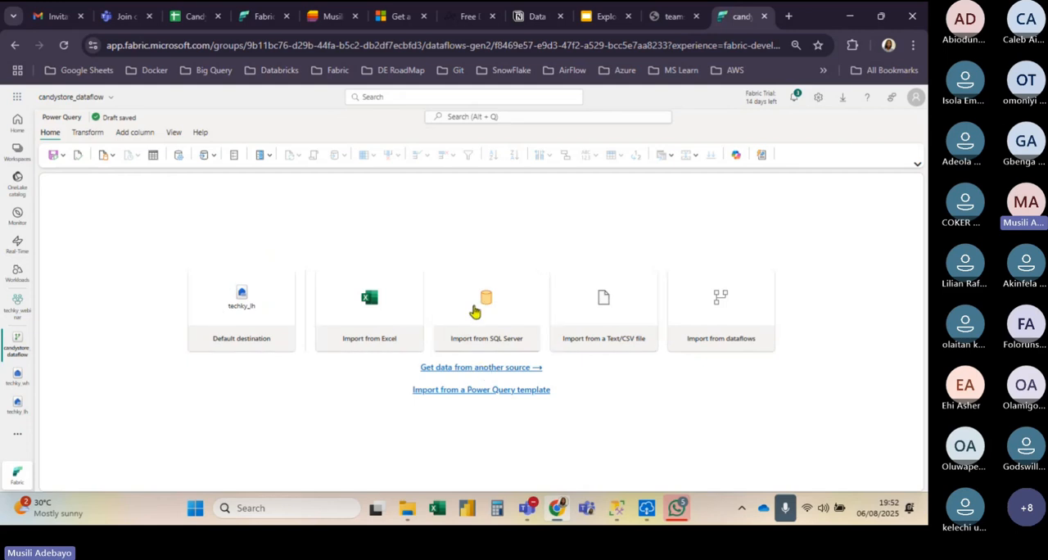
Step: Search the dataflow's data sources for SharePoint and choose SharePoint Online list as the source
left_click(480, 368)
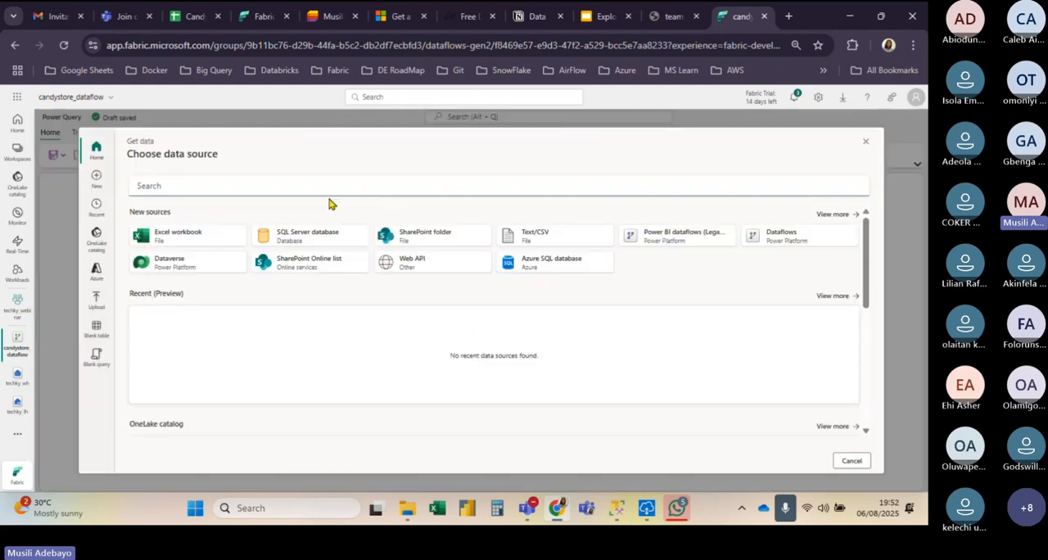
left_click(289, 186)
type("sharepoin")
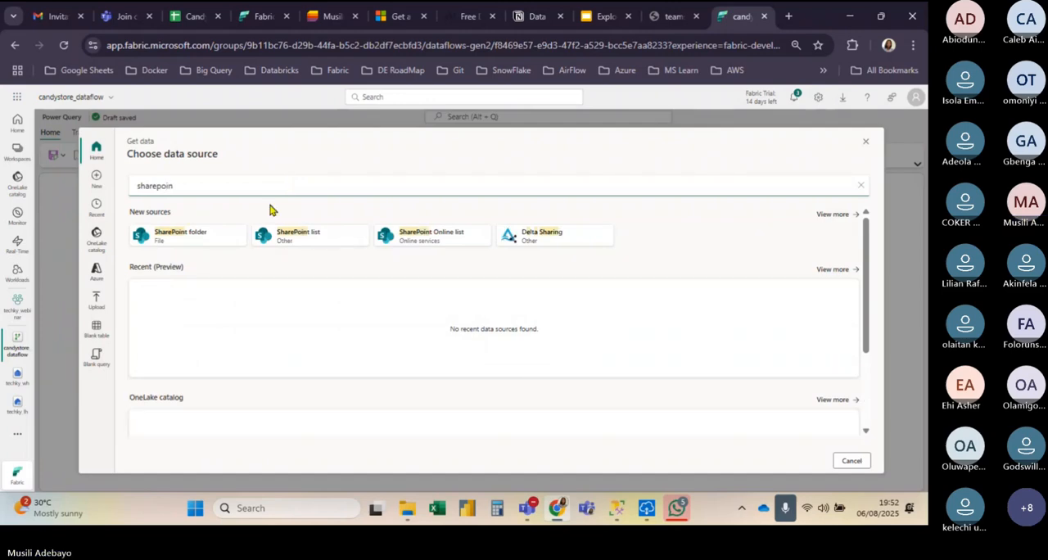
left_click(419, 239)
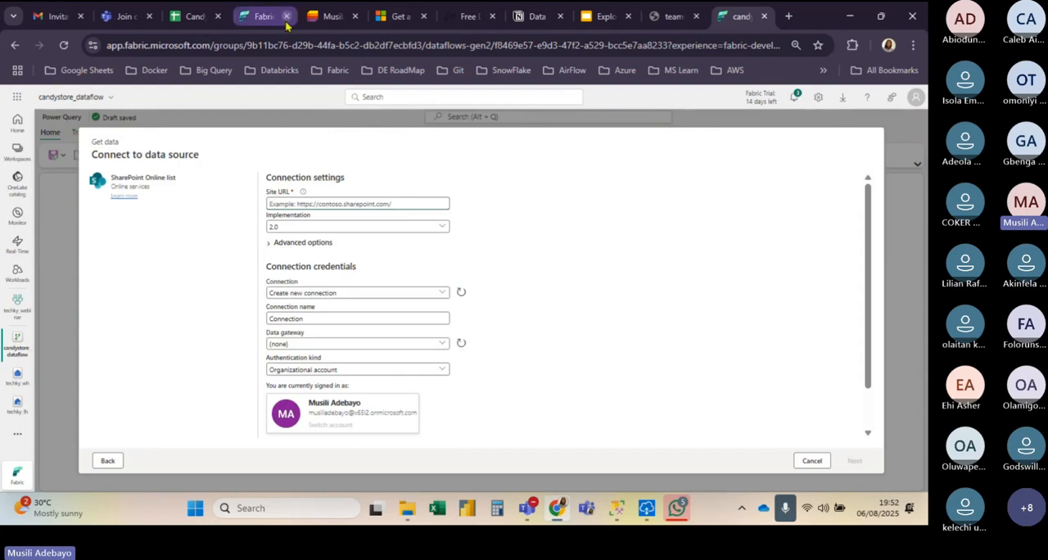
Step: Switch to Microsoft Lists and copy the site part of the web address, before /Lists, from the Candy_Factories list settings
left_click(336, 18)
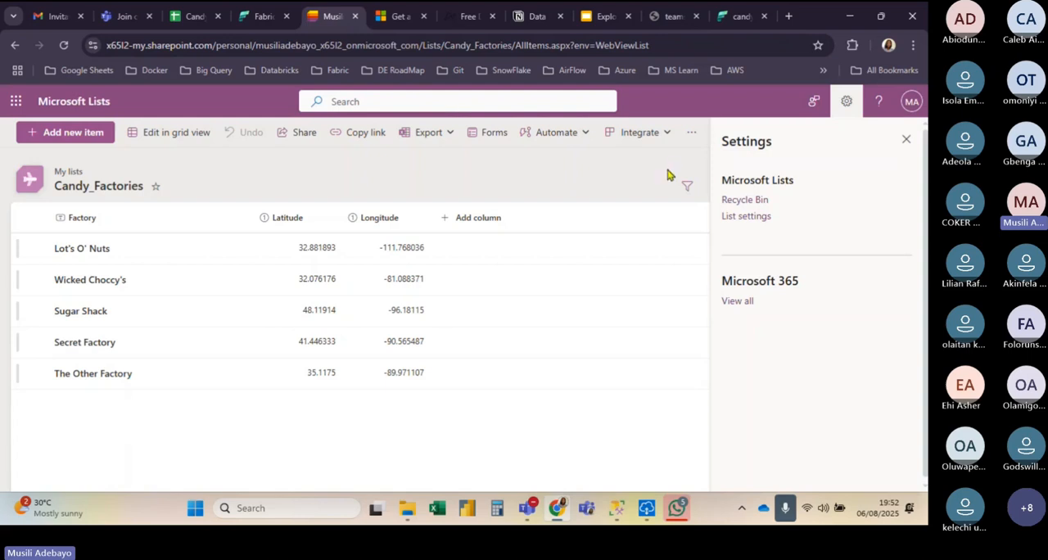
left_click(746, 217)
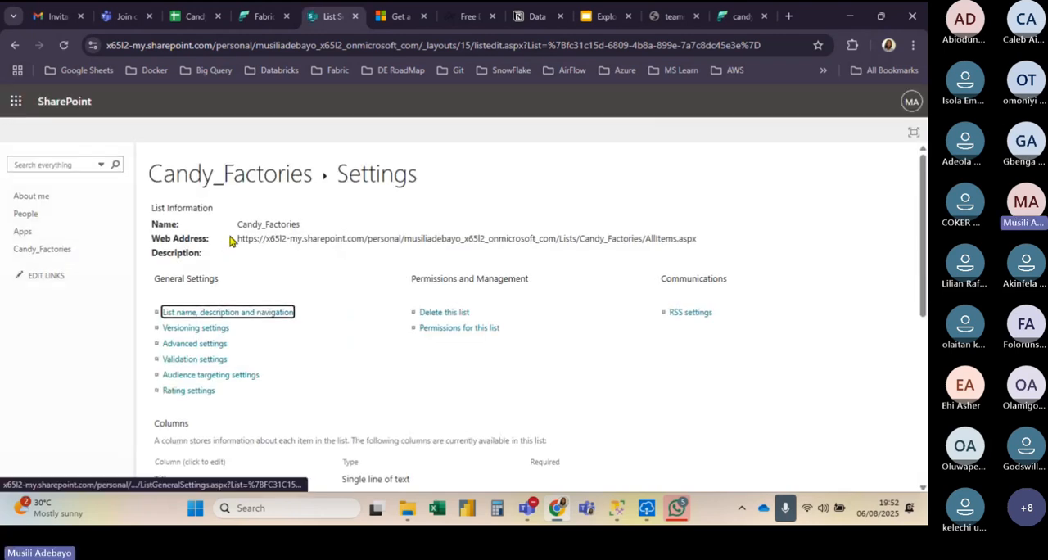
left_click_drag(232, 239, 556, 242)
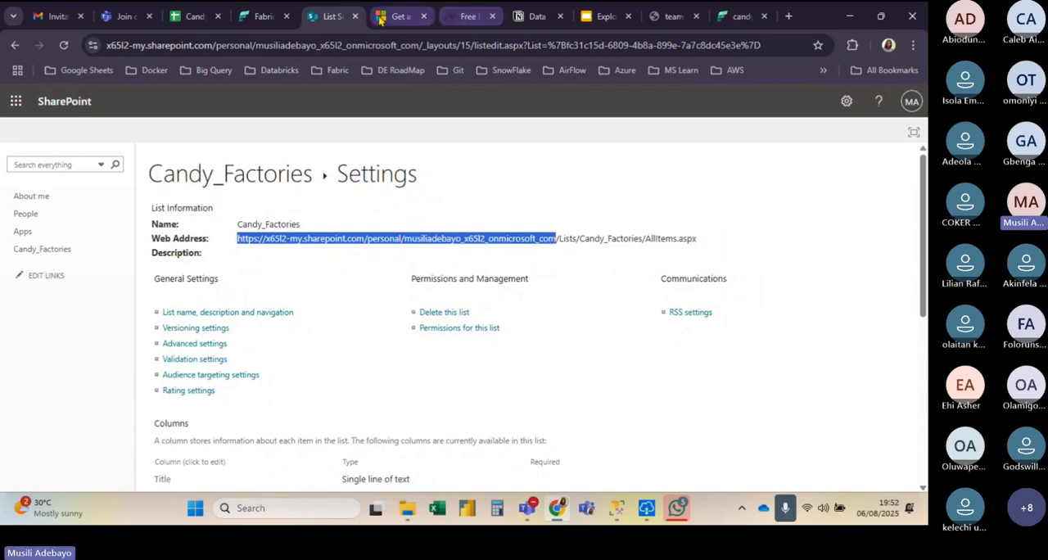
Step: Back in the Fabric dataflow, connect to the copied SharePoint site URL and load the Candy_Factories list as a query
left_click(729, 18)
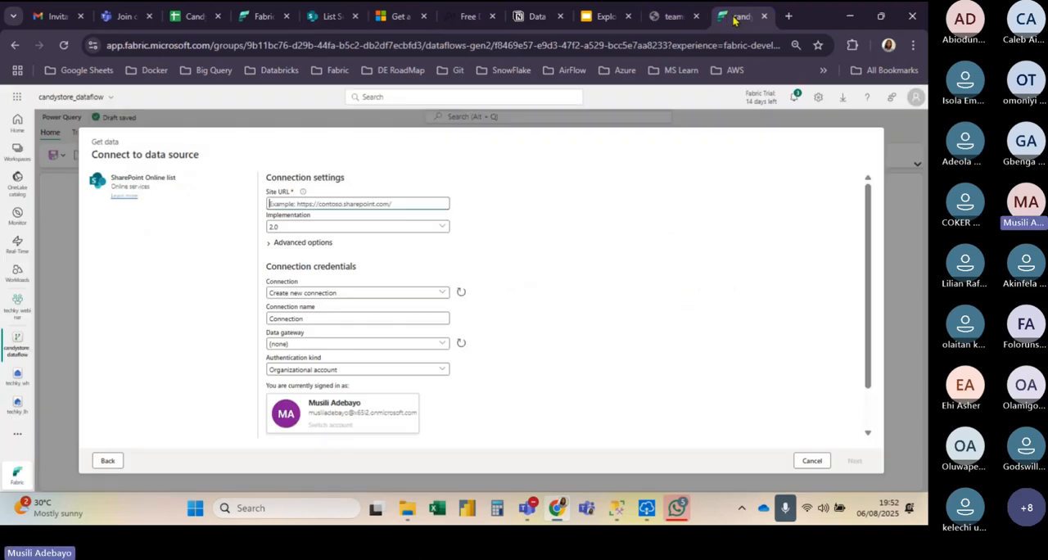
left_click(284, 205)
key("ctrl+v")
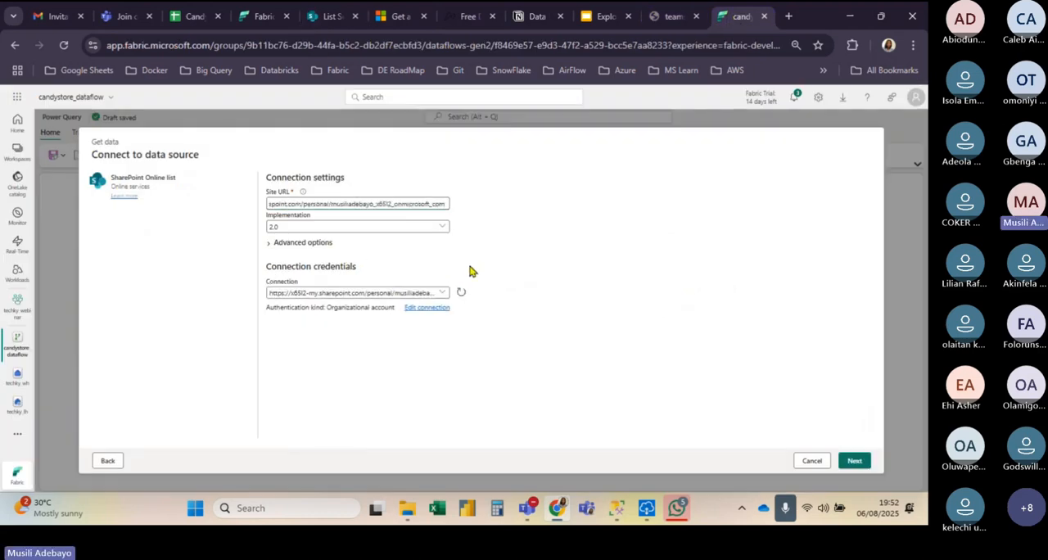
left_click(851, 470)
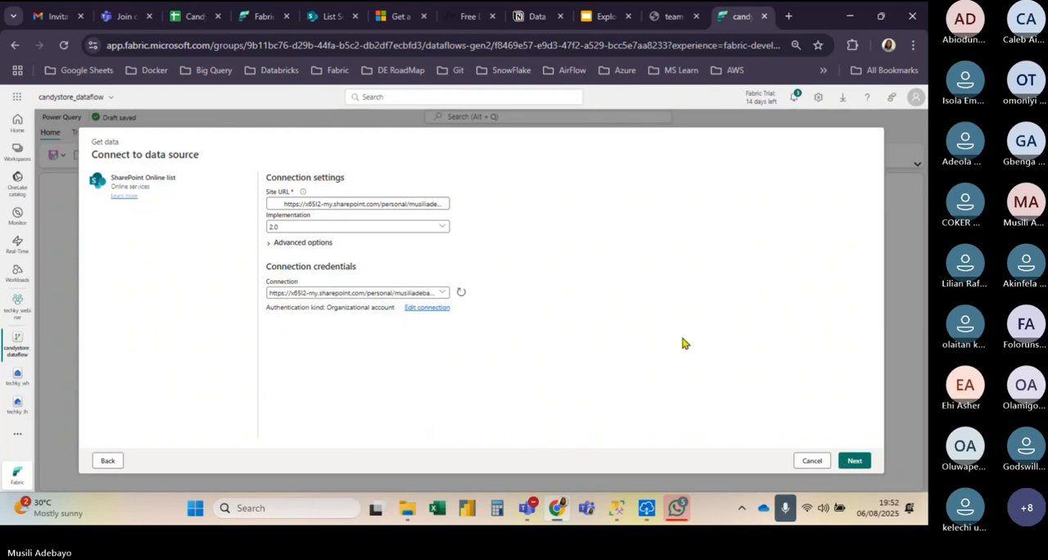
left_click(854, 463)
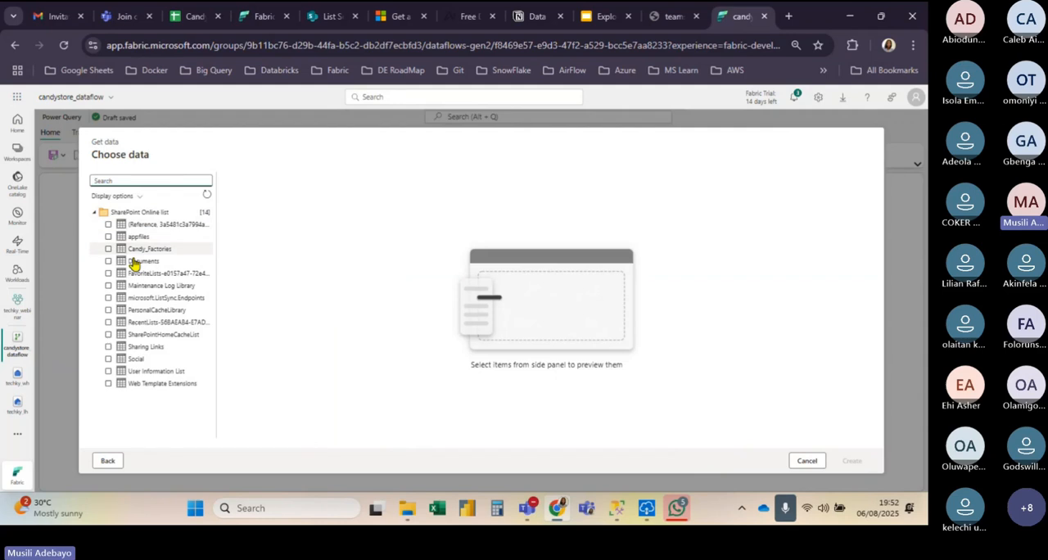
left_click(109, 248)
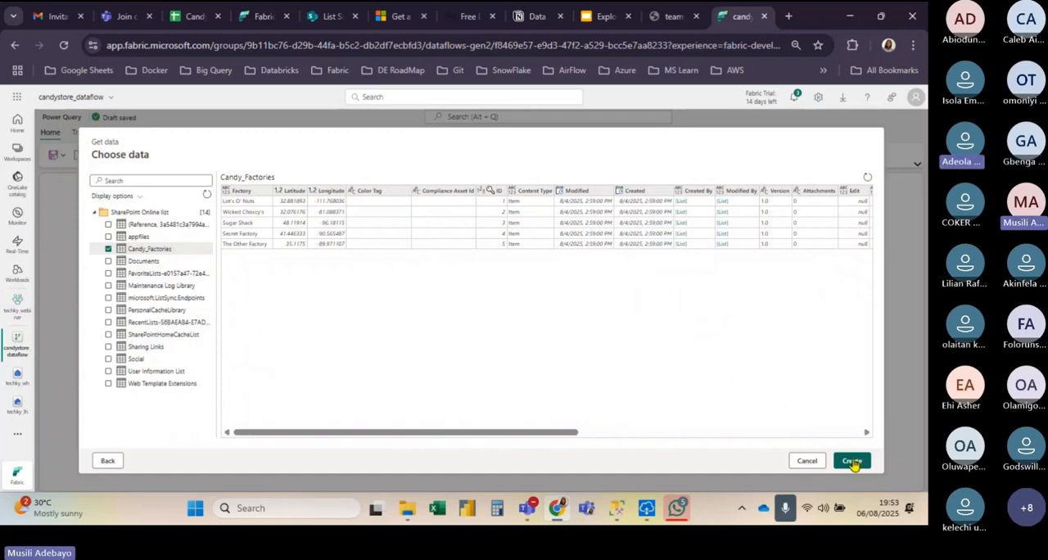
left_click(852, 461)
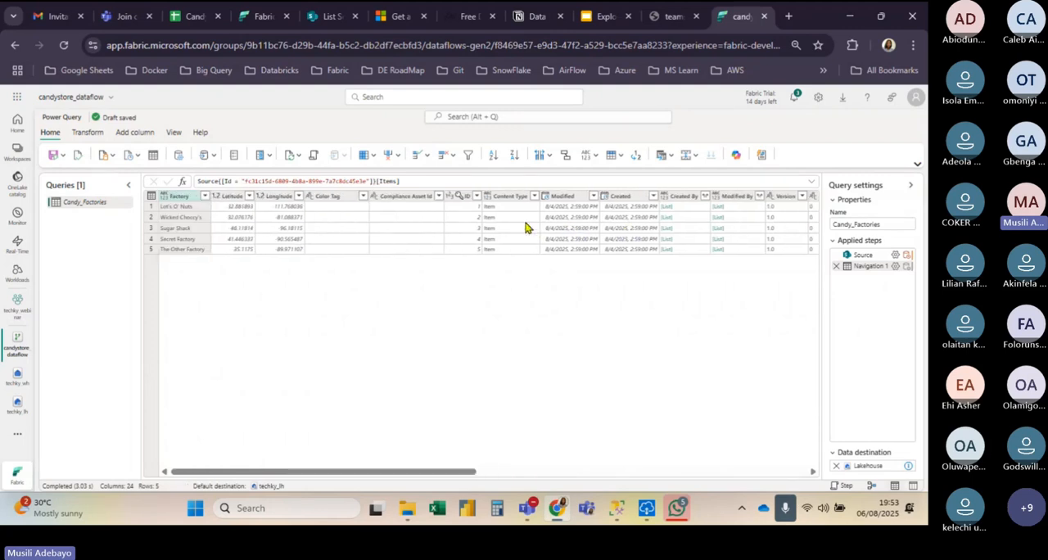
Step: Keep only the Factory, Latitude and Longitude columns in the Candy_Factories query and set the Factory column's data type to Text
left_click(374, 155)
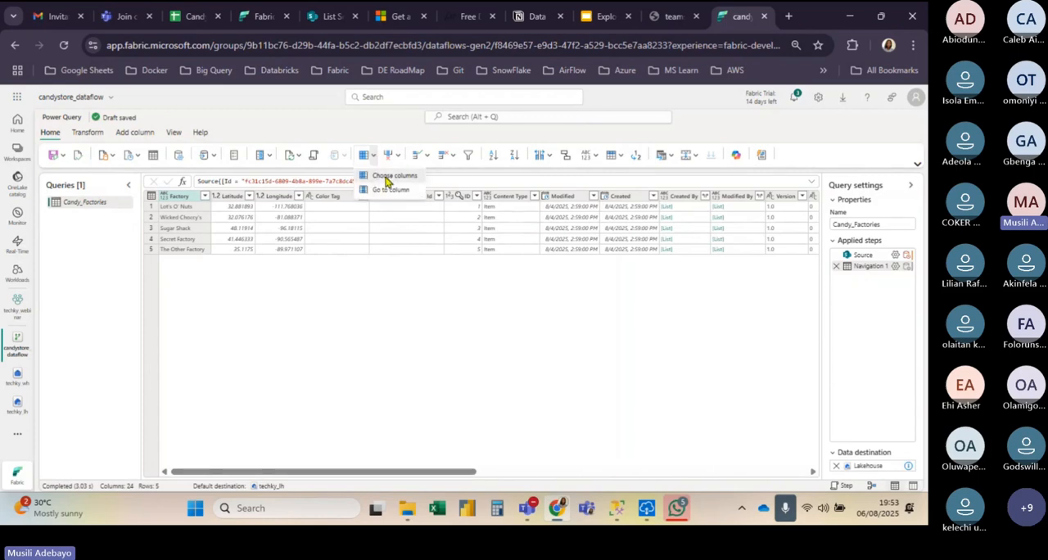
left_click(391, 176)
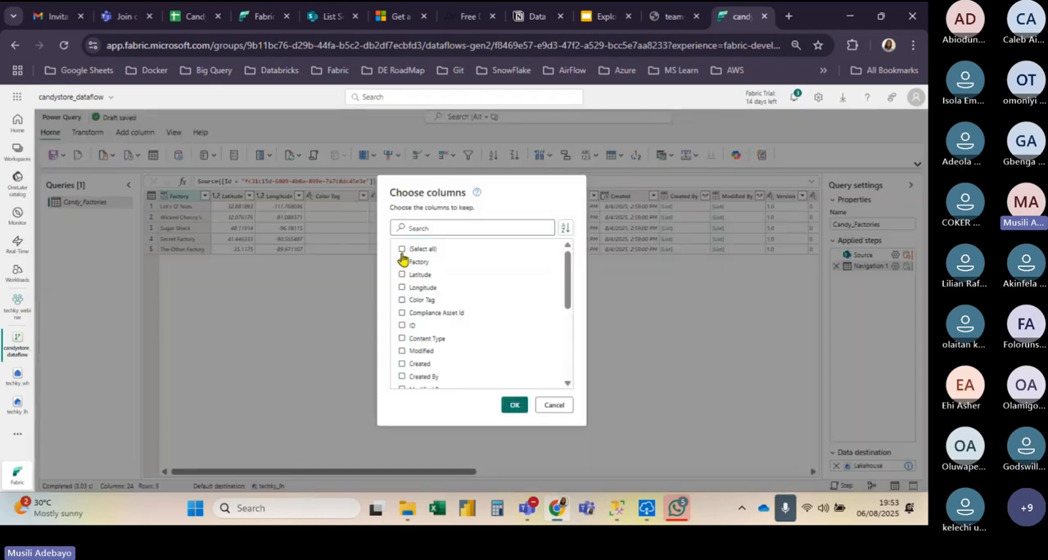
left_click(402, 261)
left_click(401, 275)
left_click(402, 288)
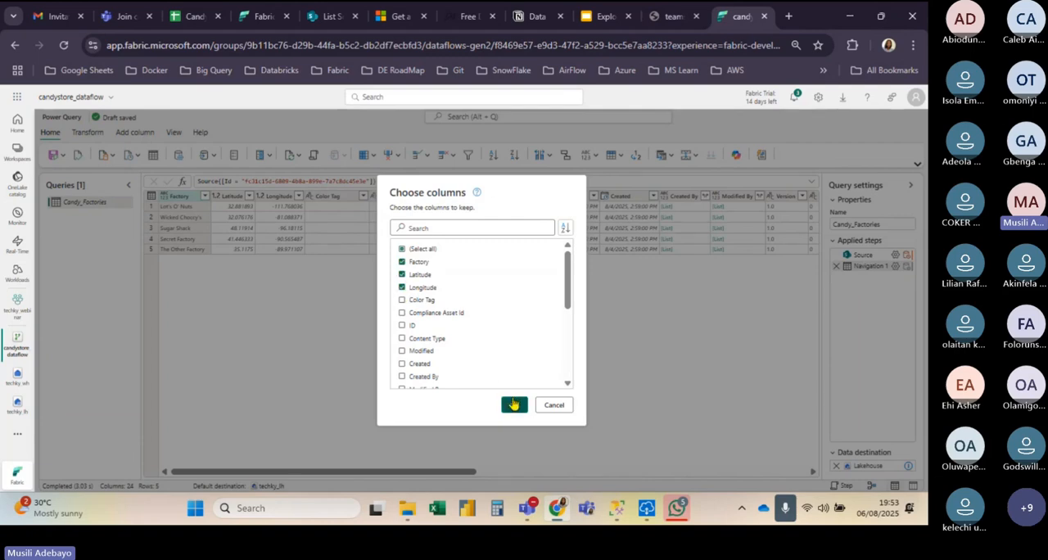
left_click(514, 403)
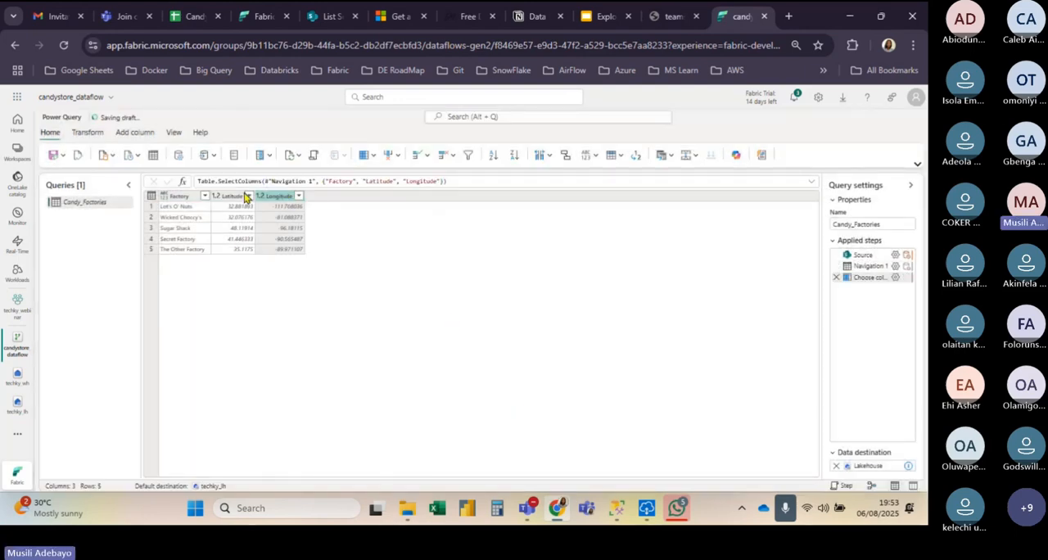
left_click(164, 199)
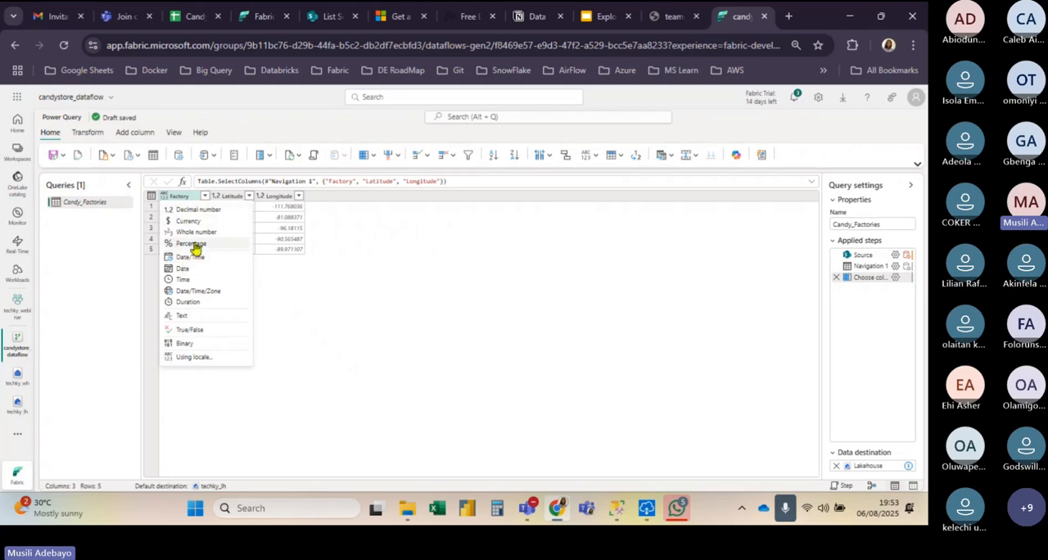
left_click(184, 315)
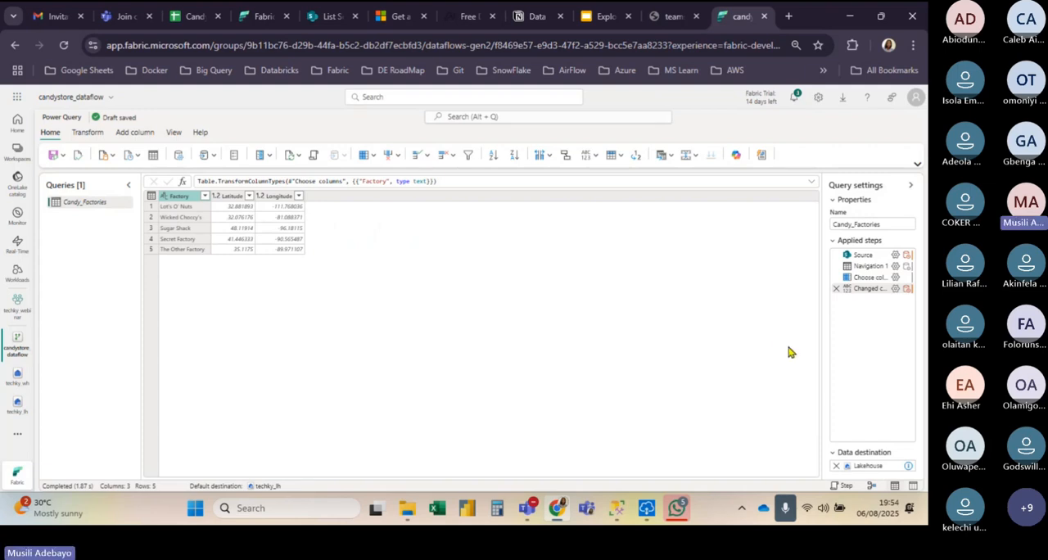
Step: Check the Candy Factories destination on the use-case slide and remove the Lakehouse data destination from the Candy_Factories query in Fabric
mouse_move(848, 468)
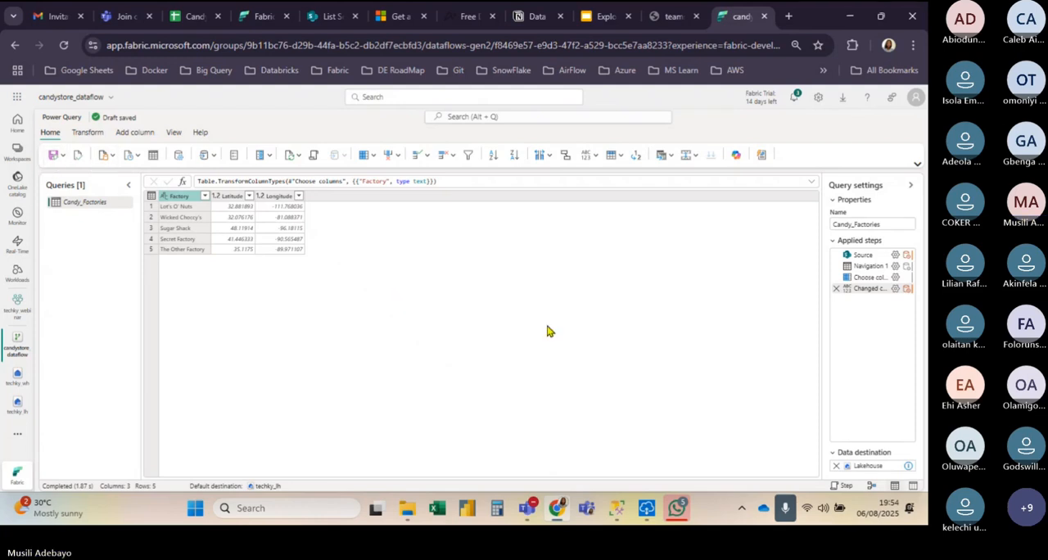
left_click(600, 26)
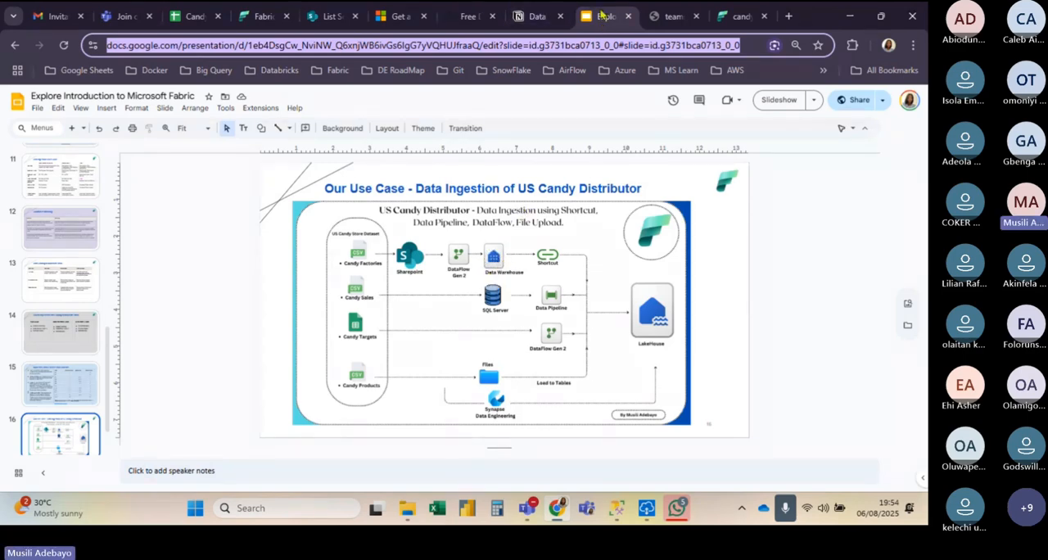
left_click(740, 16)
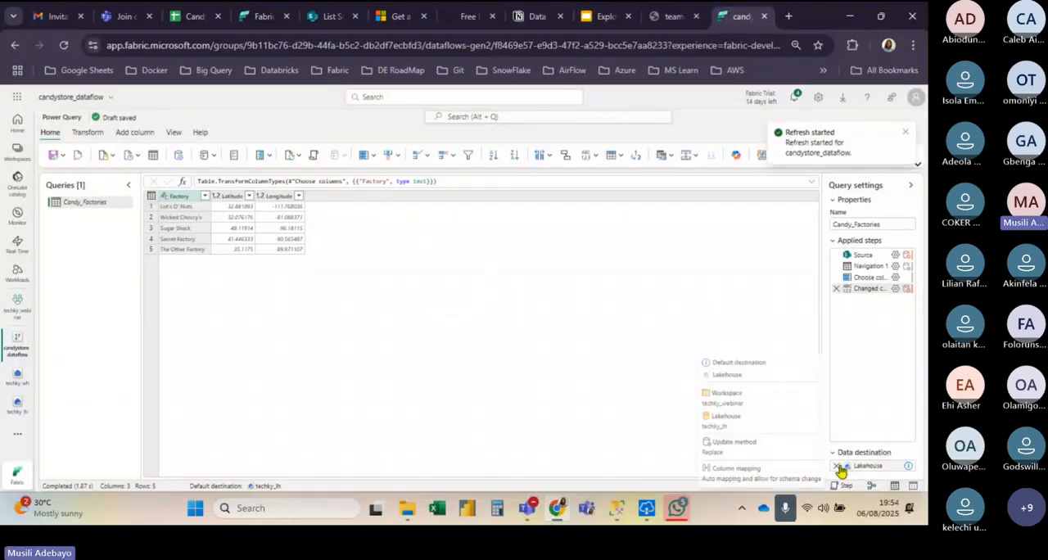
left_click(837, 466)
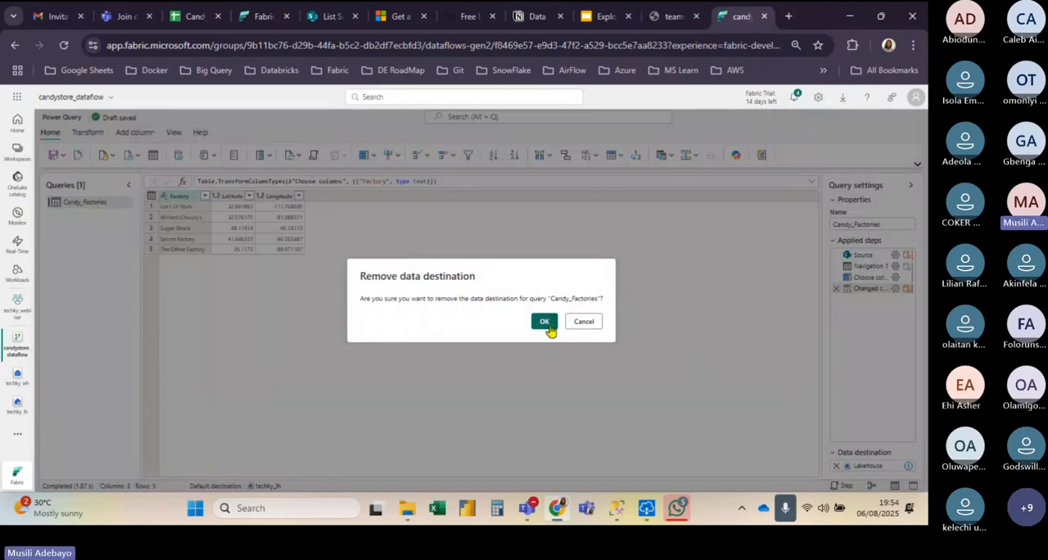
left_click(547, 324)
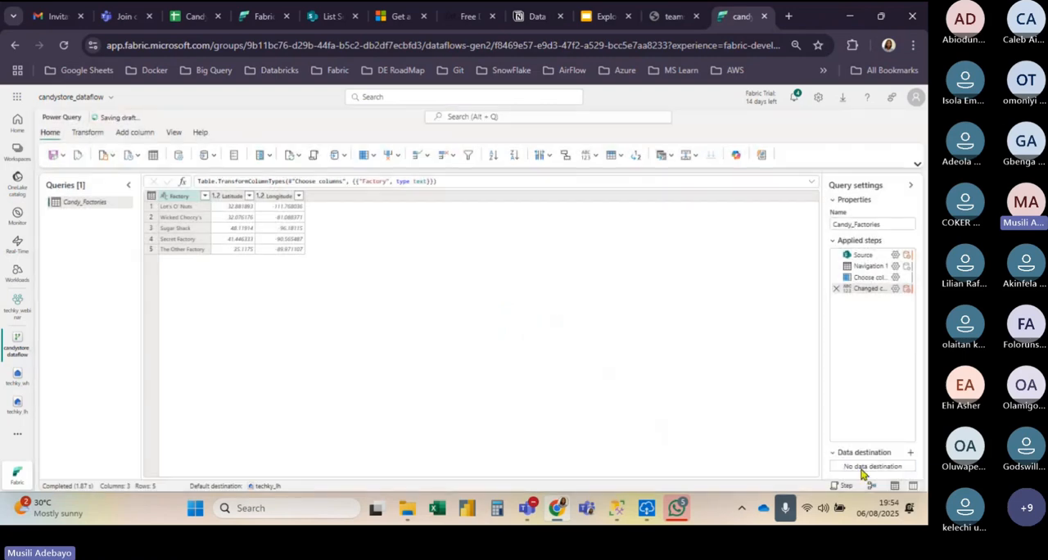
Step: Add a Warehouse data destination to the Candy_Factories query, with staging enabled and a new connection using the organizational account
left_click(911, 453)
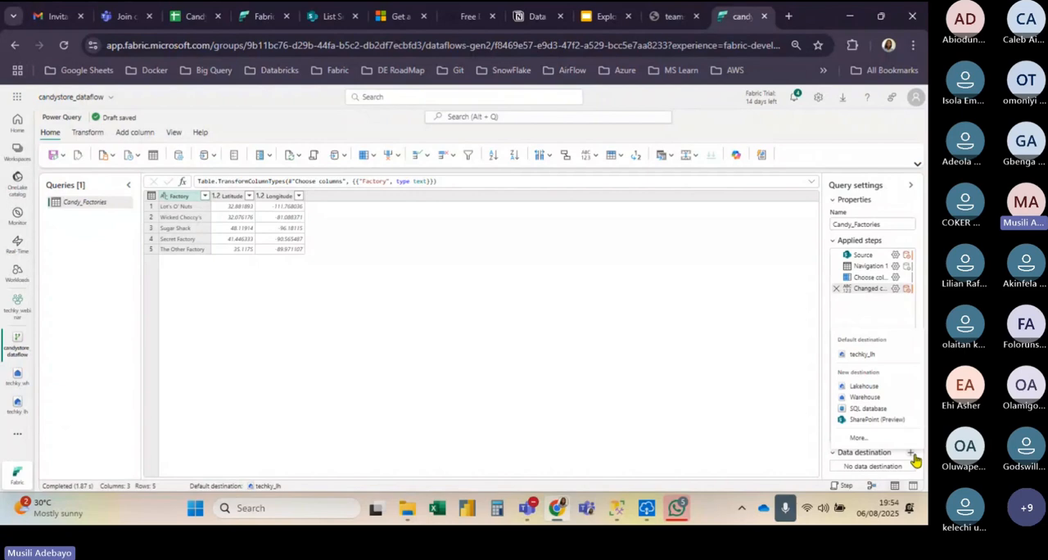
left_click(871, 399)
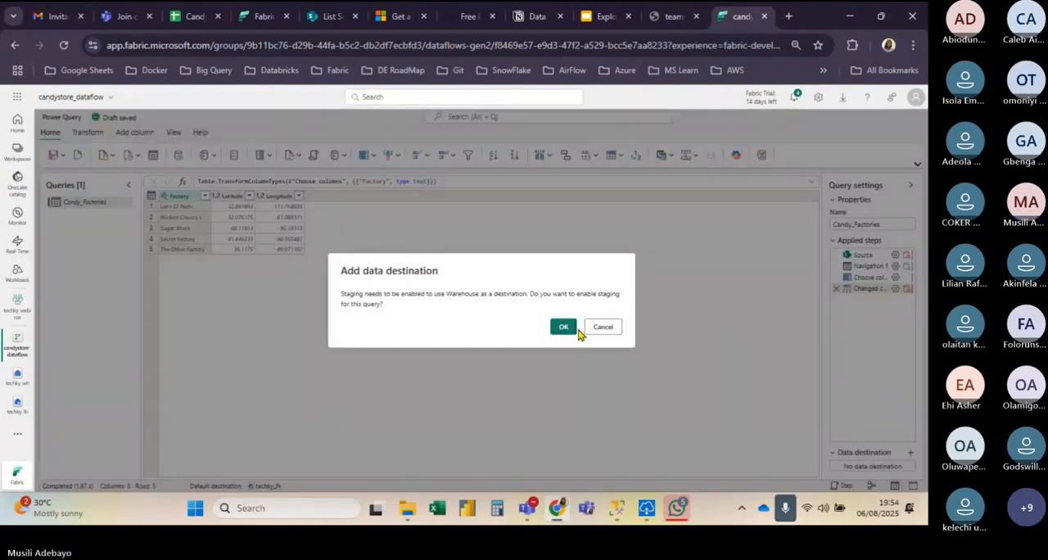
left_click(566, 328)
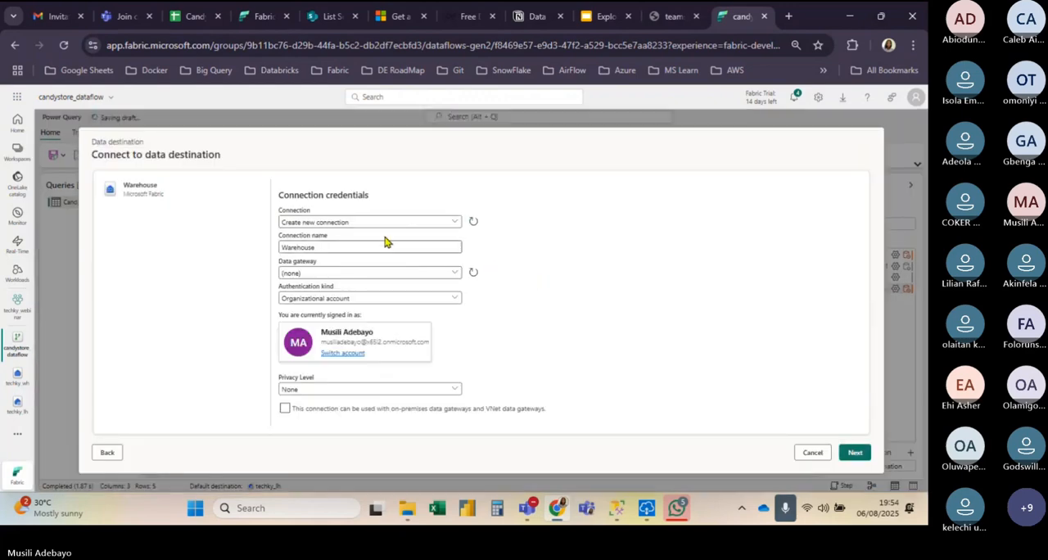
left_click(426, 224)
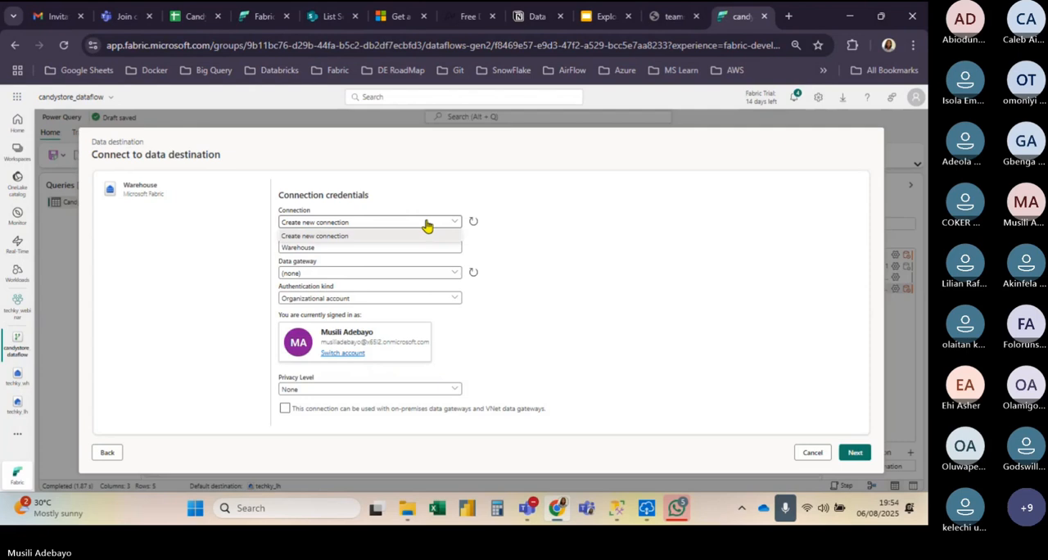
left_click(426, 225)
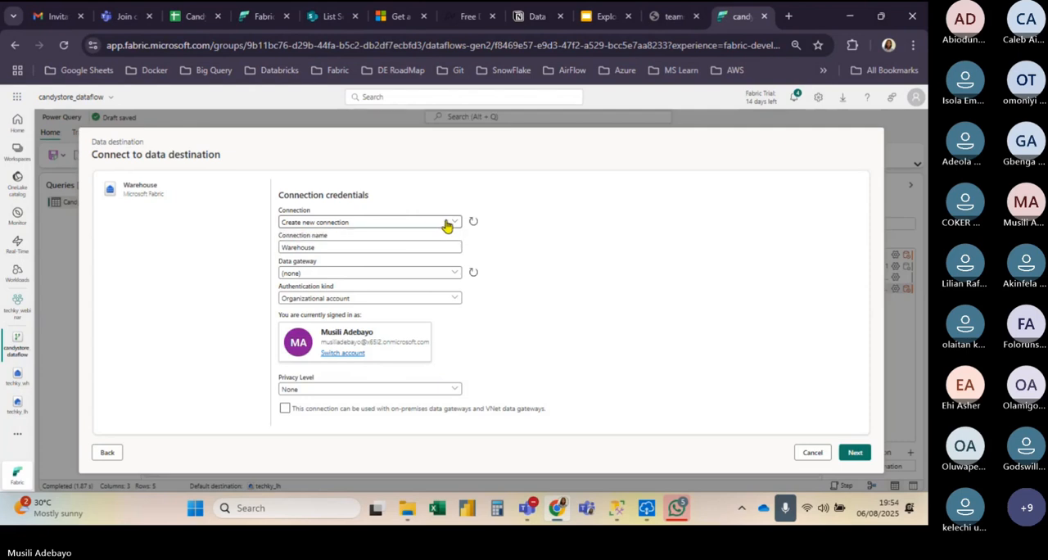
left_click(447, 225)
left_click(448, 226)
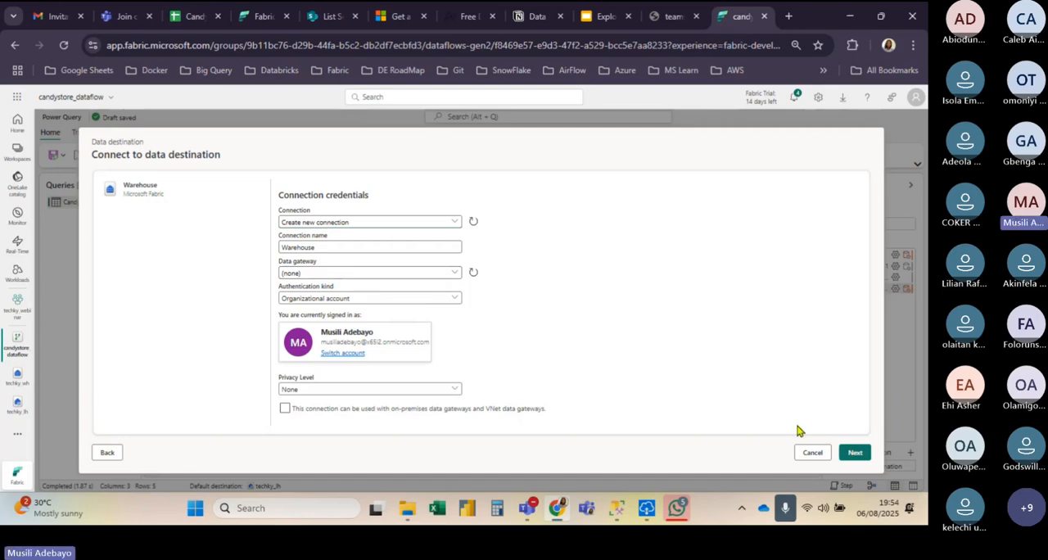
left_click(854, 452)
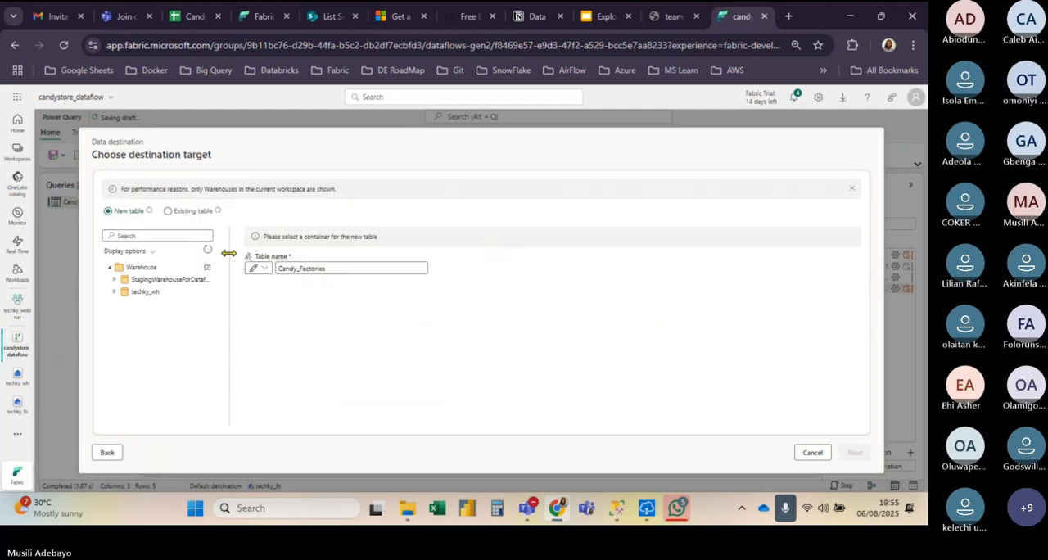
Step: Target the techky_wh warehouse for the new destination table and name the table candy_factories in lowercase
left_click(131, 292)
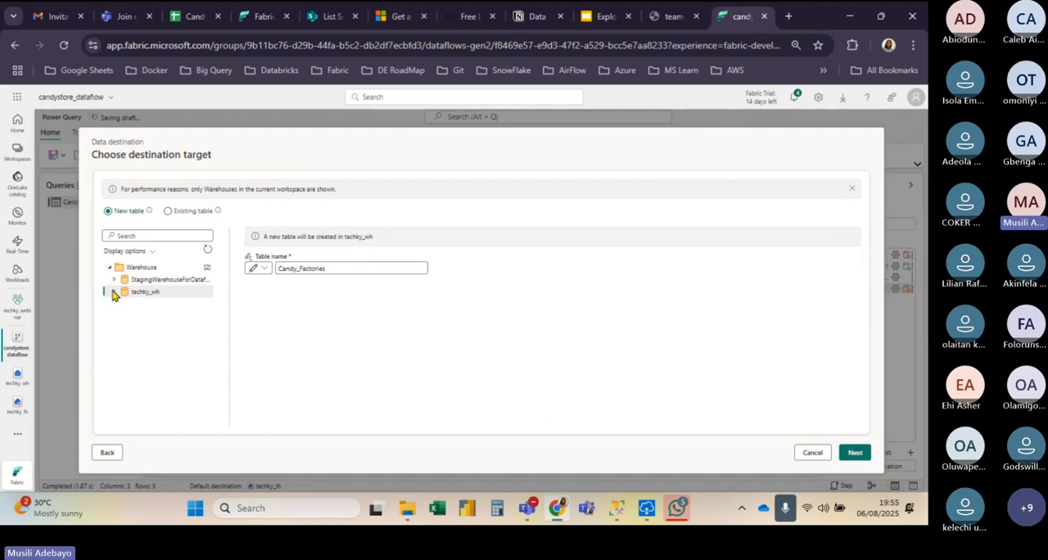
left_click(114, 293)
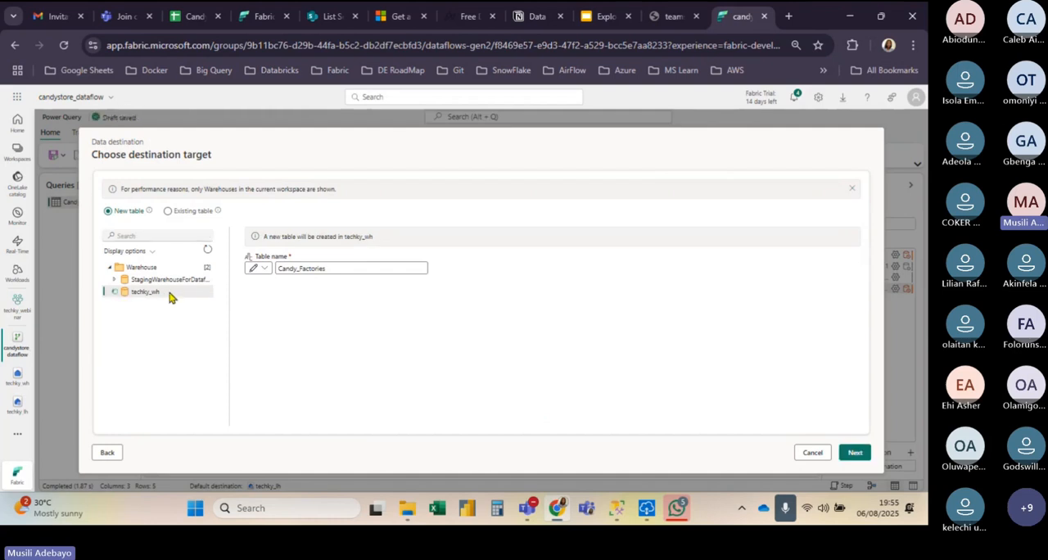
left_click(281, 268)
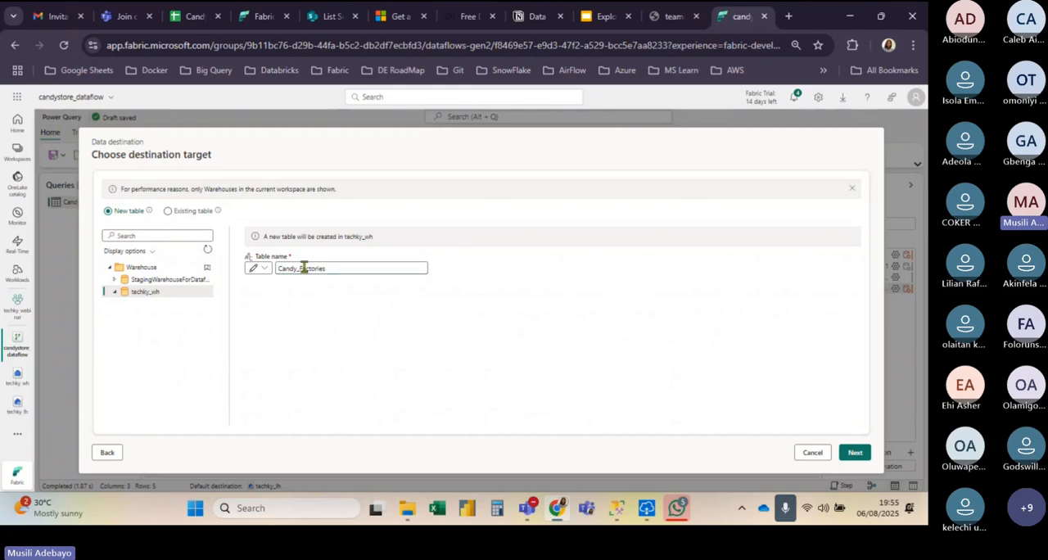
key("BackSpace")
type("c")
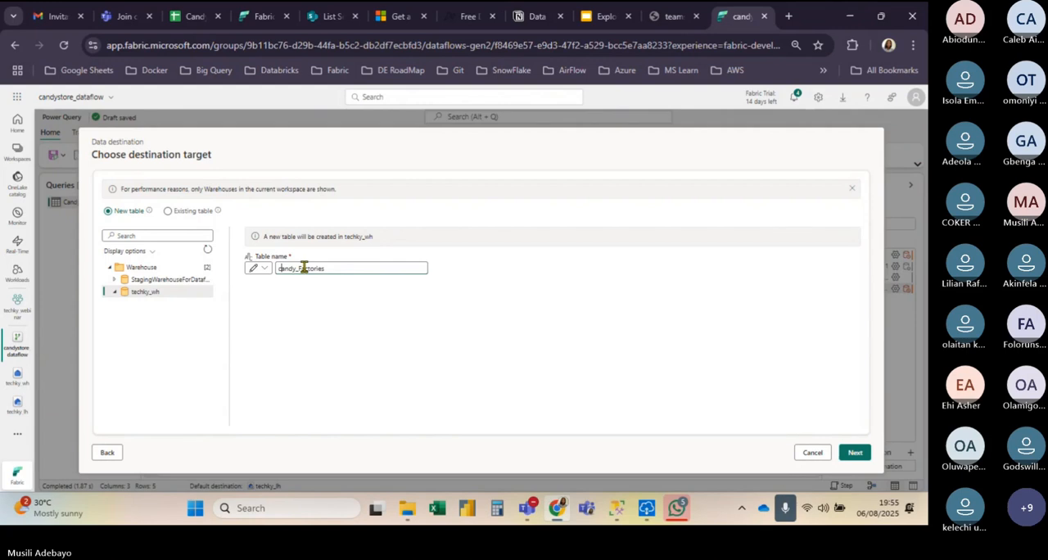
left_click(303, 268)
key("BackSpace")
type("f")
Step: Save the destination settings with the Replace update method and fixed schema, and save and run the dataflow
left_click(856, 452)
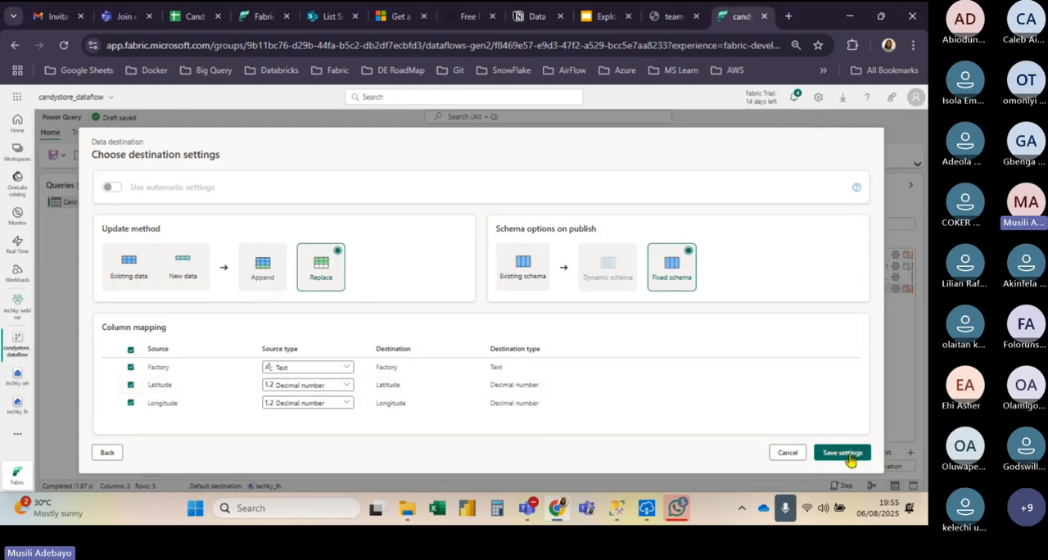
left_click(850, 461)
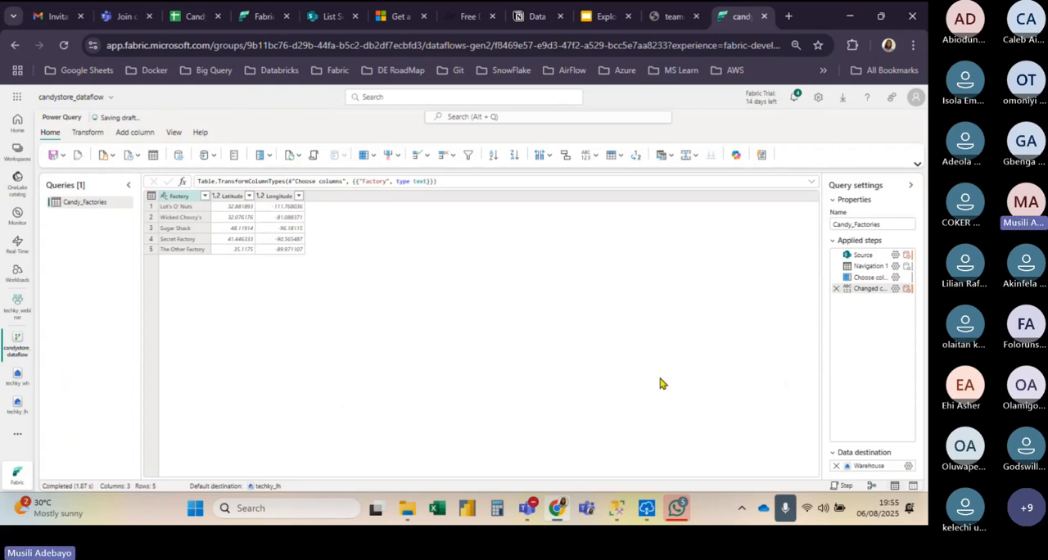
left_click(53, 155)
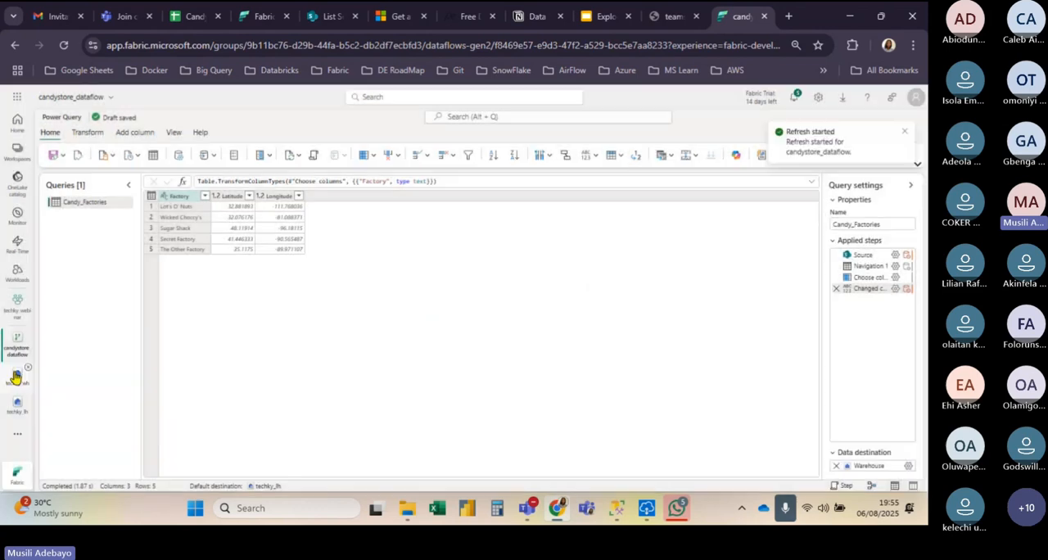
Step: Open the techky_wh warehouse and refresh it to check the tables in its dbo schema for the loaded candy_factories table
left_click(15, 377)
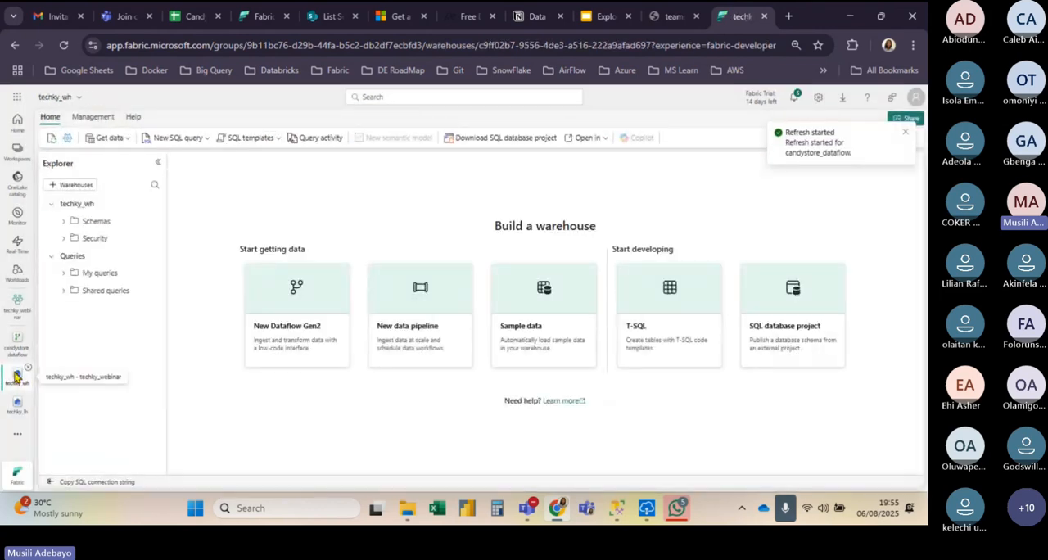
left_click(70, 206)
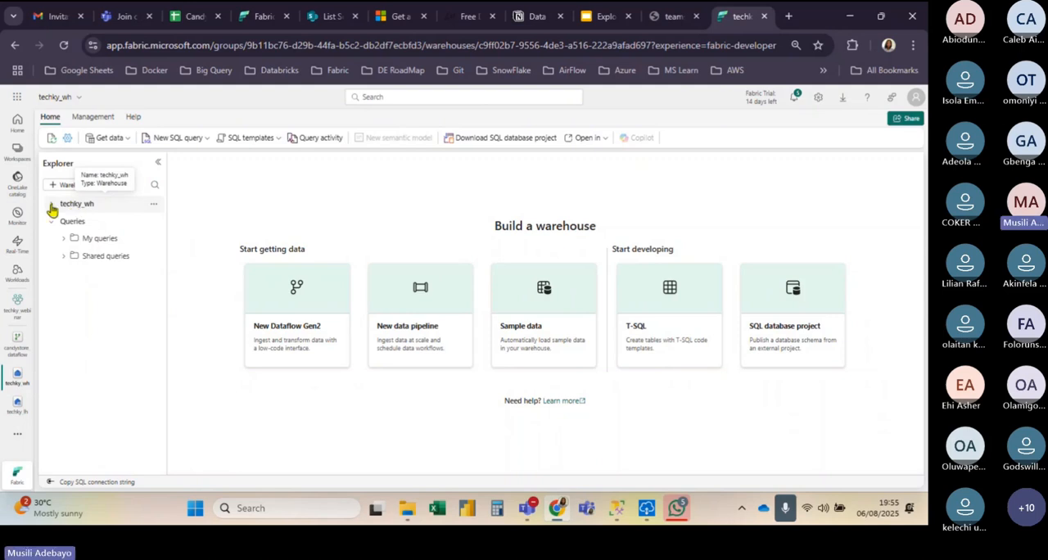
left_click(86, 208)
left_click(152, 204)
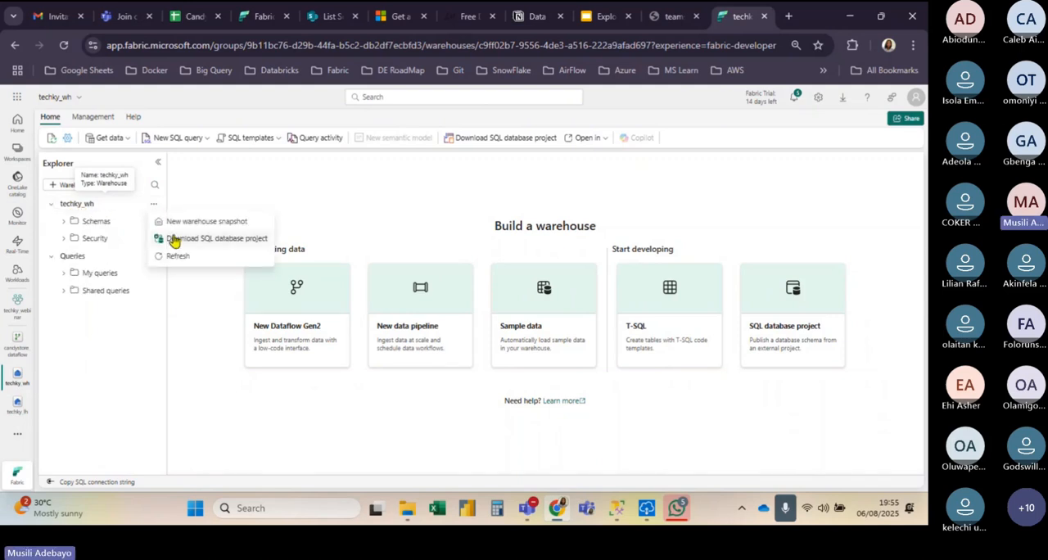
left_click(179, 263)
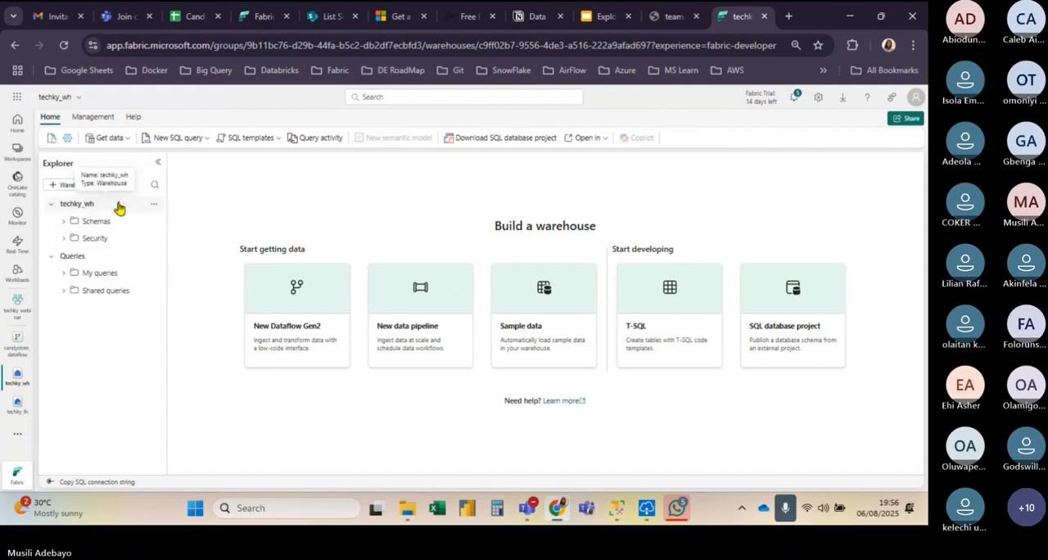
left_click(63, 45)
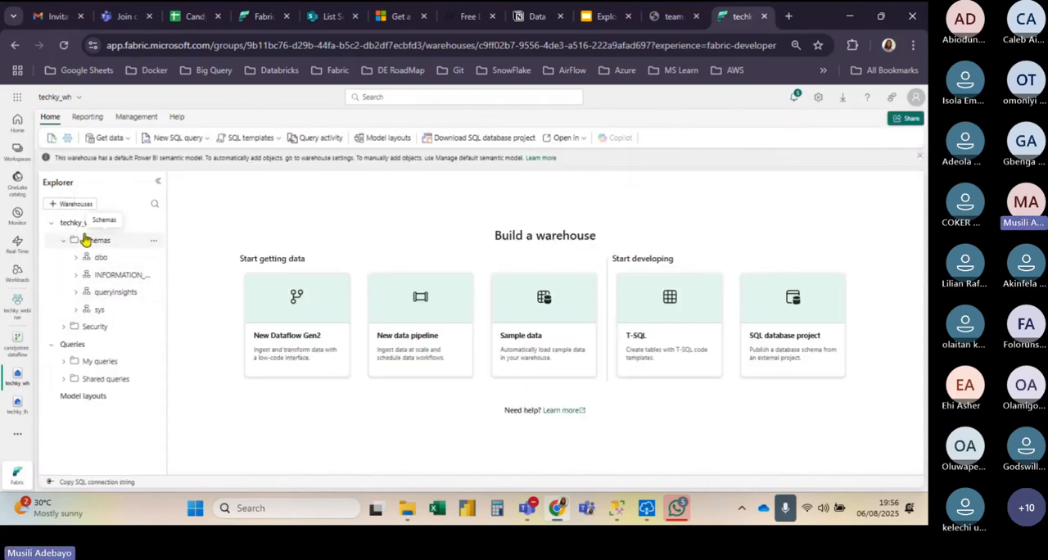
left_click(77, 259)
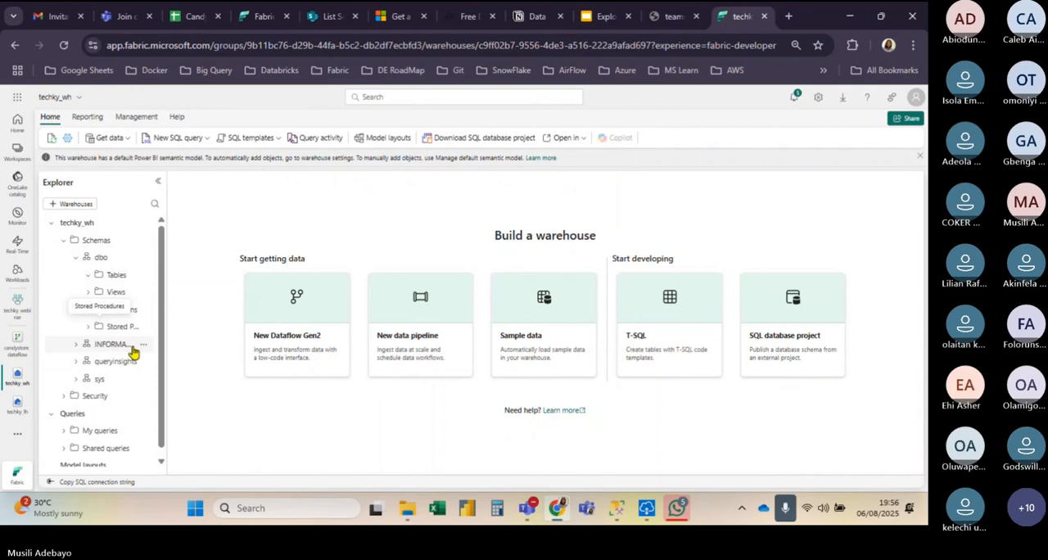
left_click(145, 259)
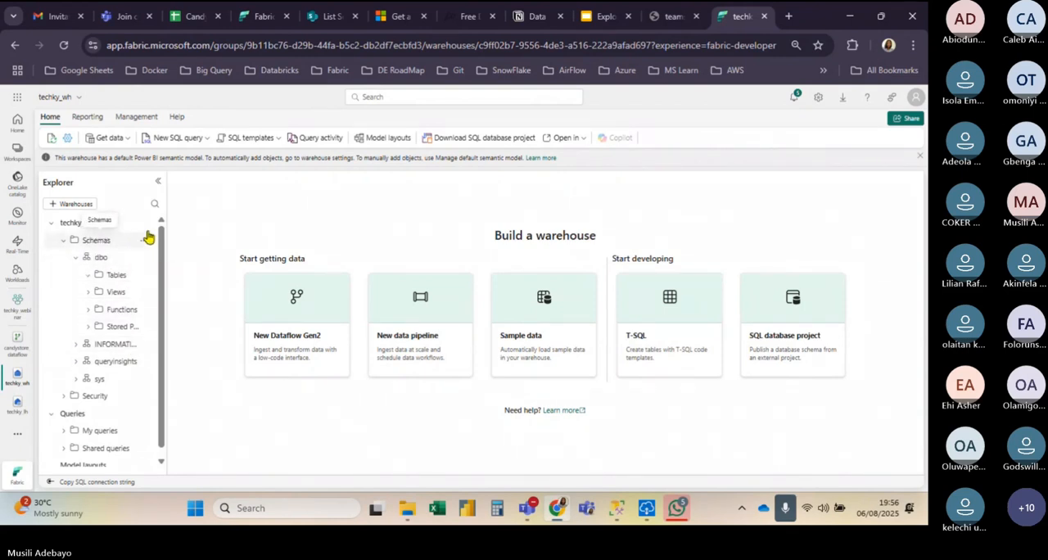
left_click(145, 223)
left_click(168, 275)
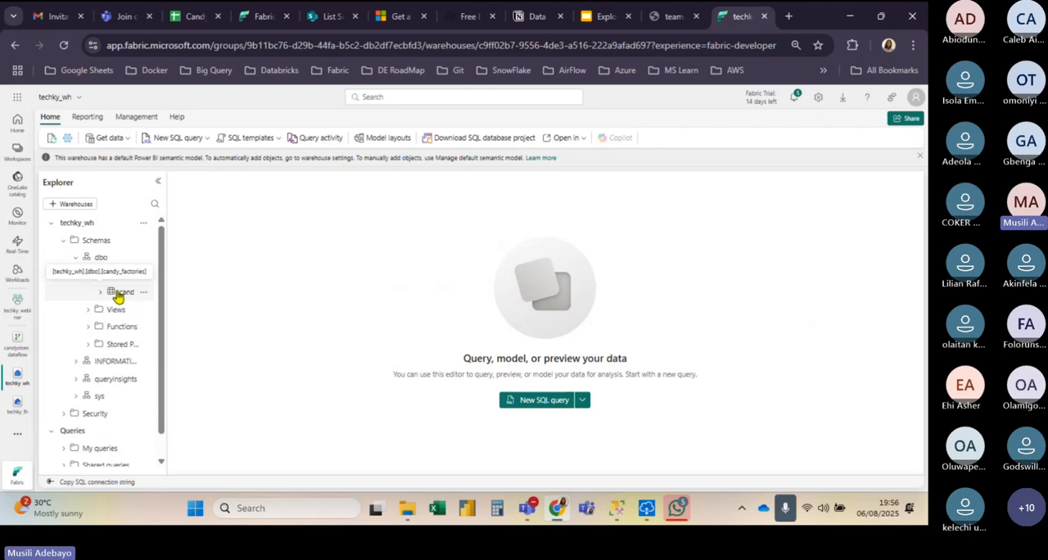
Step: Check the use-case slide for the shortcut stage, and delete the Candy_Factories table from the techky_lh lakehouse in Fabric
left_click(602, 14)
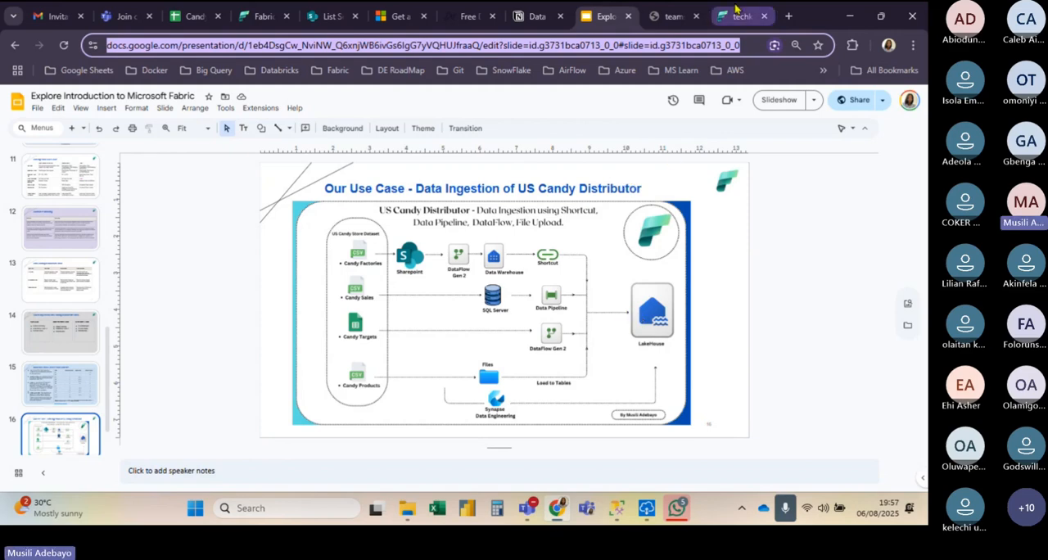
left_click(735, 9)
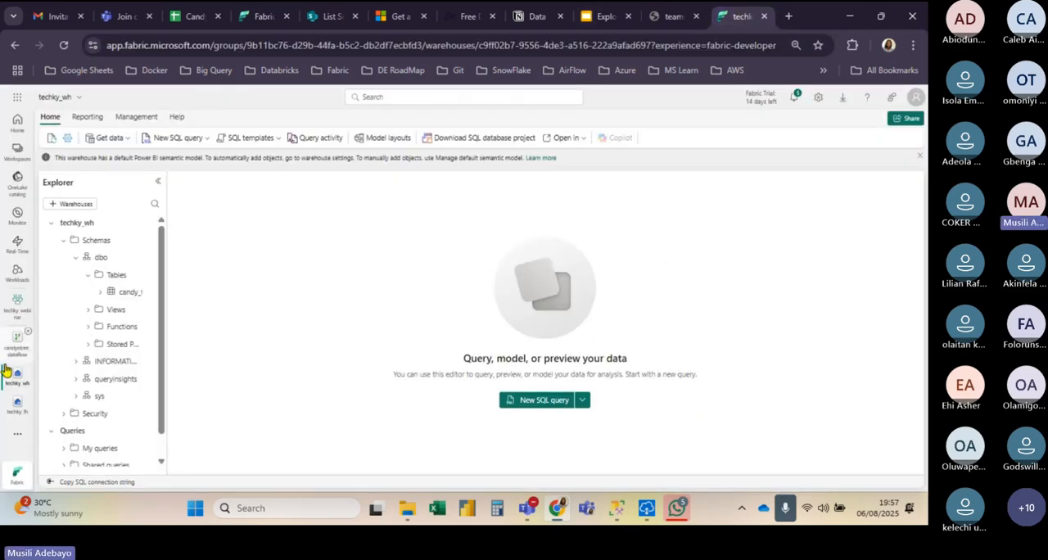
left_click(16, 407)
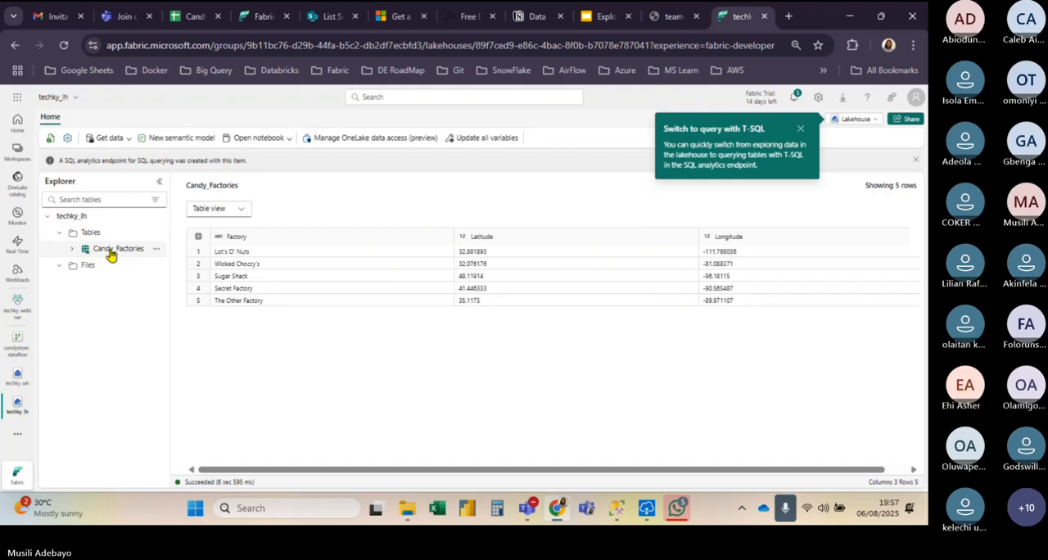
left_click(157, 250)
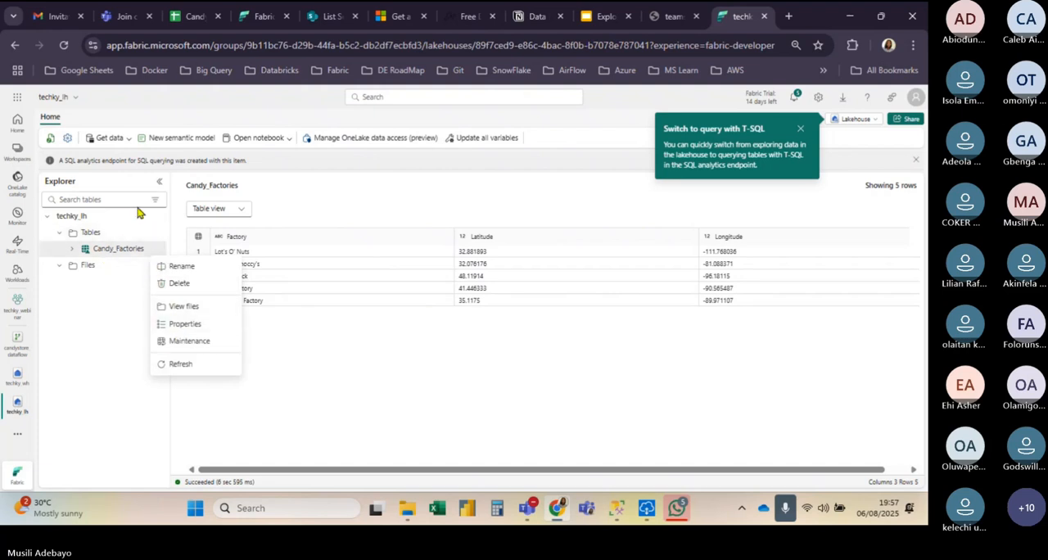
left_click(126, 304)
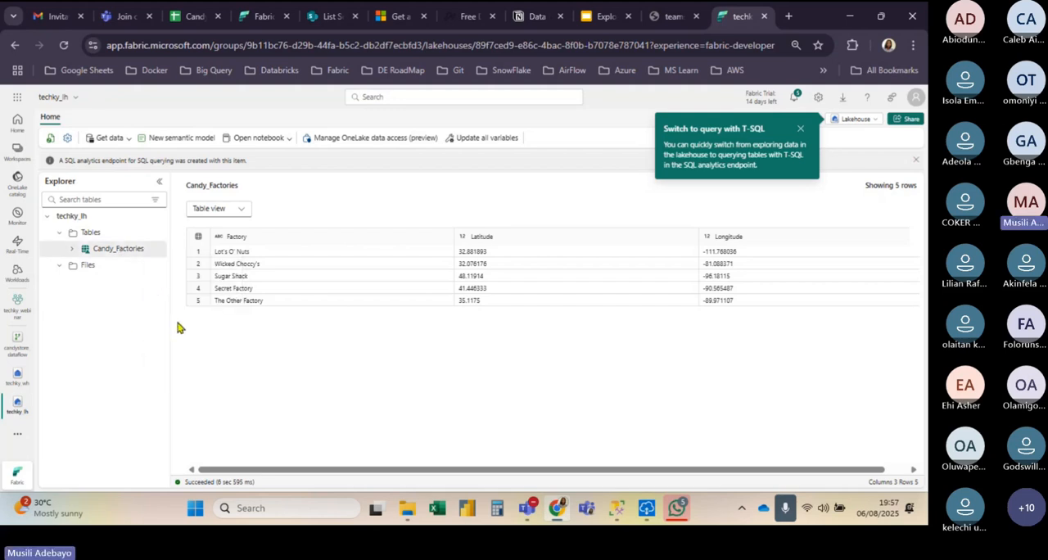
left_click(154, 250)
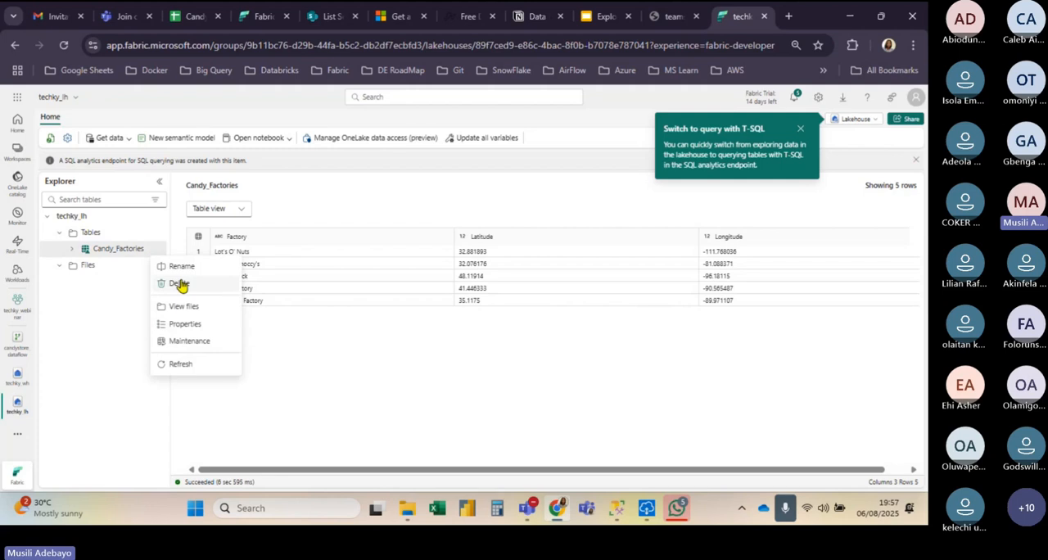
left_click(180, 283)
left_click(475, 331)
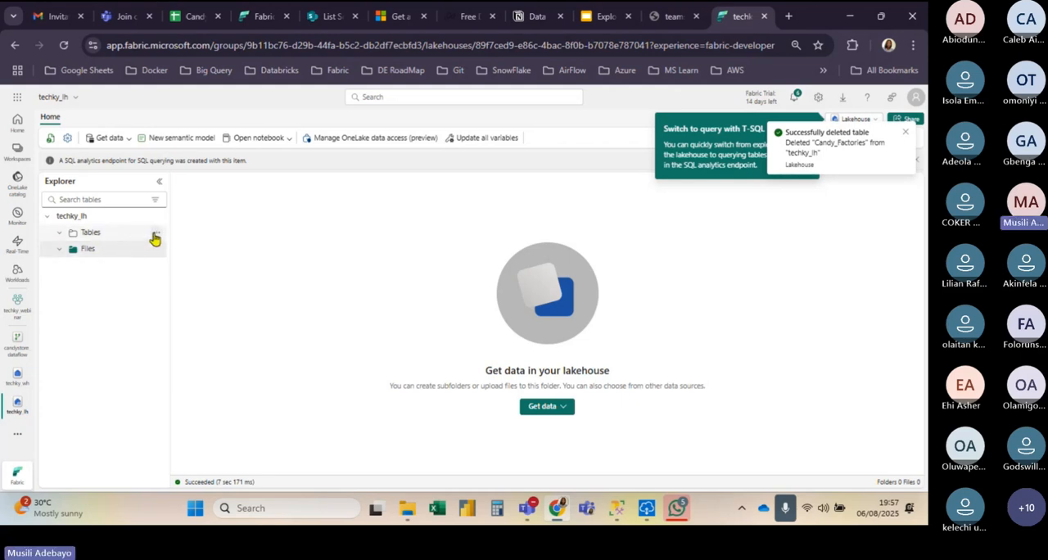
Step: Create a Microsoft OneLake shortcut under the techky_lh lakehouse's tables to the dbo candy_factories table in the techky_wh warehouse
left_click(155, 237)
left_click(190, 250)
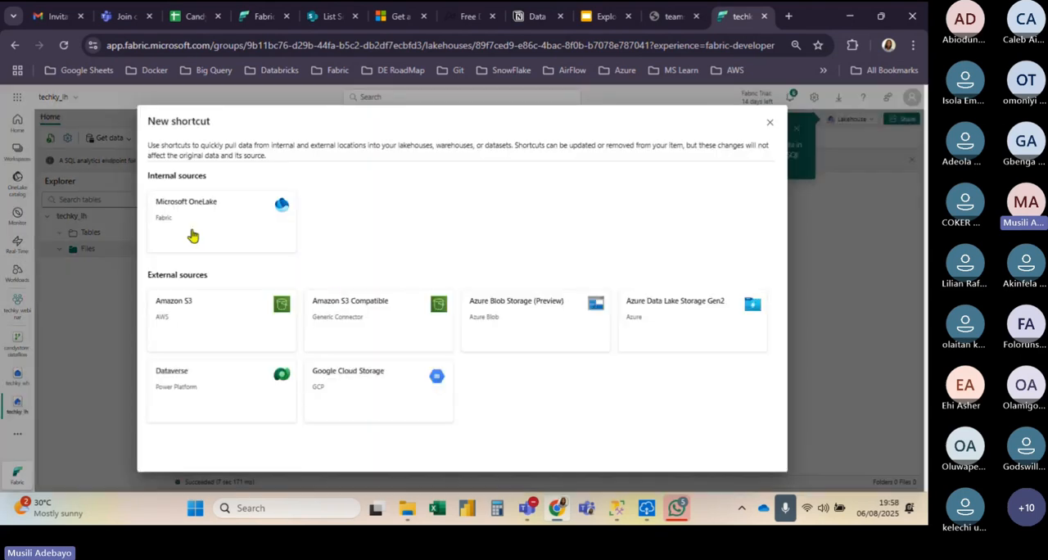
left_click(193, 236)
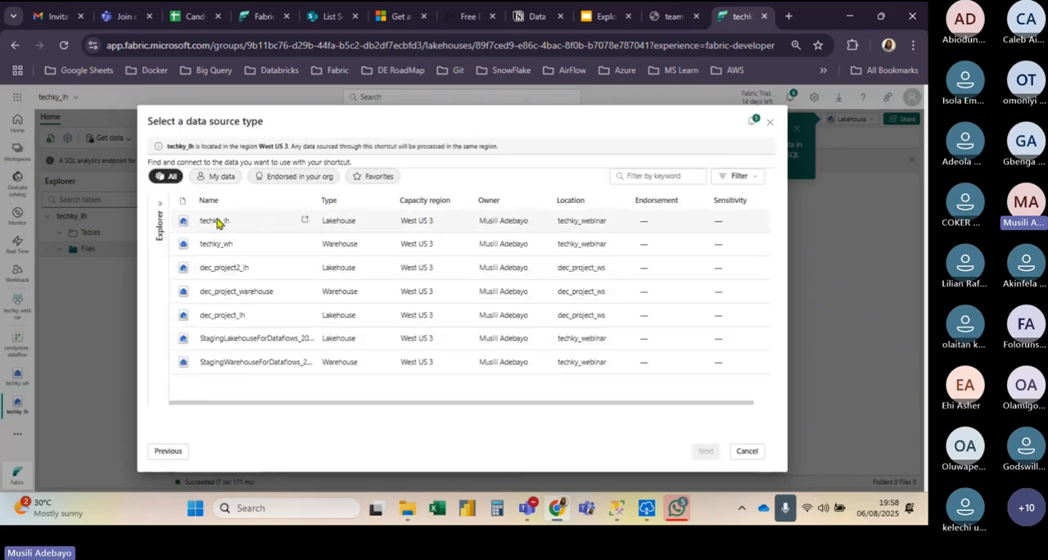
left_click(222, 250)
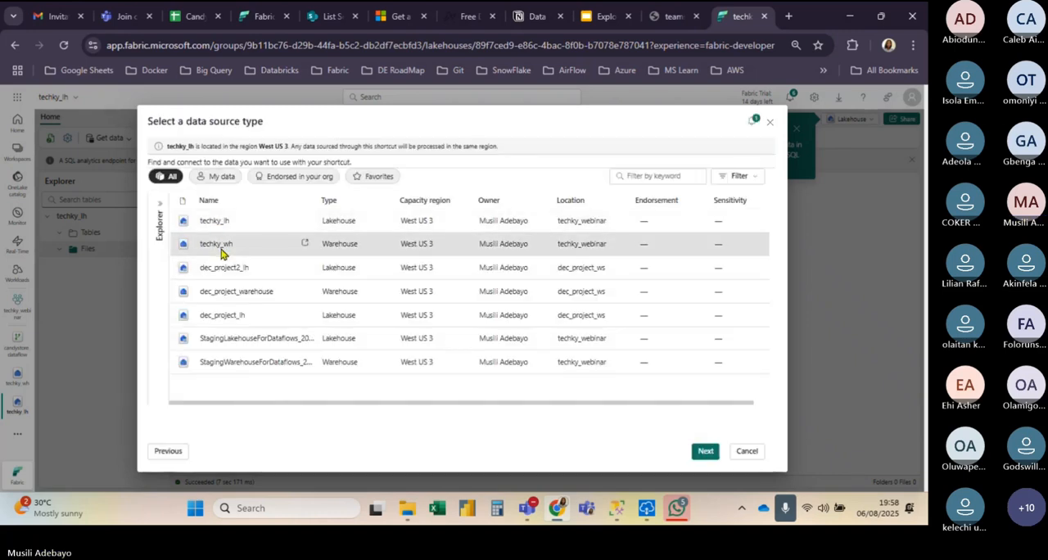
left_click(703, 450)
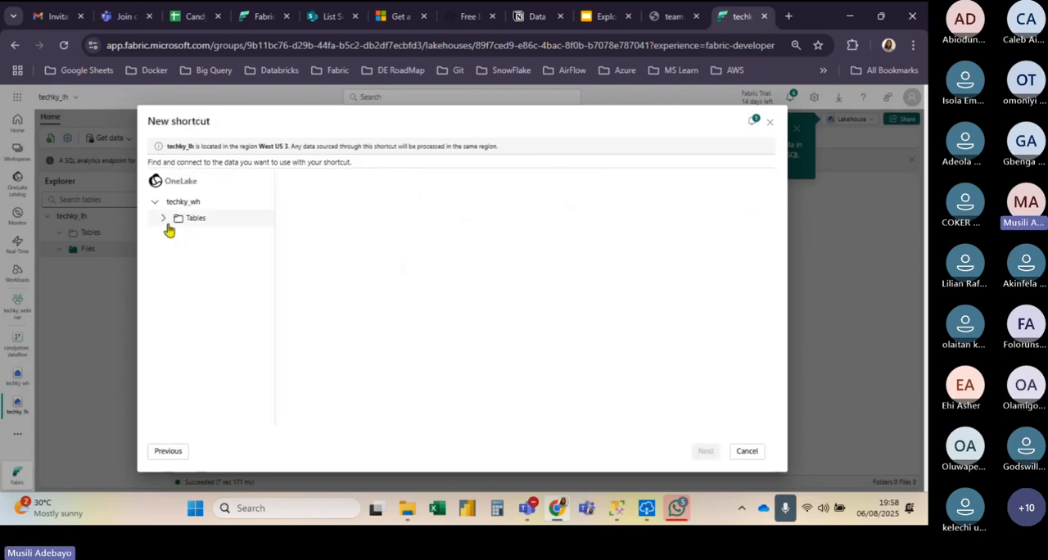
left_click(165, 220)
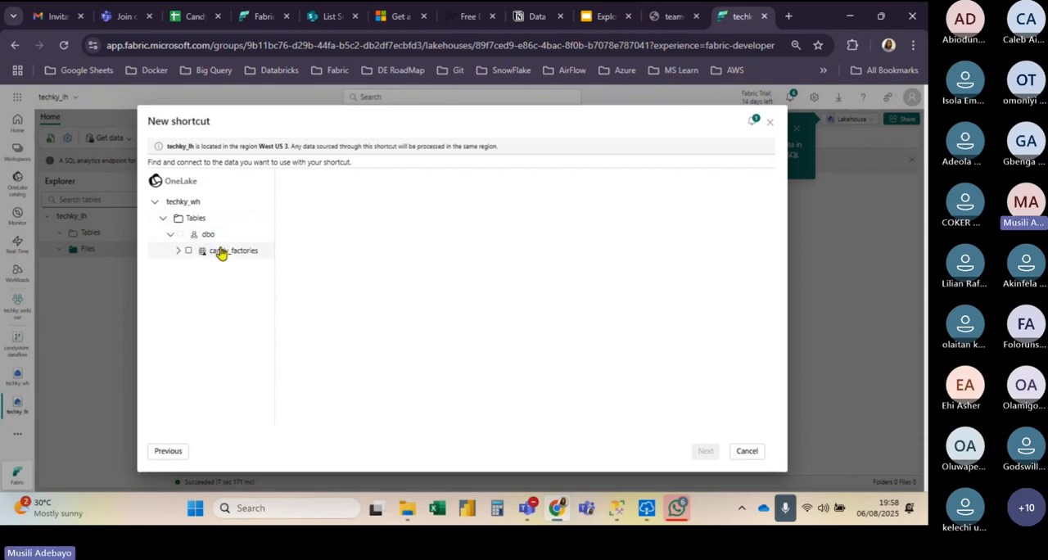
left_click(189, 250)
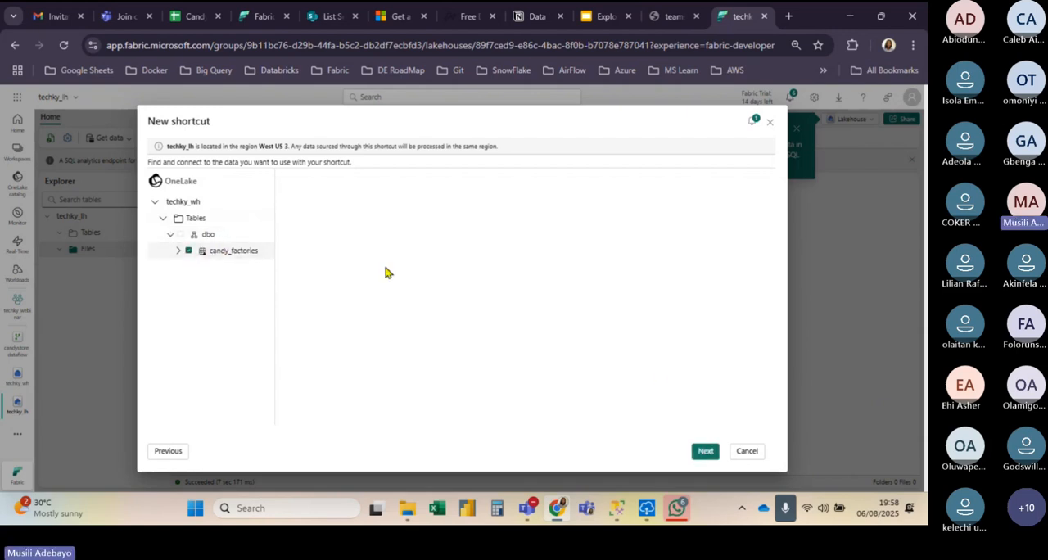
left_click(704, 451)
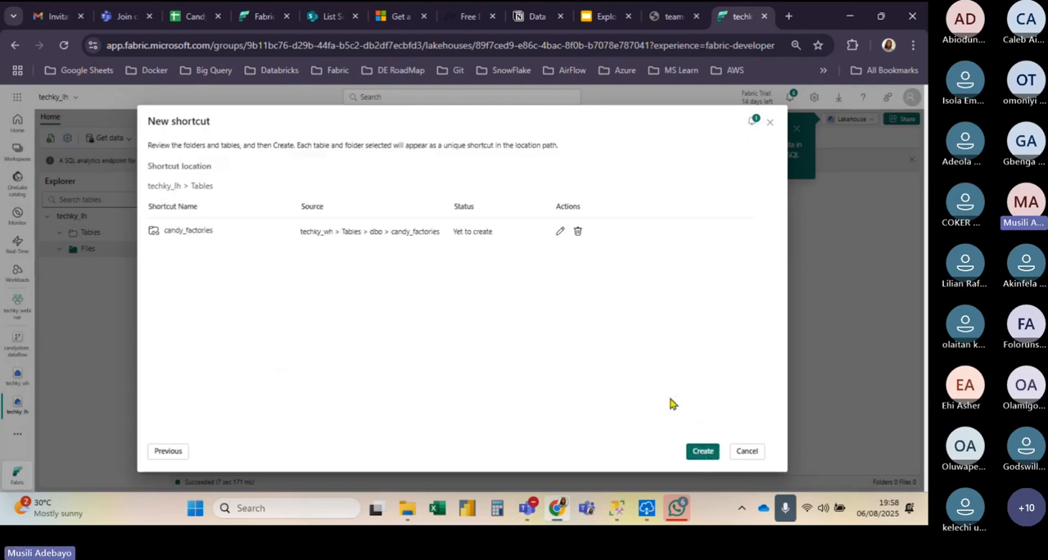
left_click(702, 452)
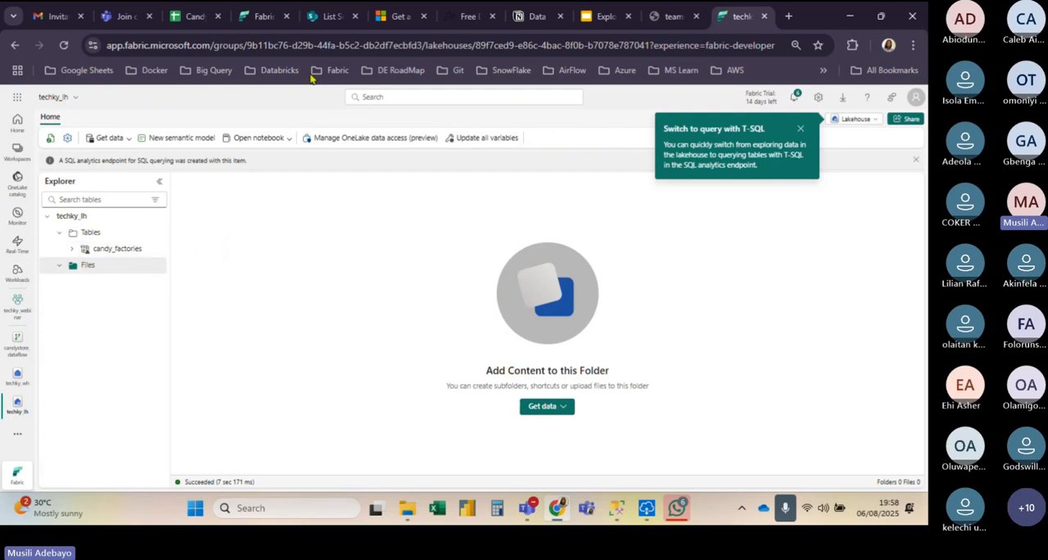
Step: Check the use-case slide for the Candy Sales ingestion route into the lakehouse, and return to Fabric
left_click(586, 16)
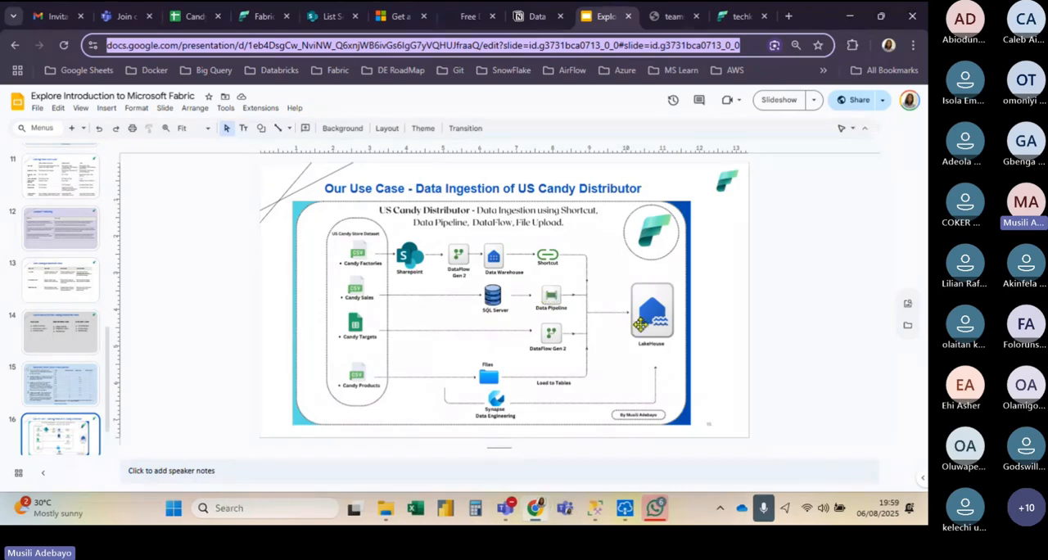
left_click(719, 20)
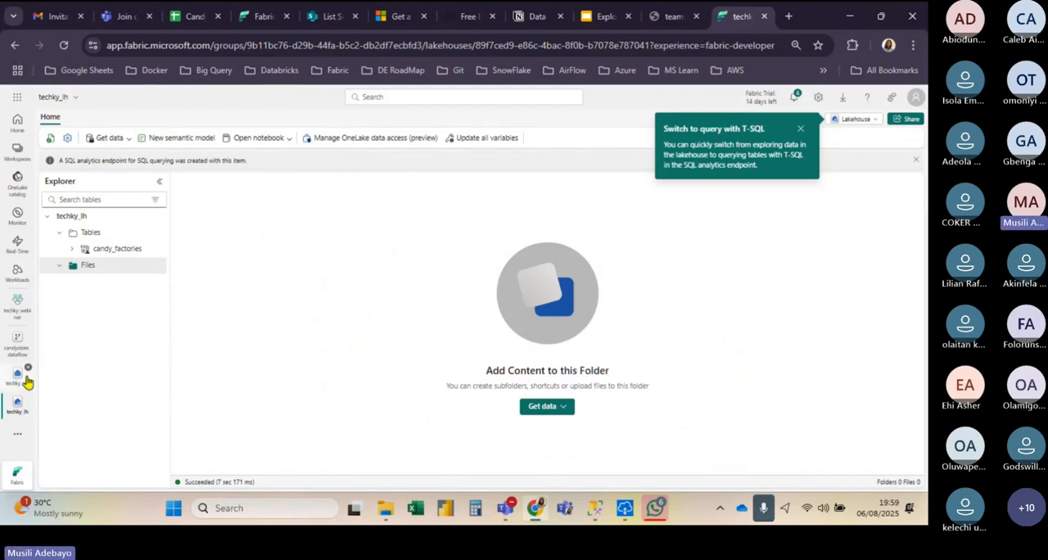
left_click(18, 298)
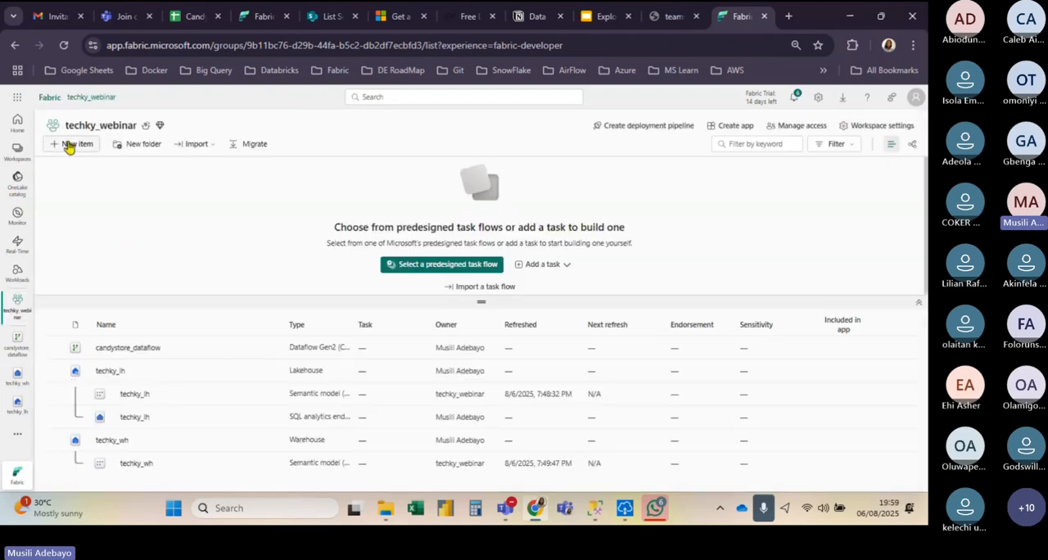
left_click(69, 145)
left_click(327, 210)
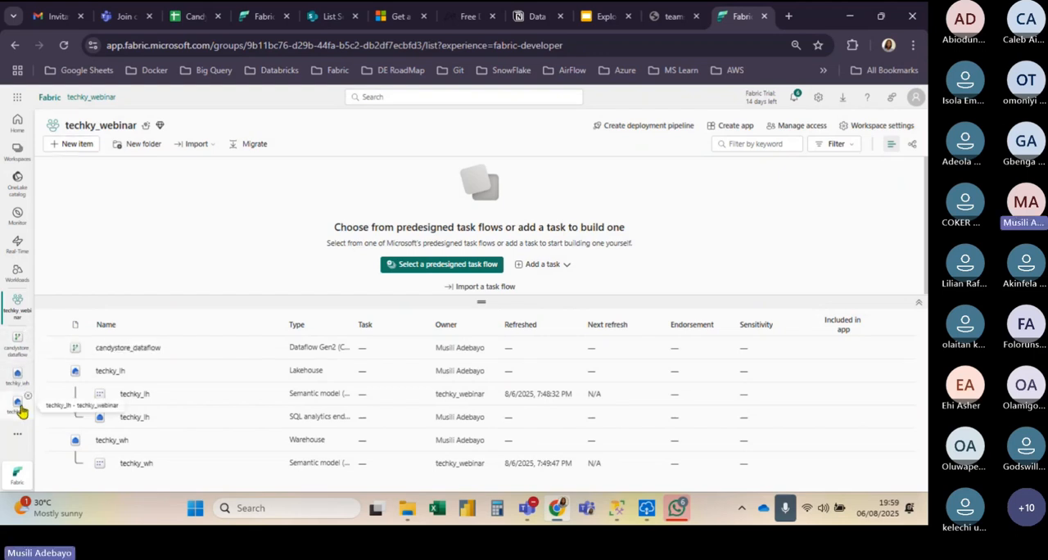
left_click(22, 411)
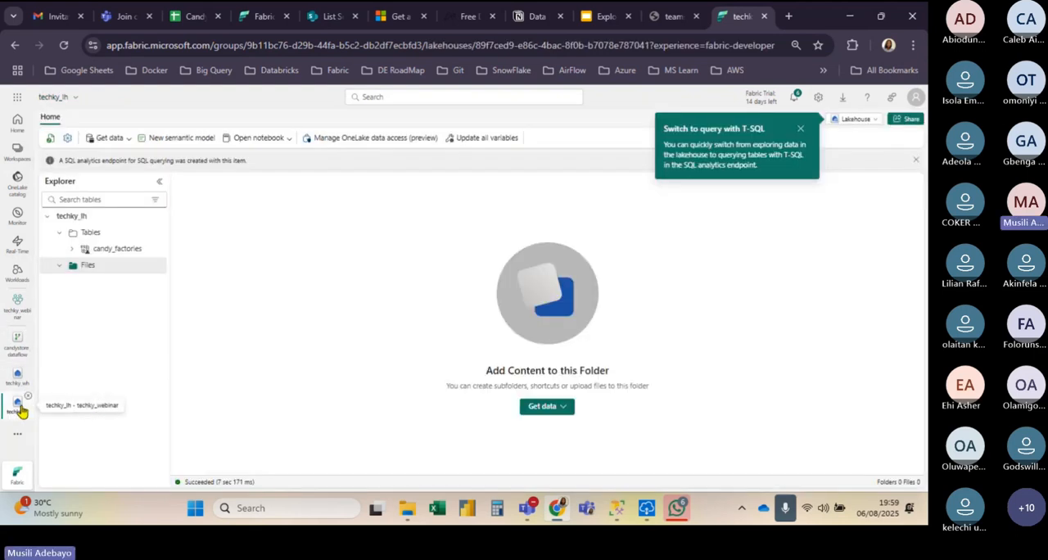
Step: Create a new data pipeline named copy_candysales_pipeline for bringing data into the techky_lh lakehouse
left_click(115, 139)
left_click(134, 172)
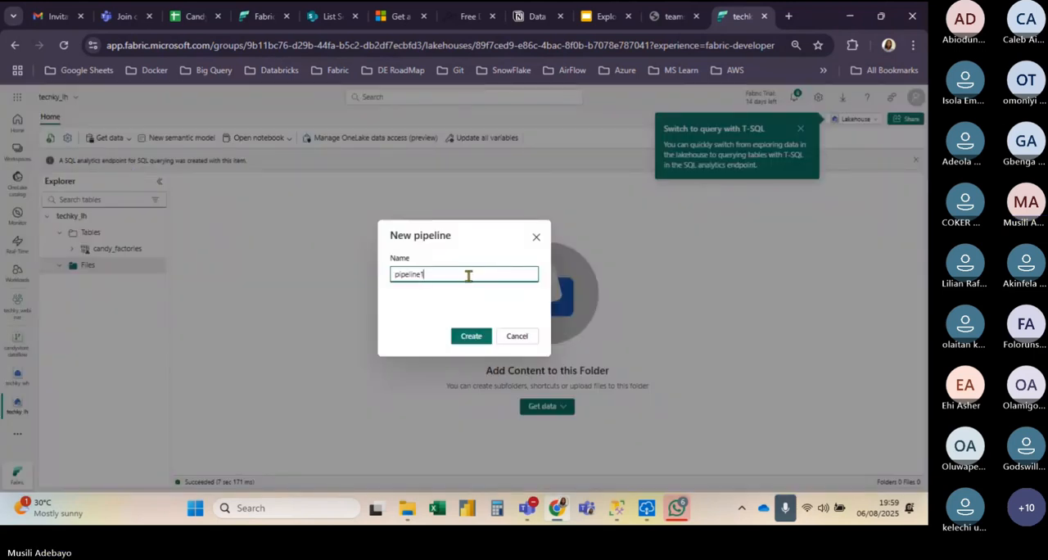
key("BackSpace")
key("Left")
key("Left")
key("Left")
key("Left")
key("Left")
key("Left")
key("Left")
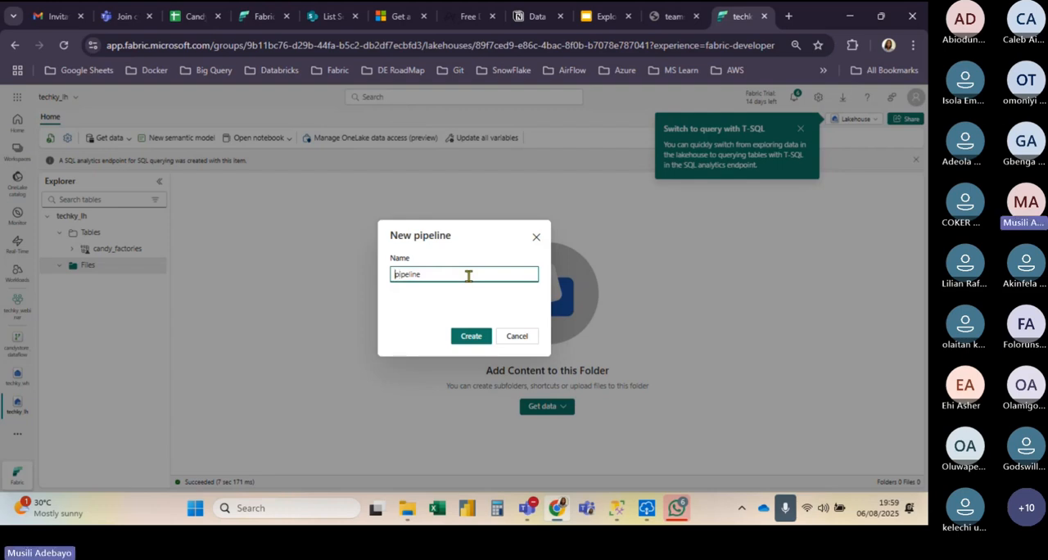
type("copy_car")
key("BackSpace")
type("ndys")
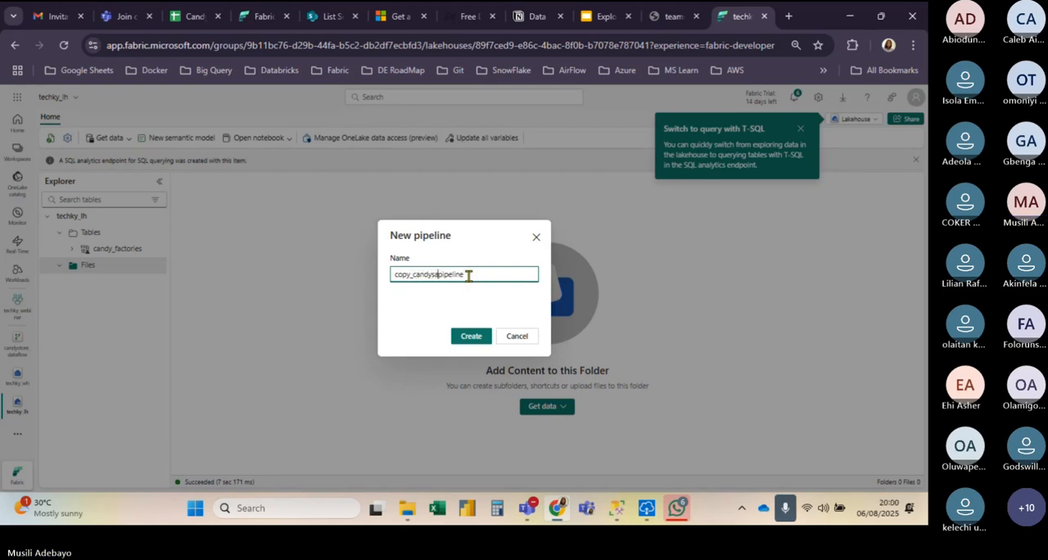
type("ales_")
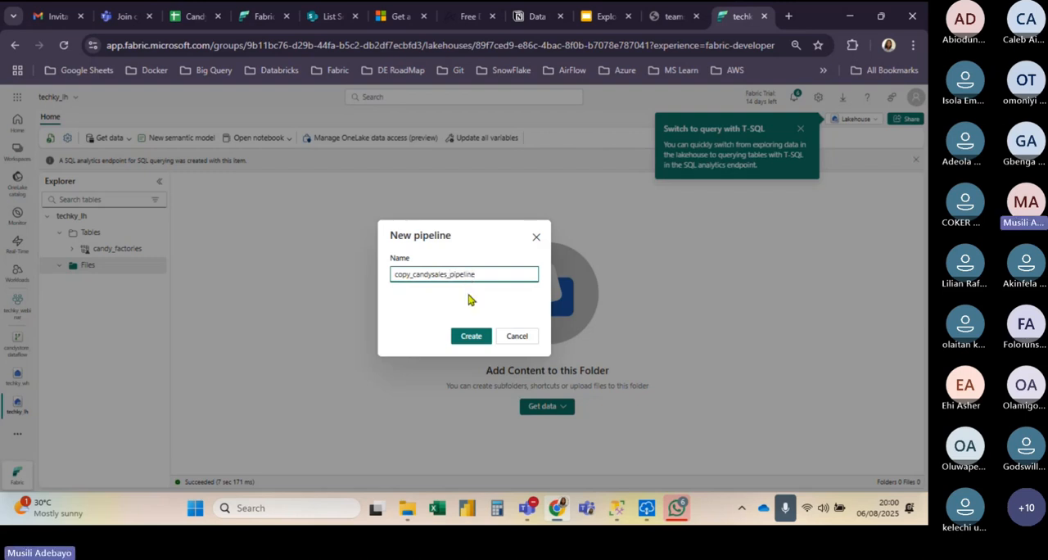
left_click(469, 336)
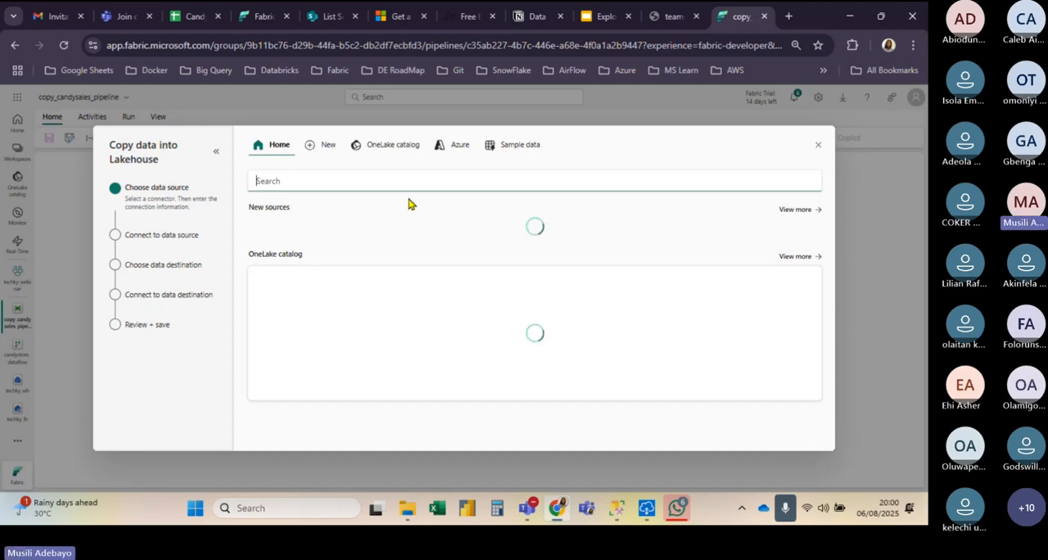
Step: Search the data sources for "sql server" and choose SQL Server database as the copy source
type("sql server")
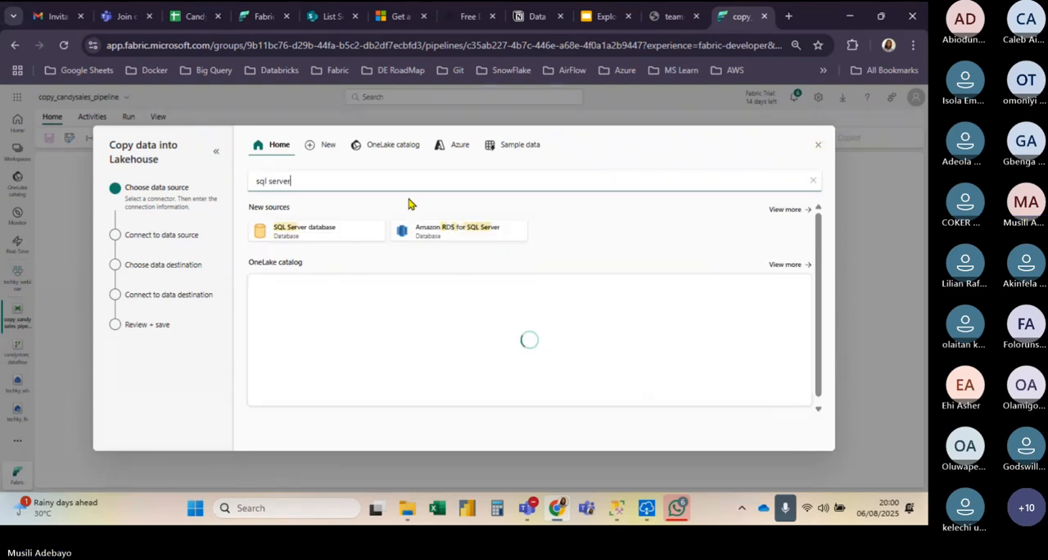
left_click(344, 234)
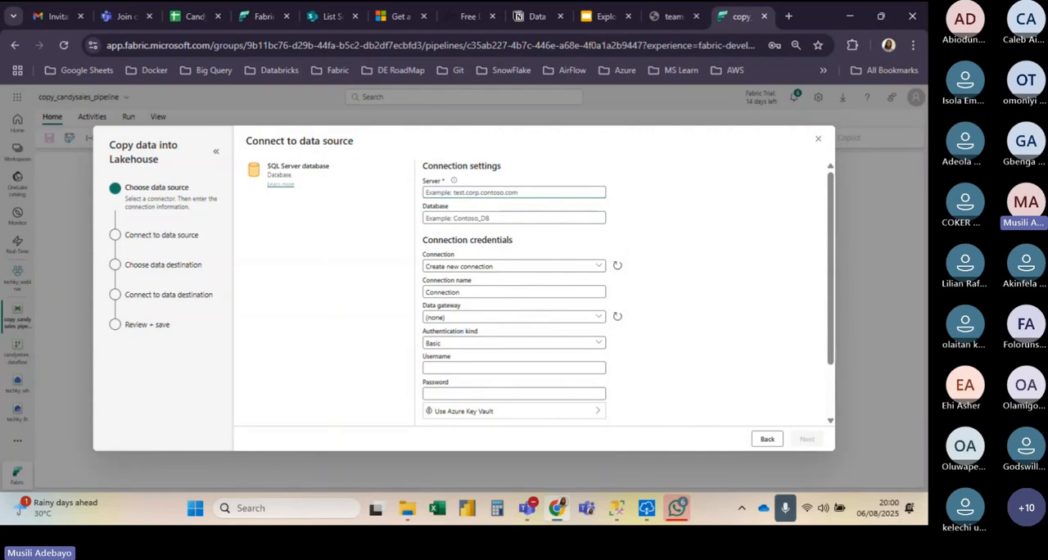
Step: Copy the server name from the connection dialog in SQL Server Management Studio and enter it as the server in Fabric's connection settings
left_click(618, 510)
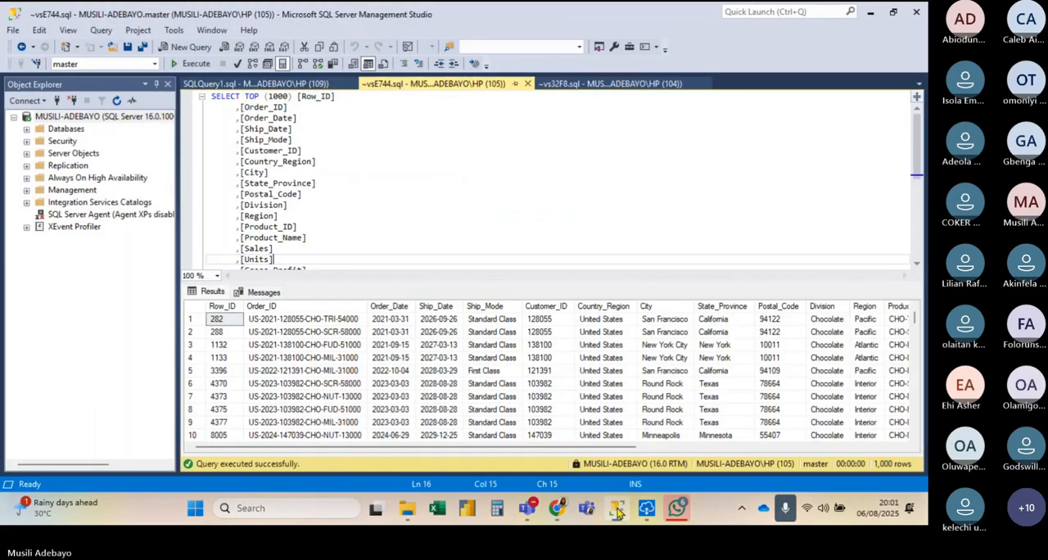
left_click(27, 118)
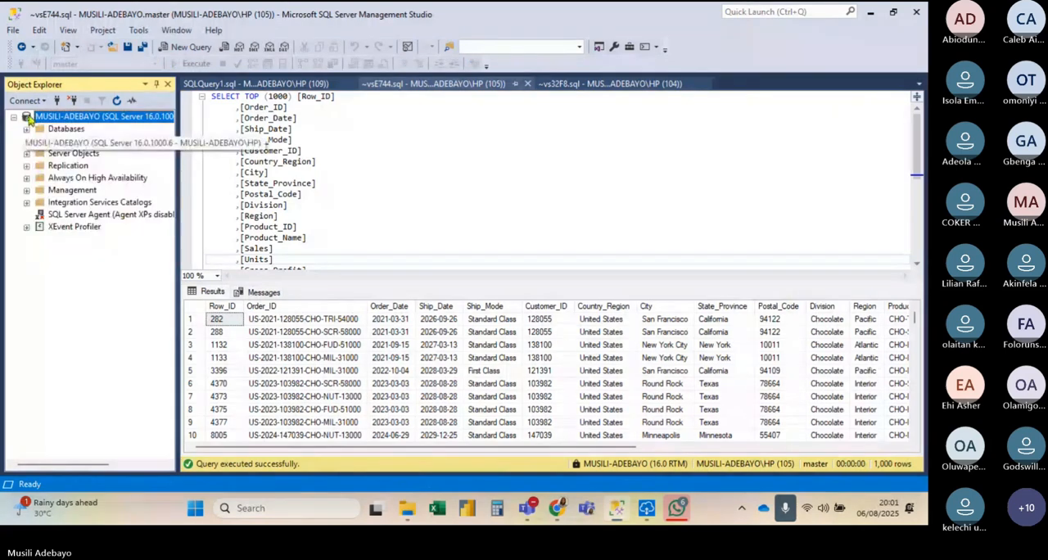
right_click(28, 118)
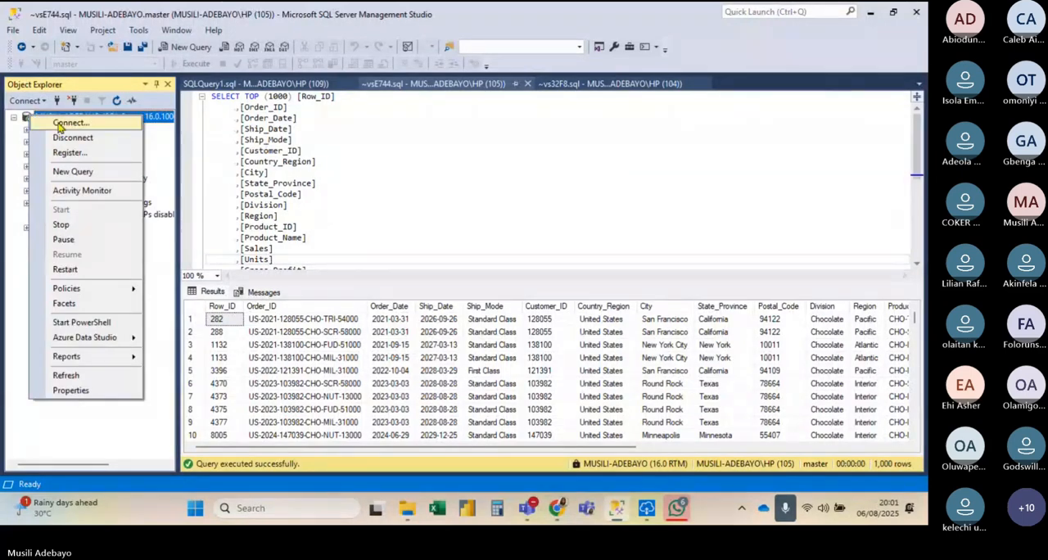
left_click(59, 124)
left_click(497, 209)
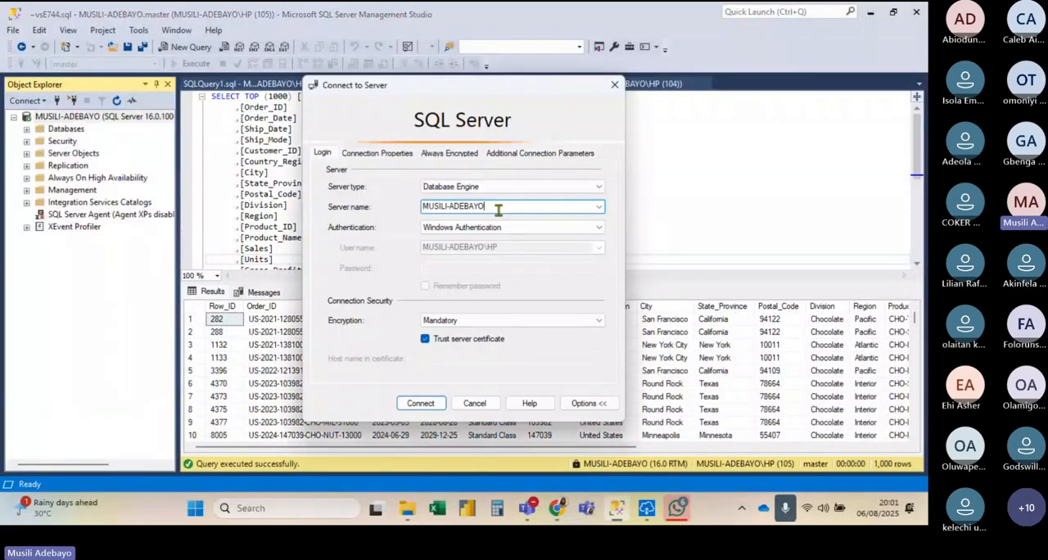
double_click(498, 209)
key("ctrl+c")
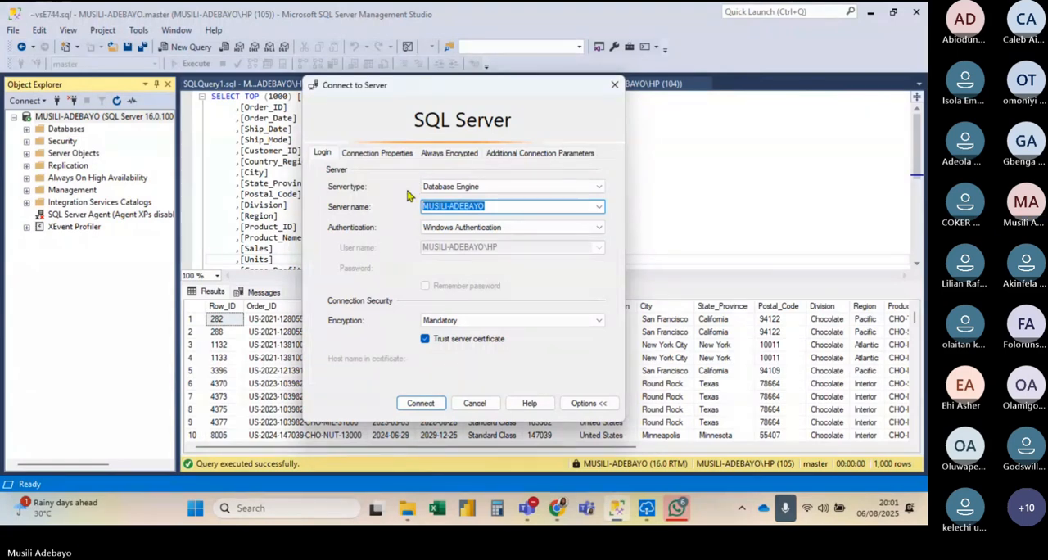
left_click(420, 402)
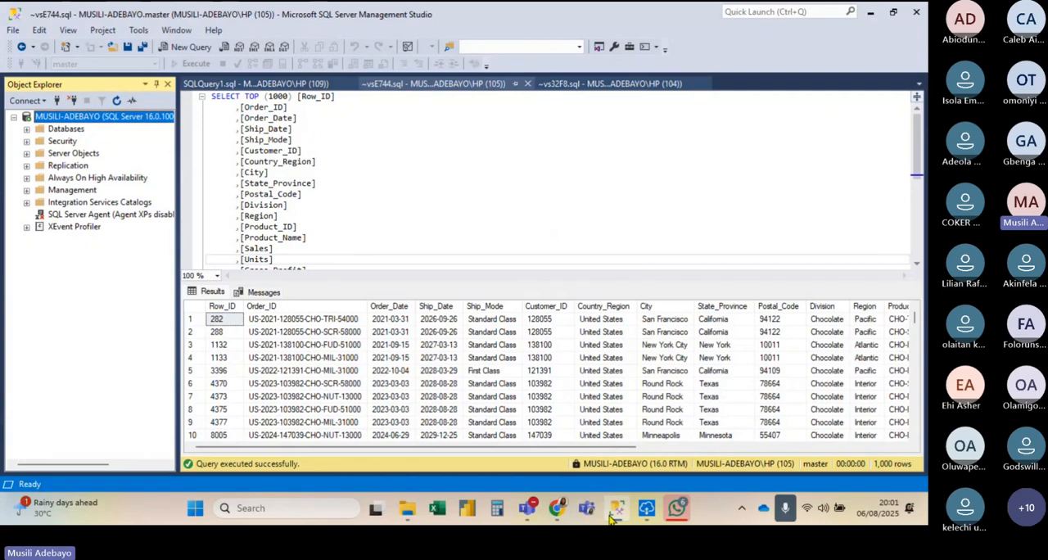
left_click(562, 509)
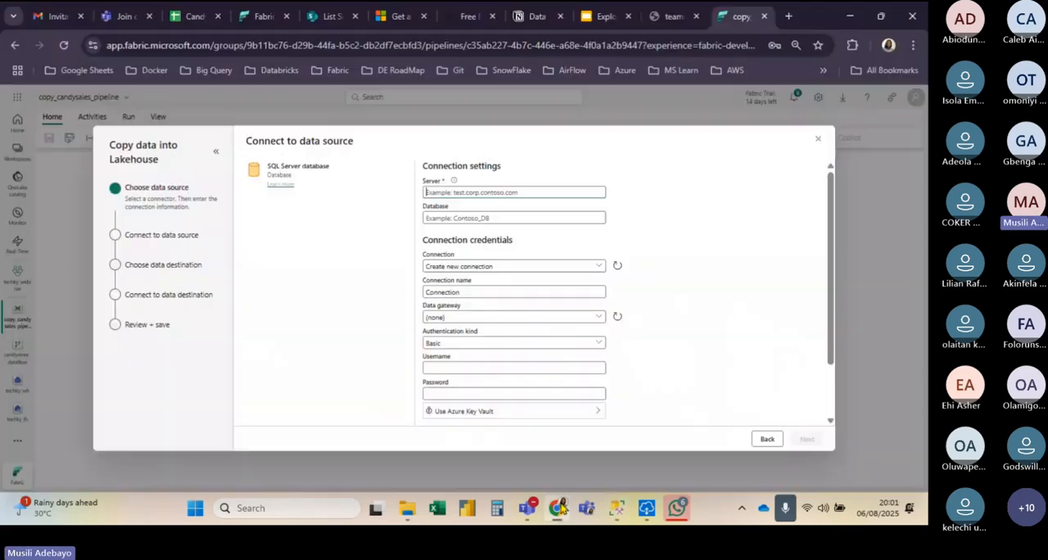
left_click(459, 190)
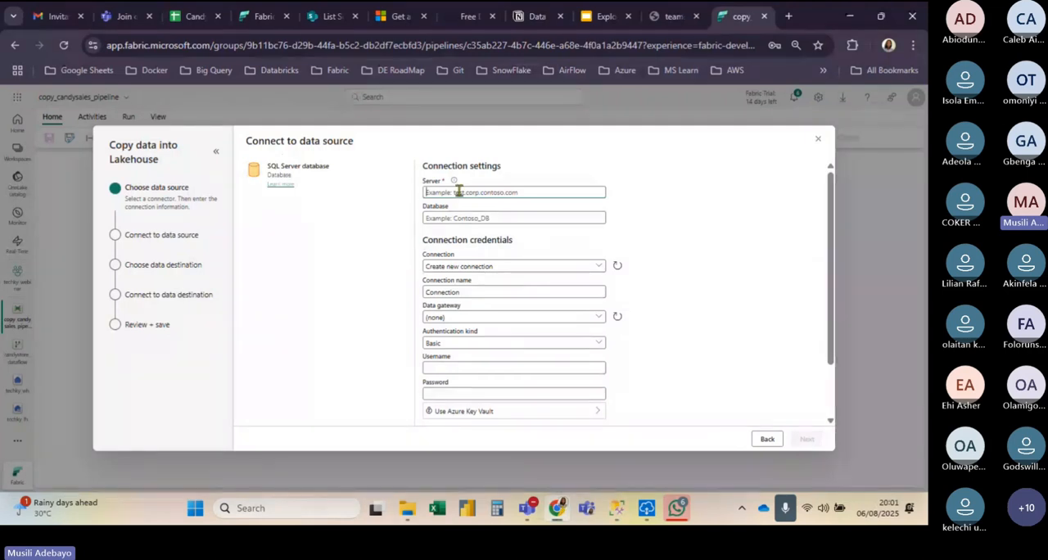
key("ctrl+v")
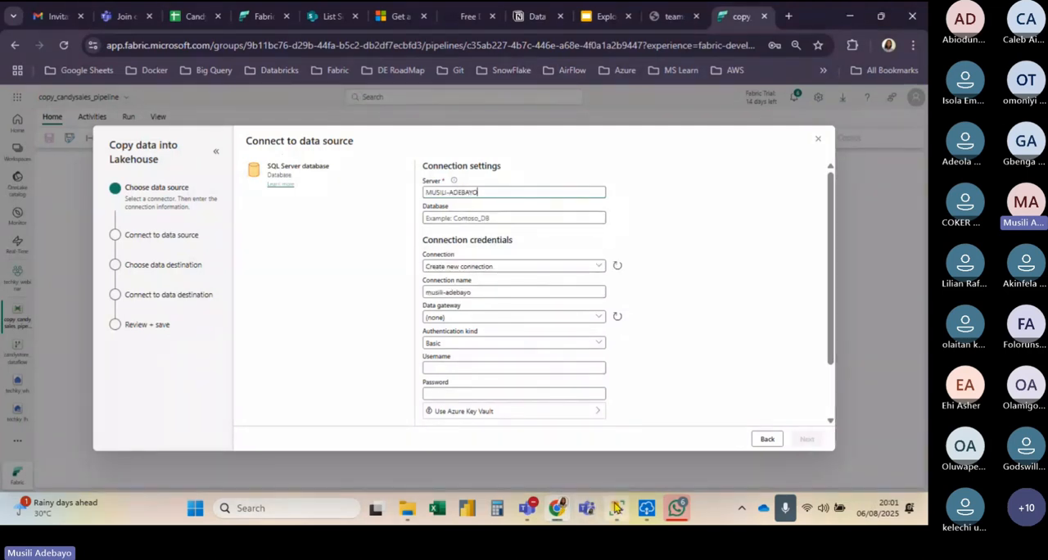
Step: Switch to SQL Server Management Studio and examine the us_candystore_db database and its tables
left_click(616, 507)
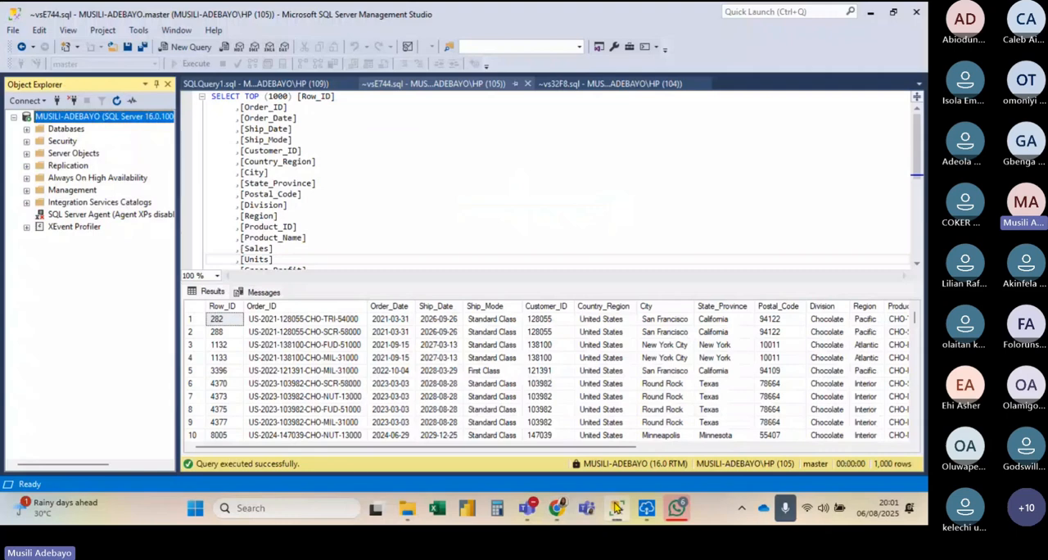
left_click(26, 130)
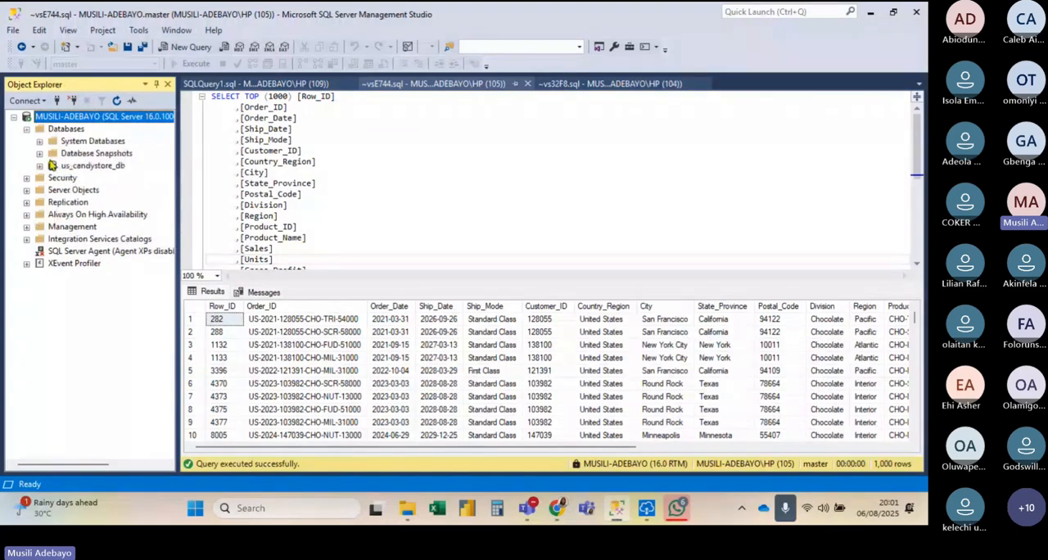
left_click(40, 166)
left_click(52, 190)
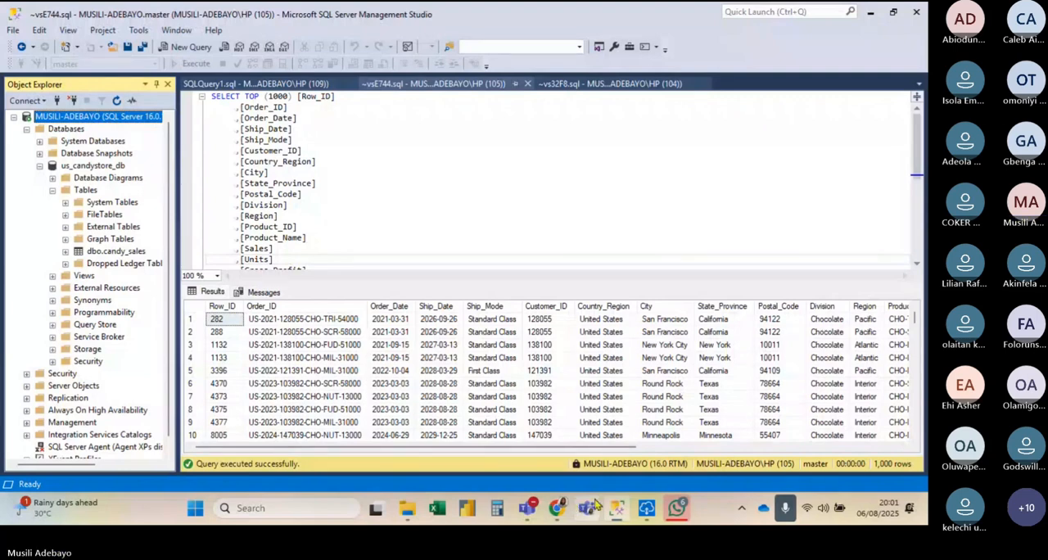
Step: Switch back to Fabric, set the source database to us_candystore_db and continue with the techkywebinar connection
left_click(564, 509)
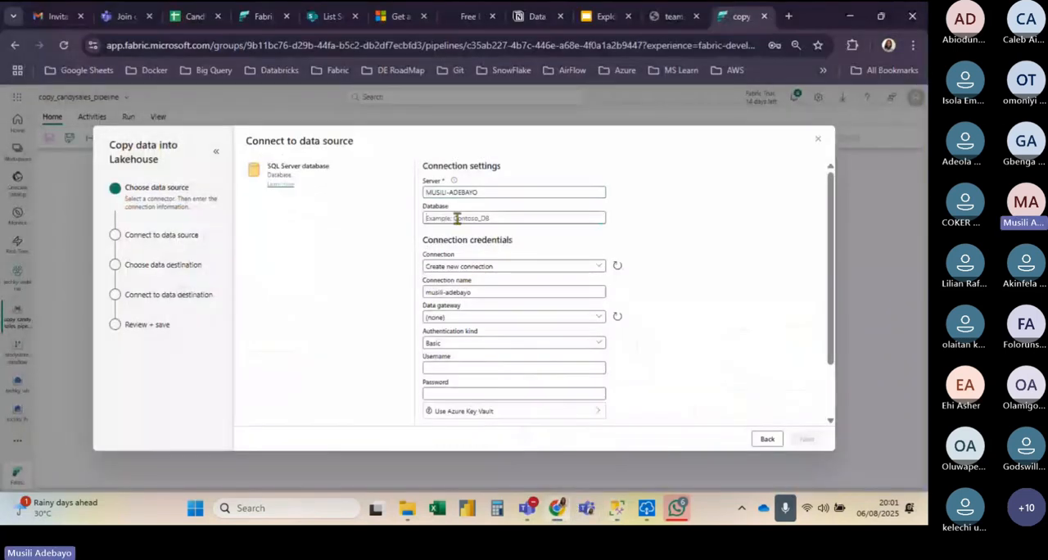
left_click(457, 218)
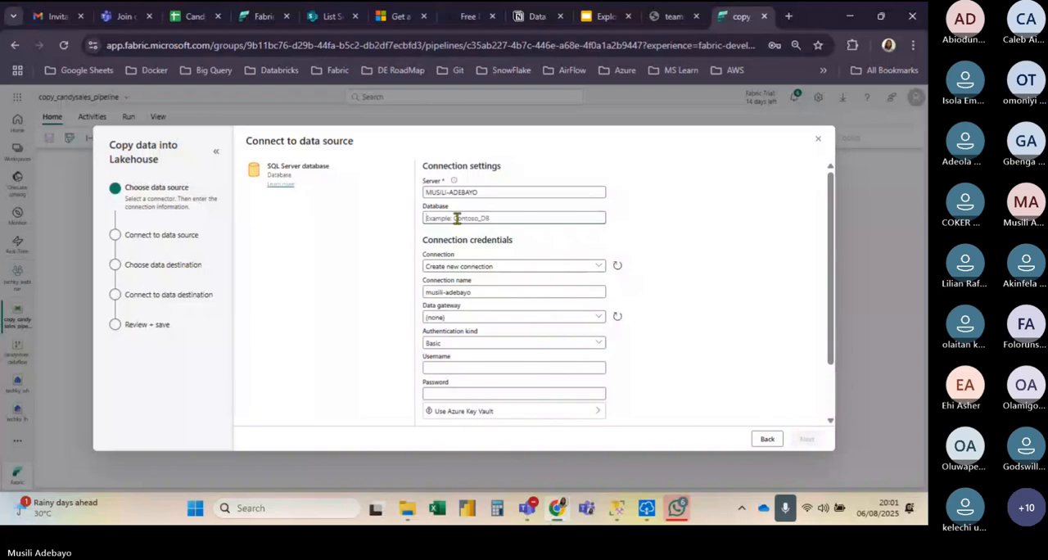
type("S")
key("BackSpace")
type("US")
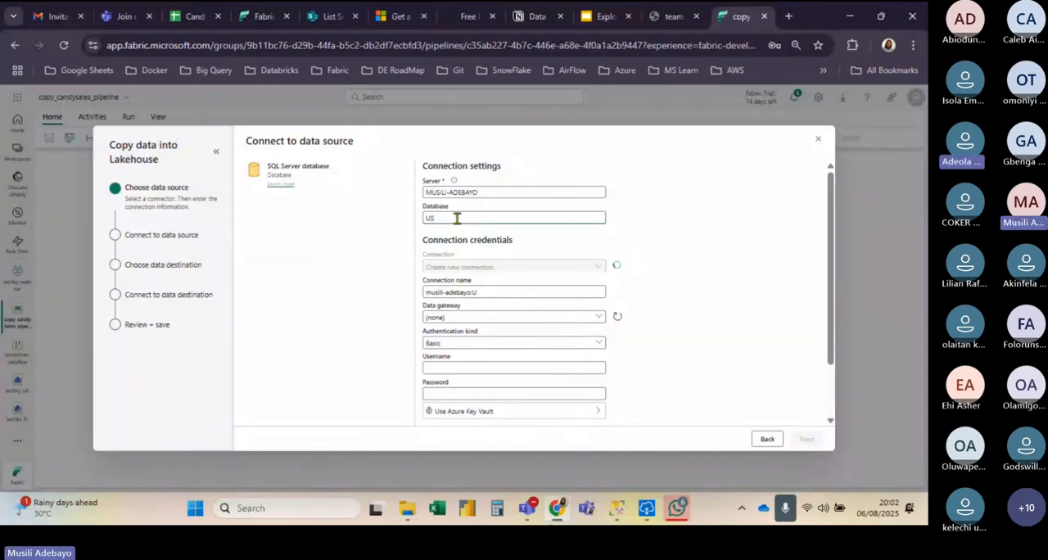
key("BackSpace")
key("BackSpace")
type("us")
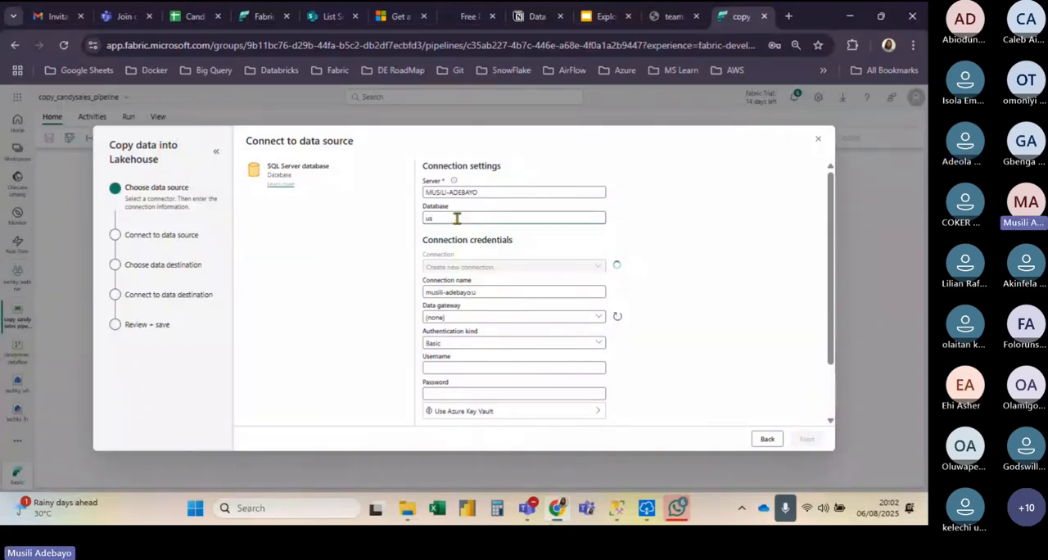
type("_candystore_d")
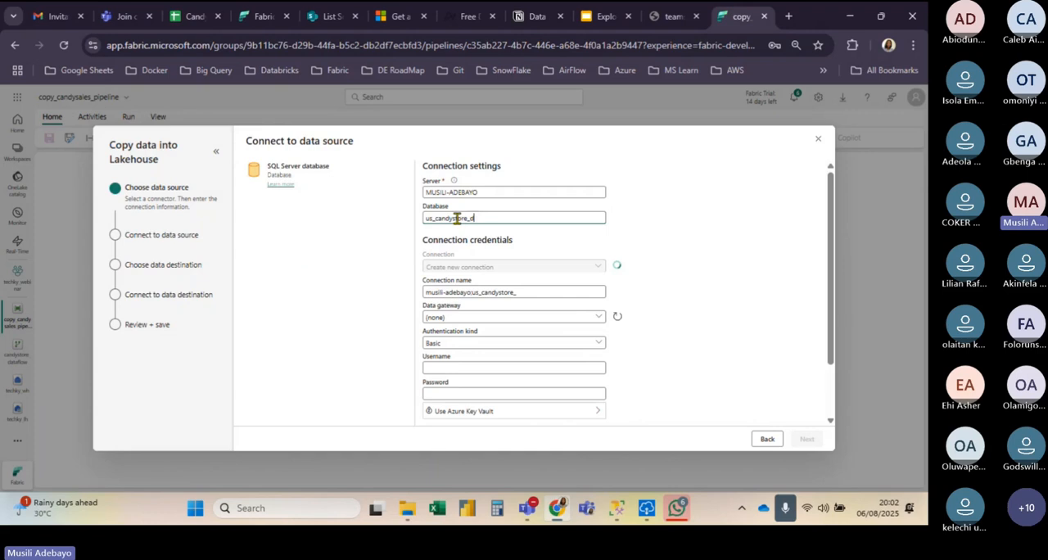
type("b")
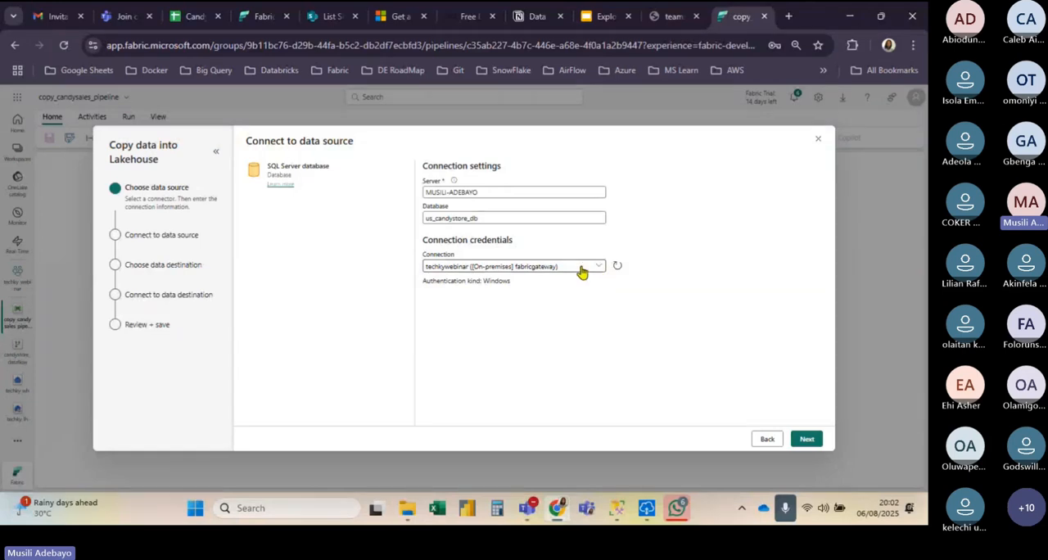
left_click(806, 439)
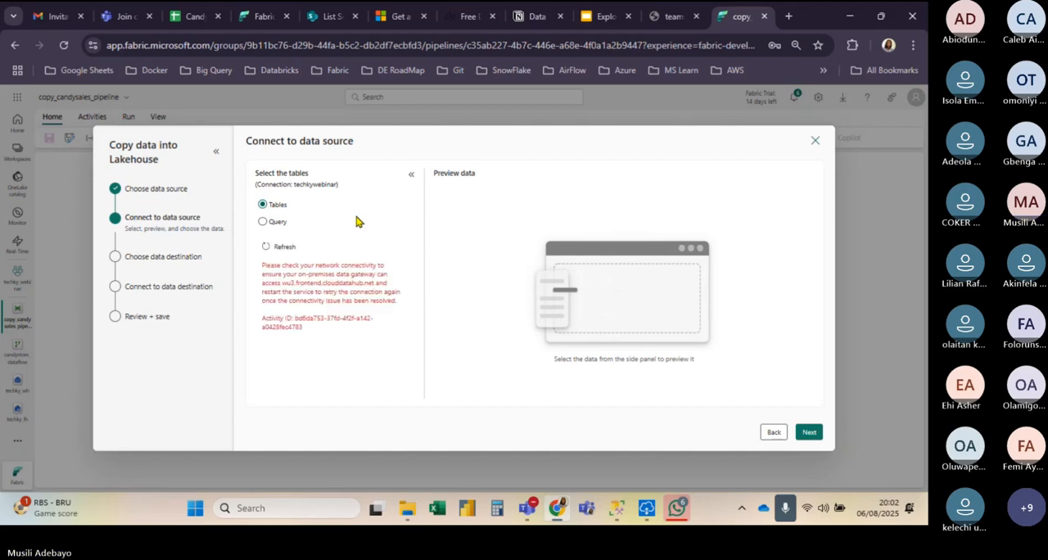
Step: Refresh the source table list and cancel the copy data assistant
left_click(268, 249)
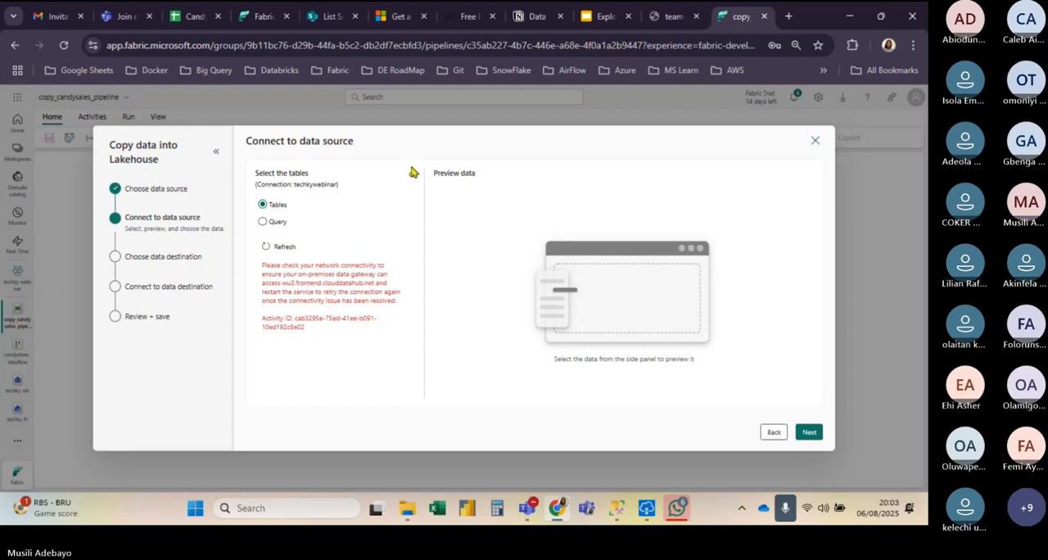
left_click(773, 434)
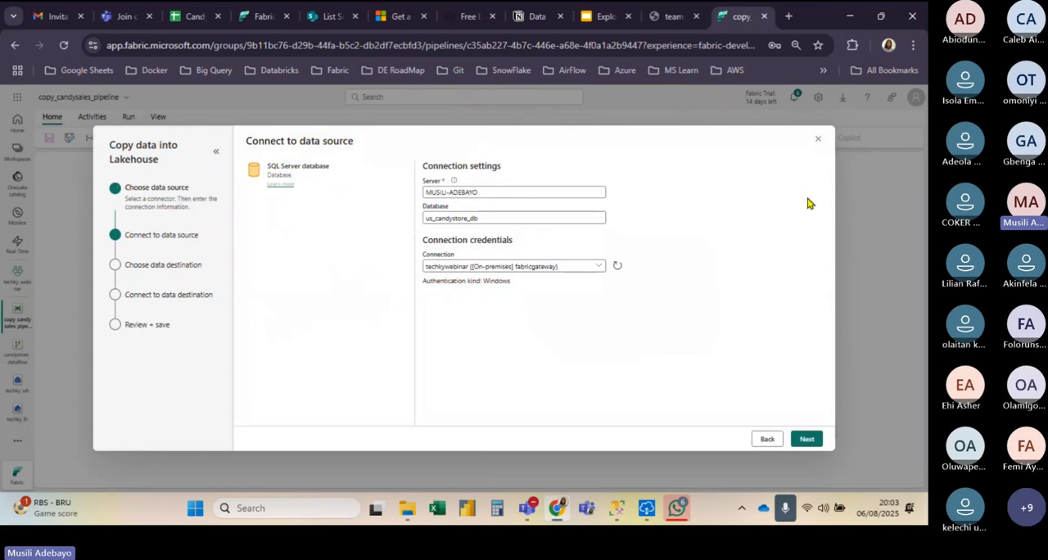
left_click(817, 141)
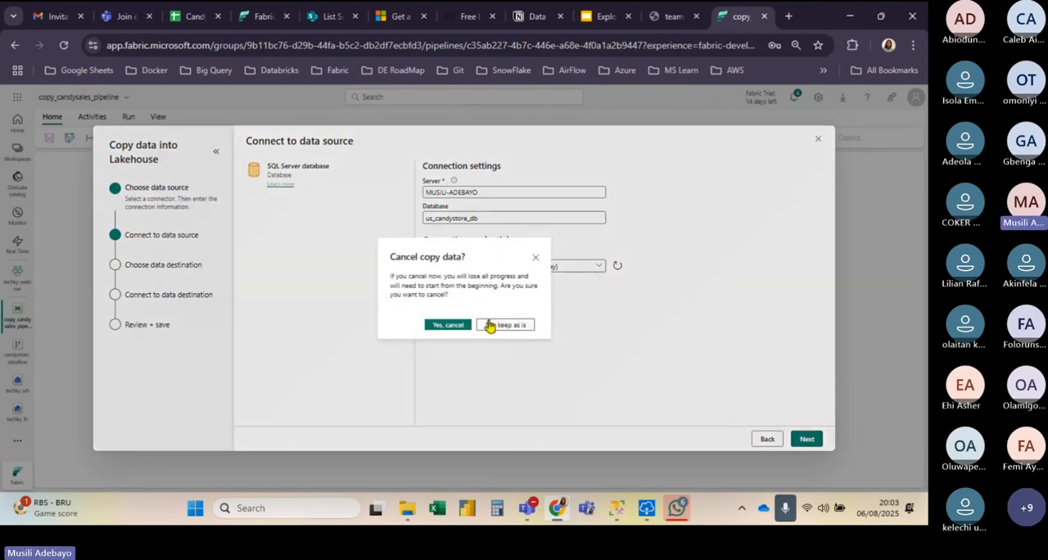
left_click(448, 325)
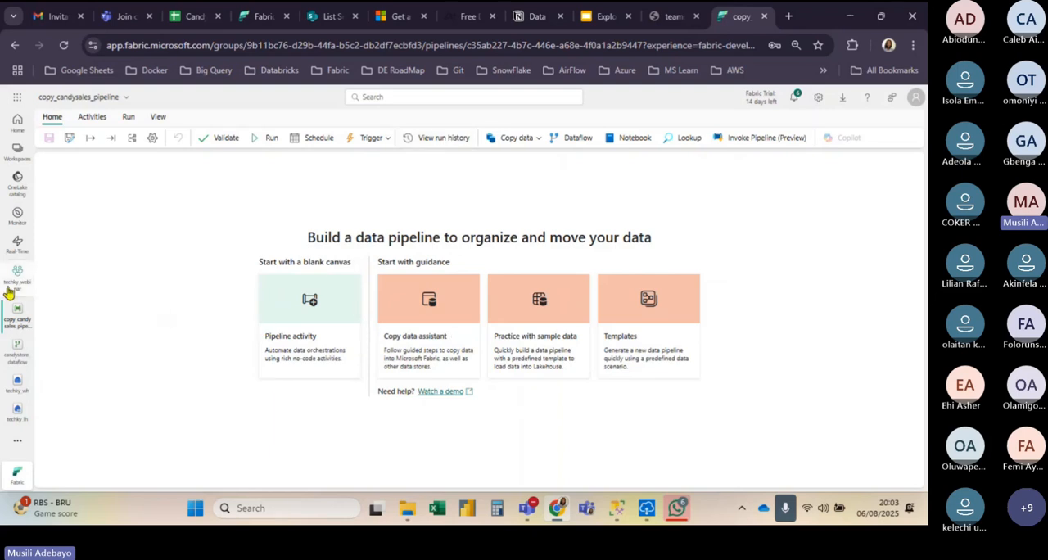
Step: Check the on-premises data gateway's status and the status of the techkywebinar SQL Server connection in Fabric's connection and gateway settings
left_click(646, 508)
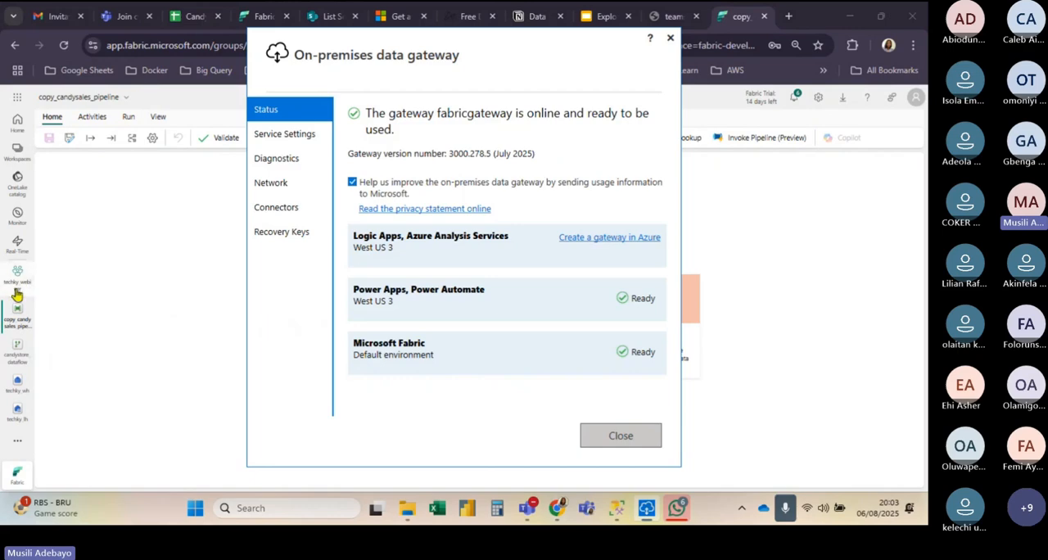
left_click(16, 287)
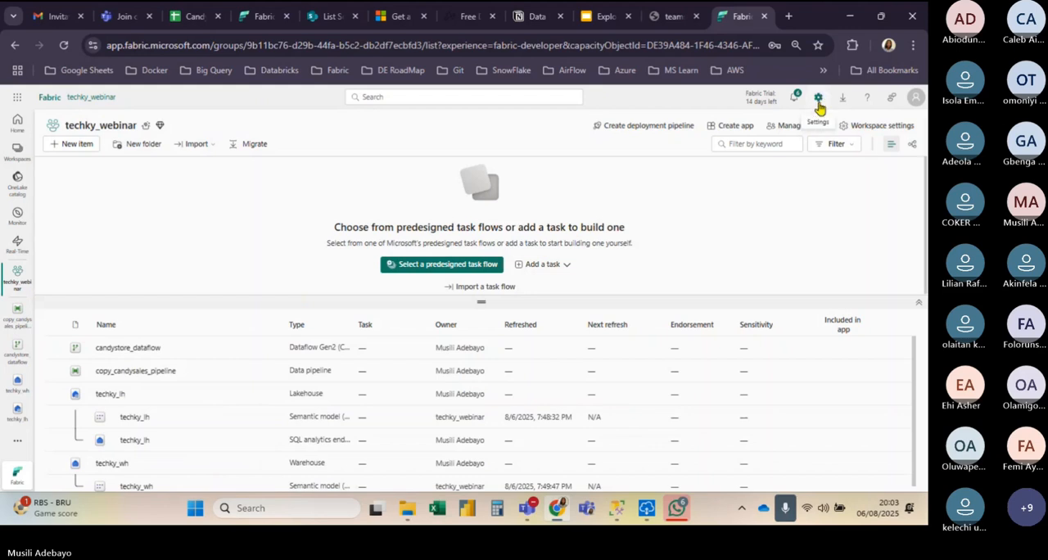
left_click(817, 100)
left_click(838, 269)
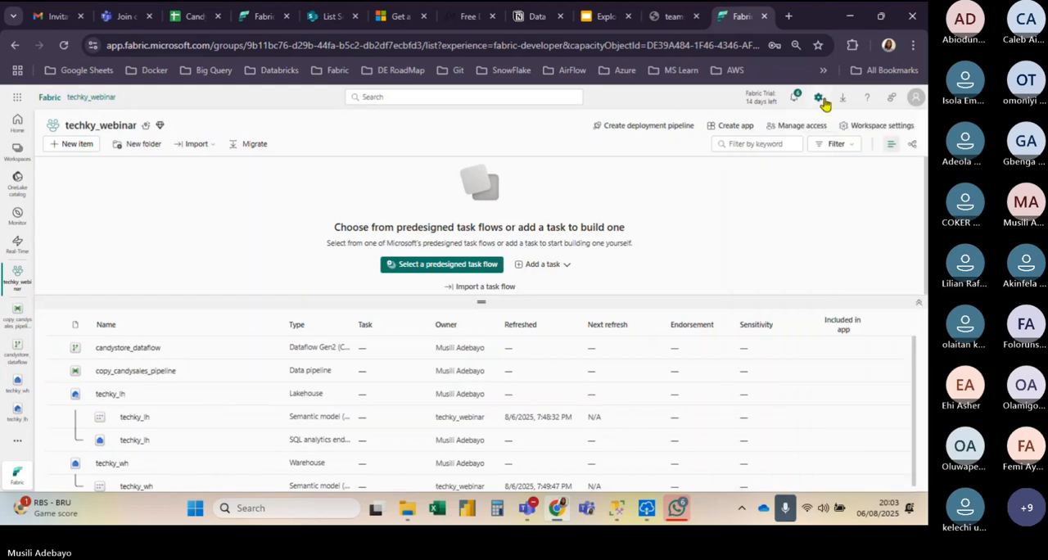
left_click(821, 100)
left_click(822, 330)
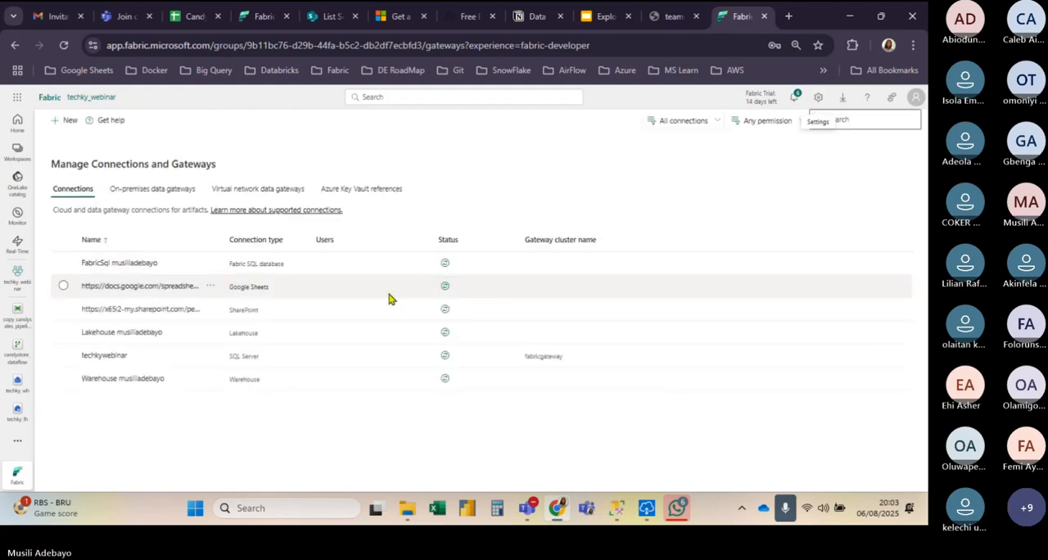
left_click(445, 354)
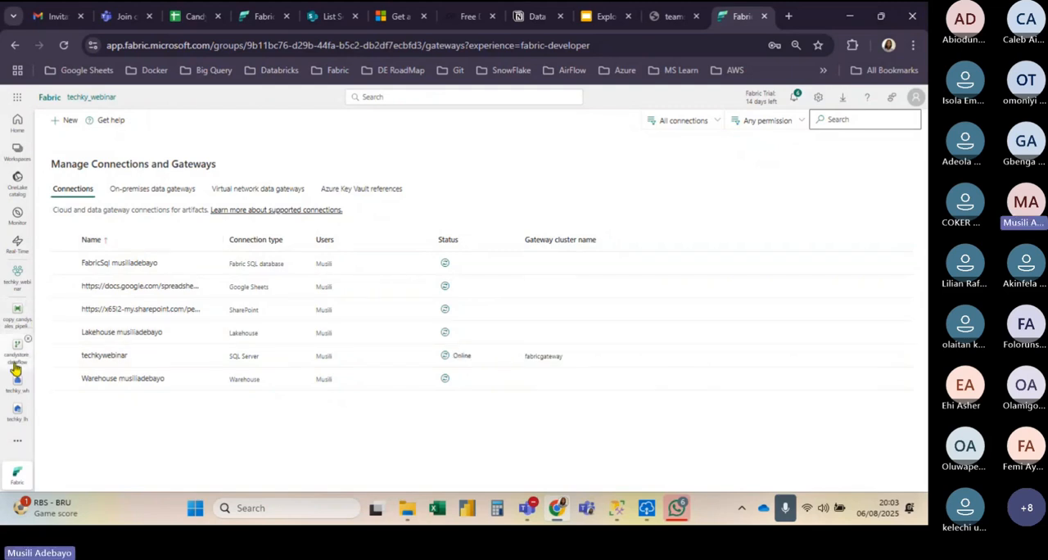
Step: Reopen copy_candysales_pipeline and add a Copy data activity to its canvas
left_click(7, 321)
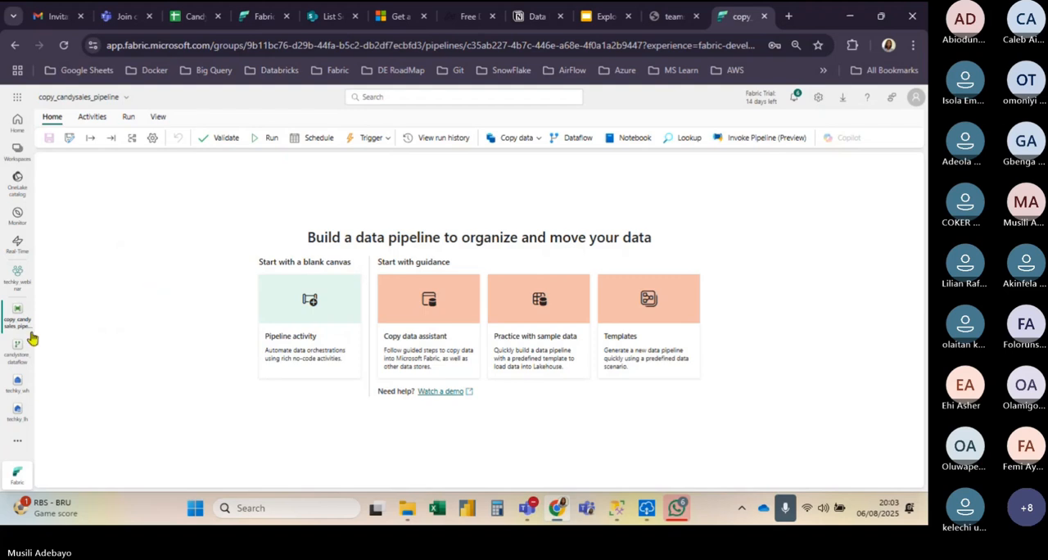
left_click(7, 358)
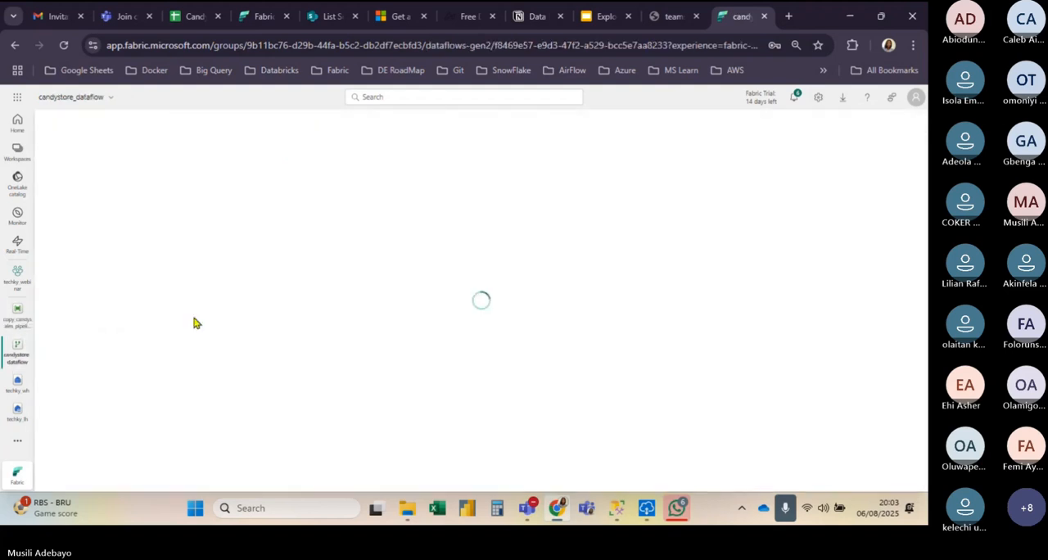
left_click(15, 326)
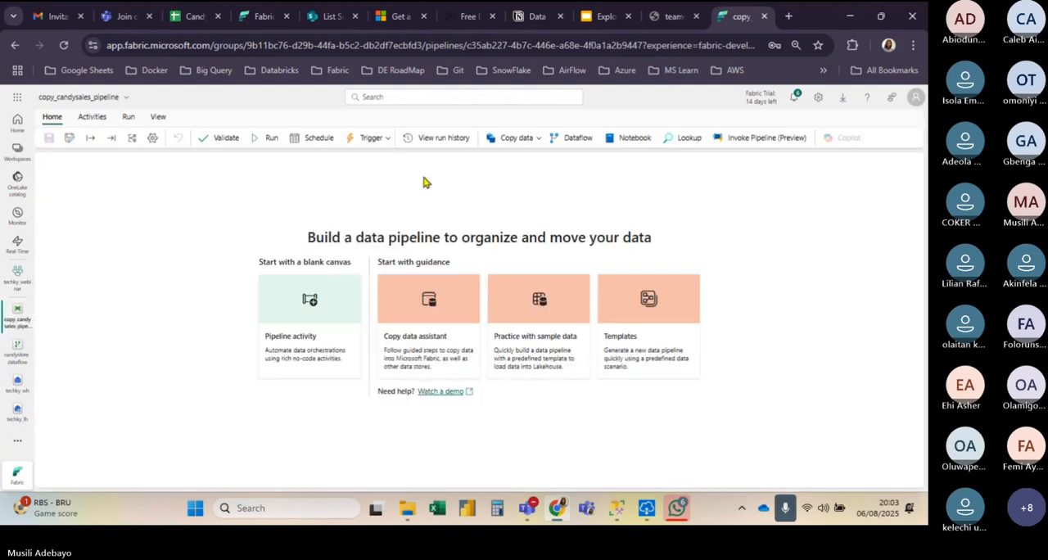
left_click(530, 141)
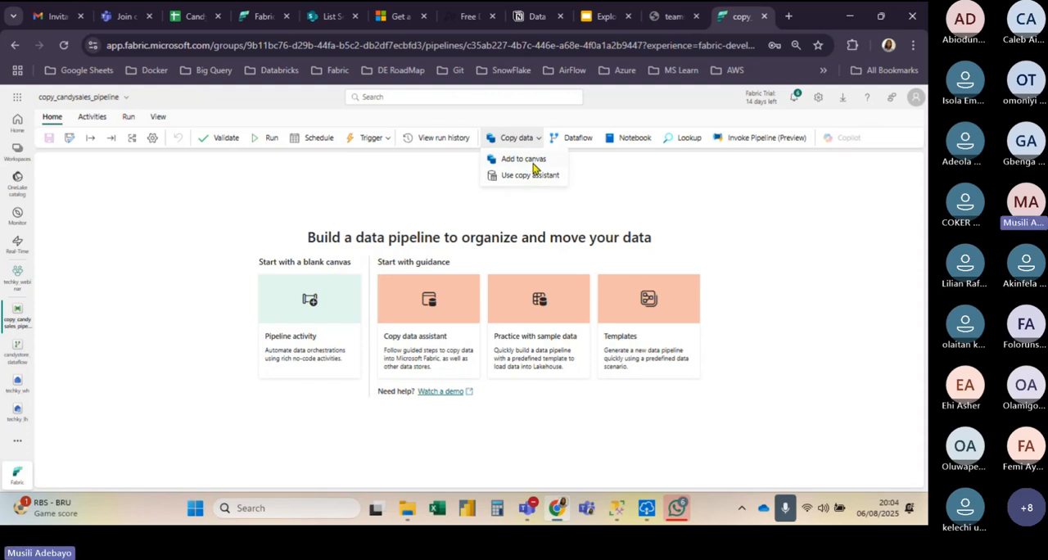
left_click(533, 163)
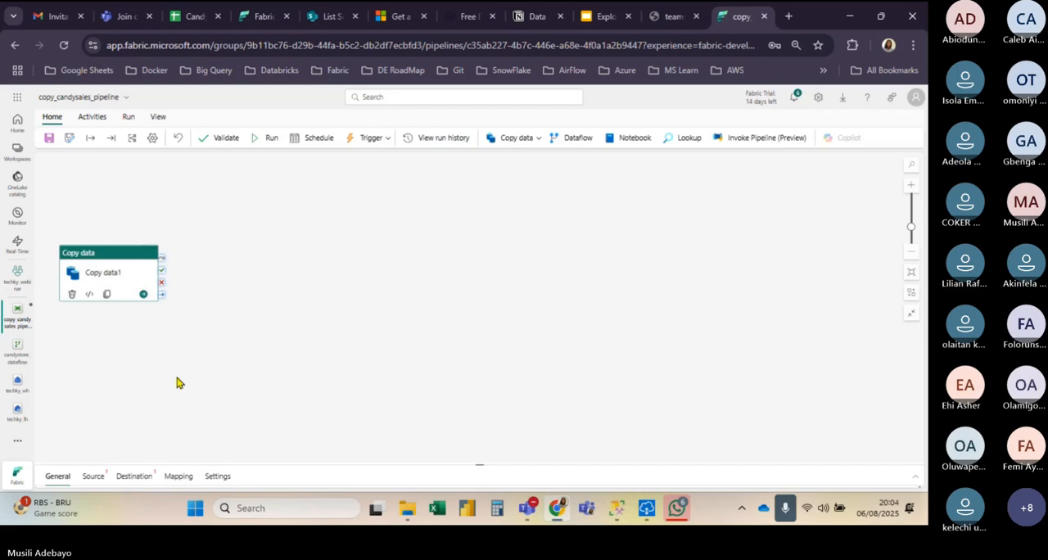
Step: Rename the Copy data activity as copy_data in its general settings
left_click_drag(480, 465, 369, 309)
left_click(210, 347)
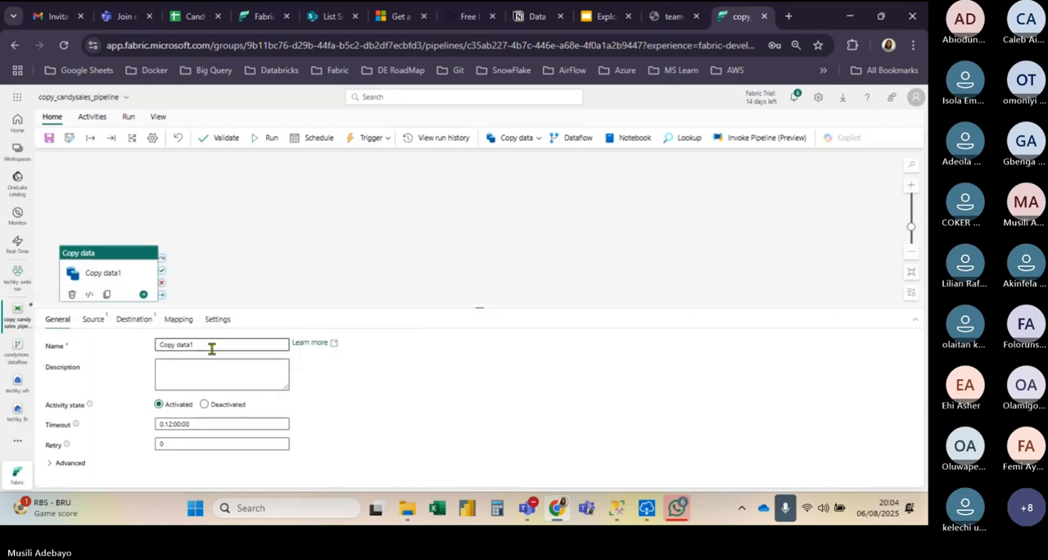
key("BackSpace")
key("BackSpace")
key("BackSpace")
key("BackSpace")
key("BackSpace")
key("BackSpace")
key("BackSpace")
key("BackSpace")
key("BackSpace")
key("BackSpace")
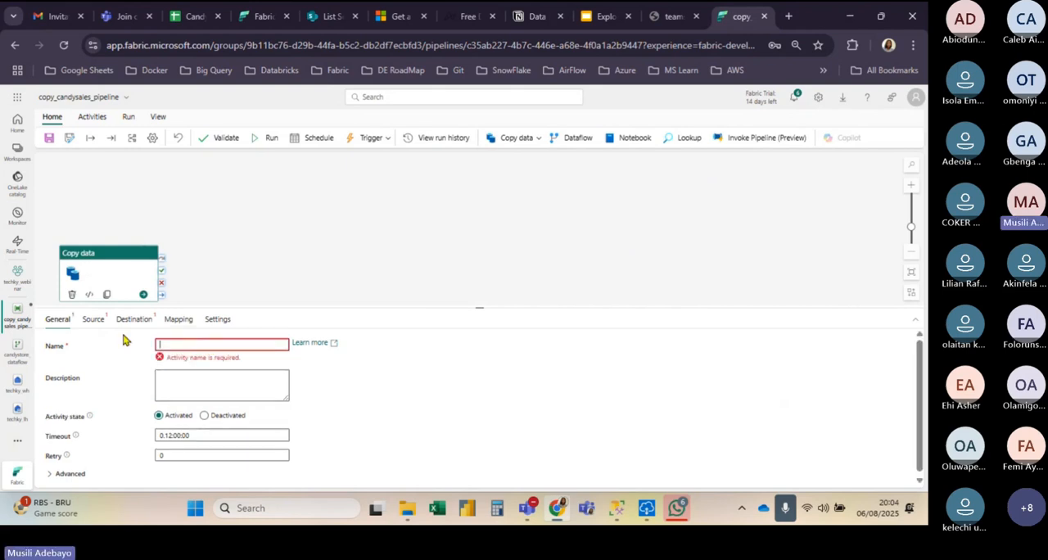
type("co")
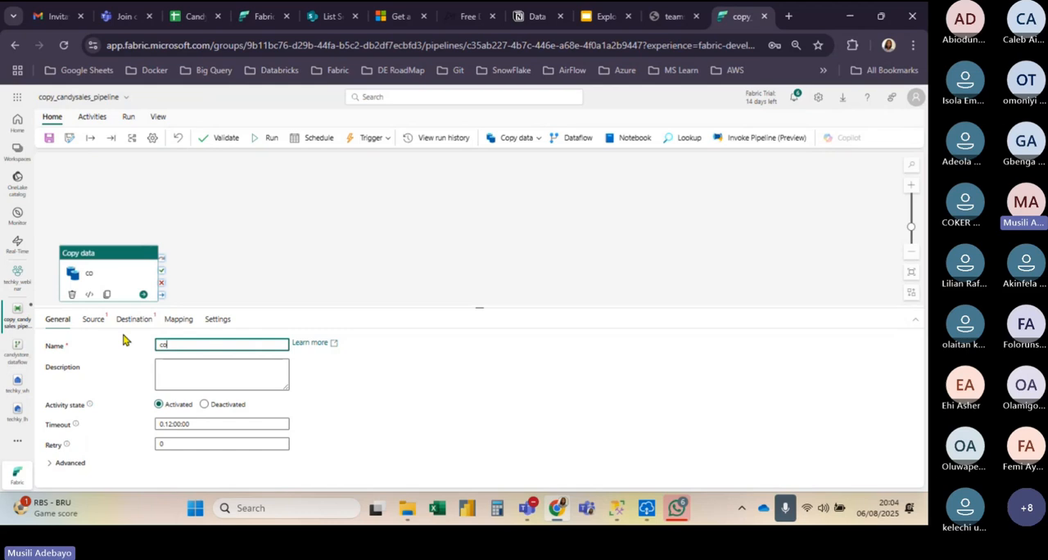
type("py date")
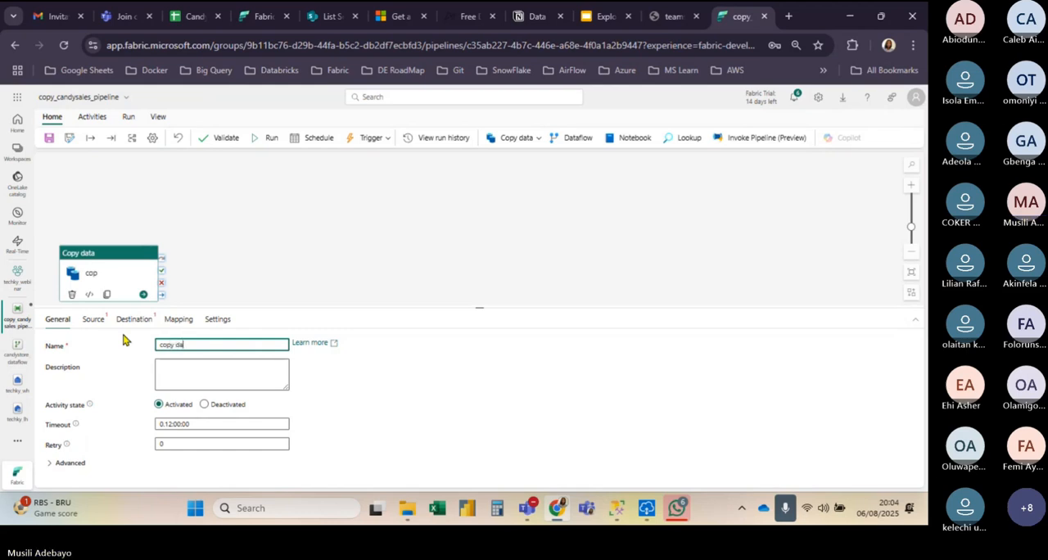
key("BackSpace")
key("BackSpace")
key("BackSpace")
key("BackSpace")
key("BackSpace")
type("_date")
key("BackSpace")
type("a")
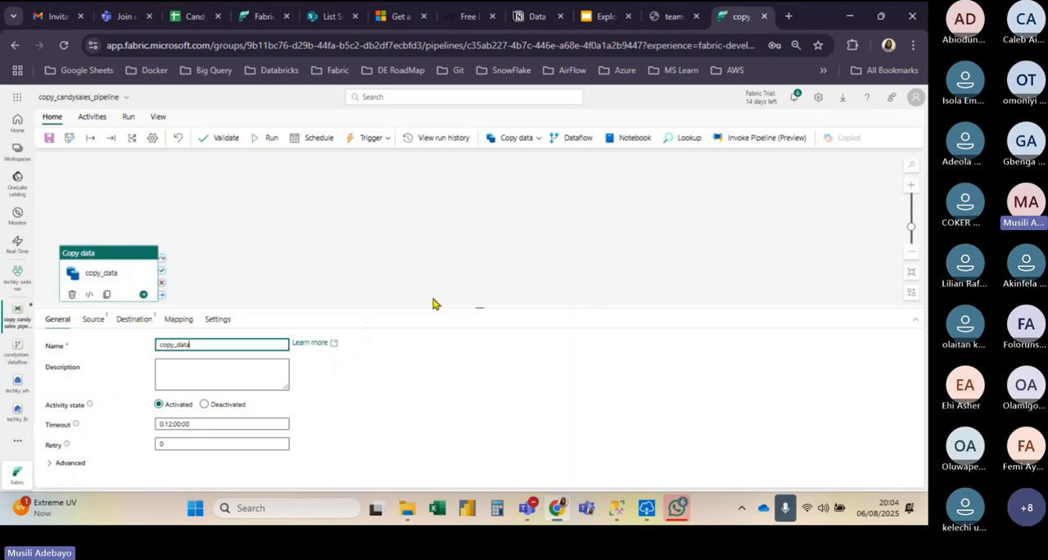
left_click(234, 184)
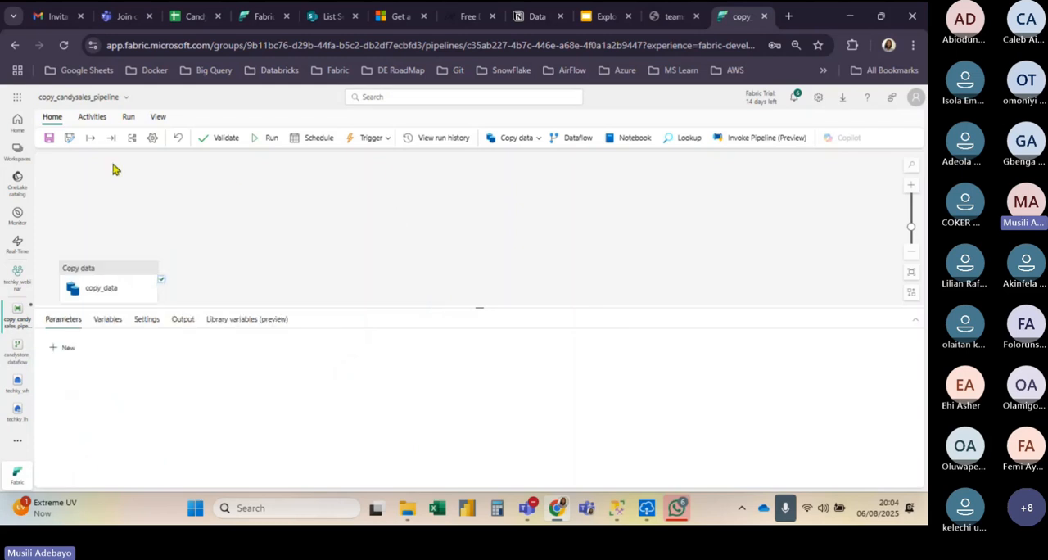
Step: Delete copy_candysales_pipeline from the techky_webinar workspace and reload the workspace page
left_click(14, 283)
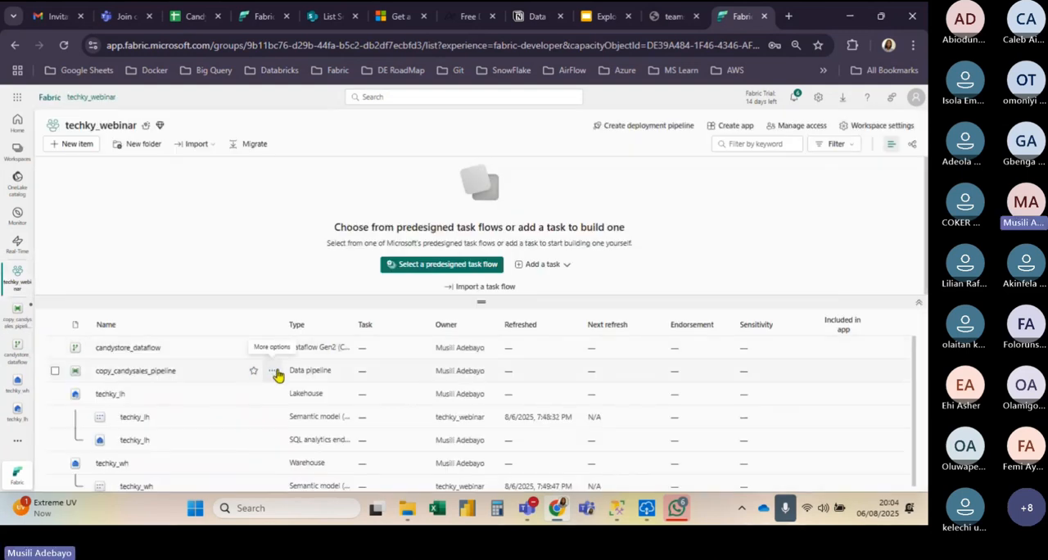
left_click(272, 372)
left_click(309, 414)
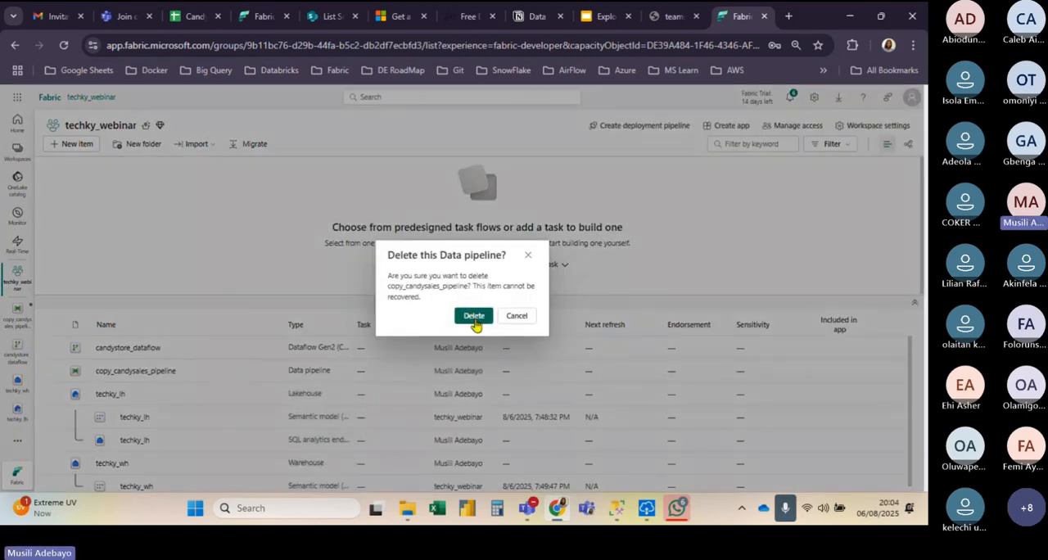
left_click(473, 316)
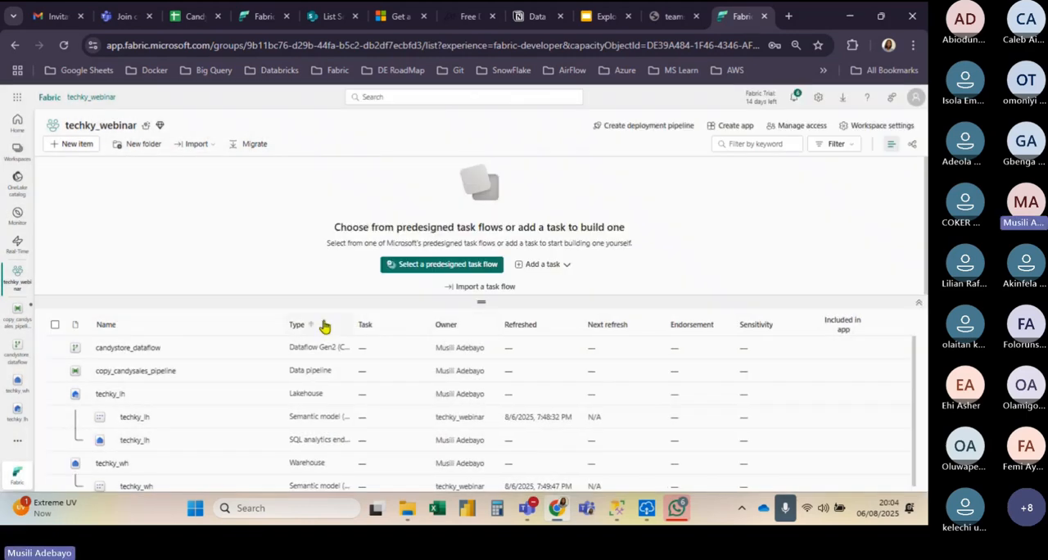
left_click(62, 50)
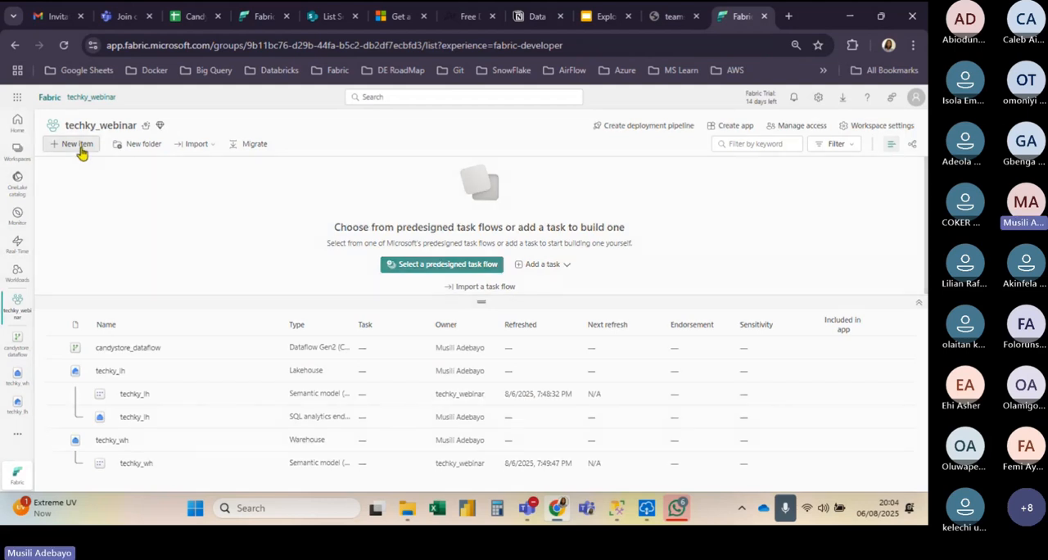
Step: Open the techky_lh lakehouse and start a new data pipeline for loading data into it
left_click(78, 146)
left_click(104, 202)
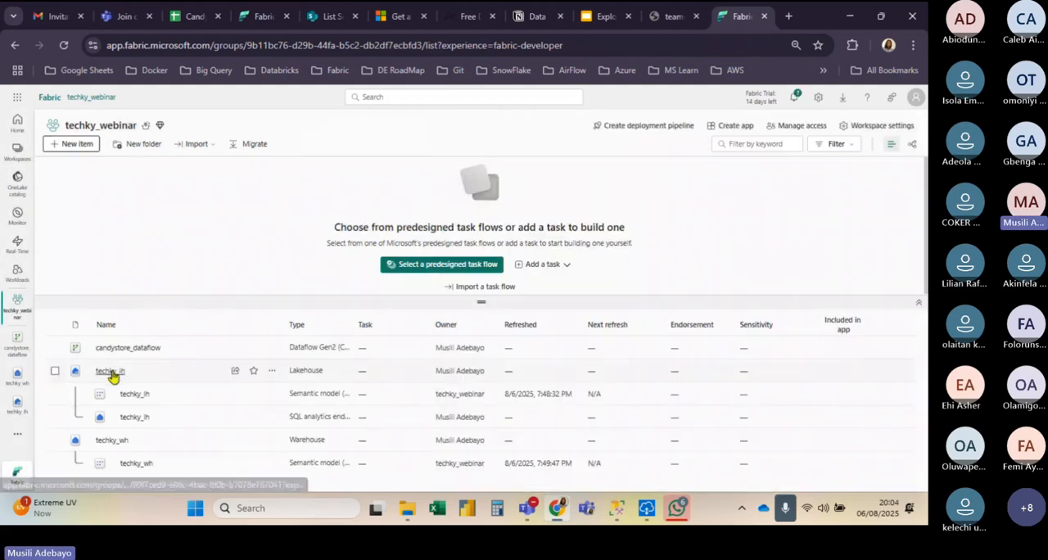
left_click(110, 372)
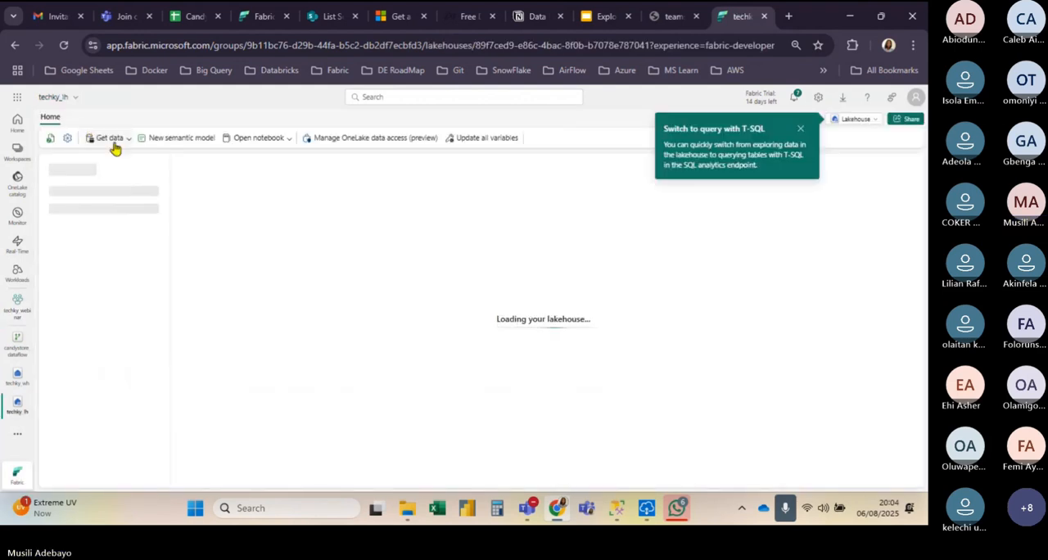
left_click(110, 138)
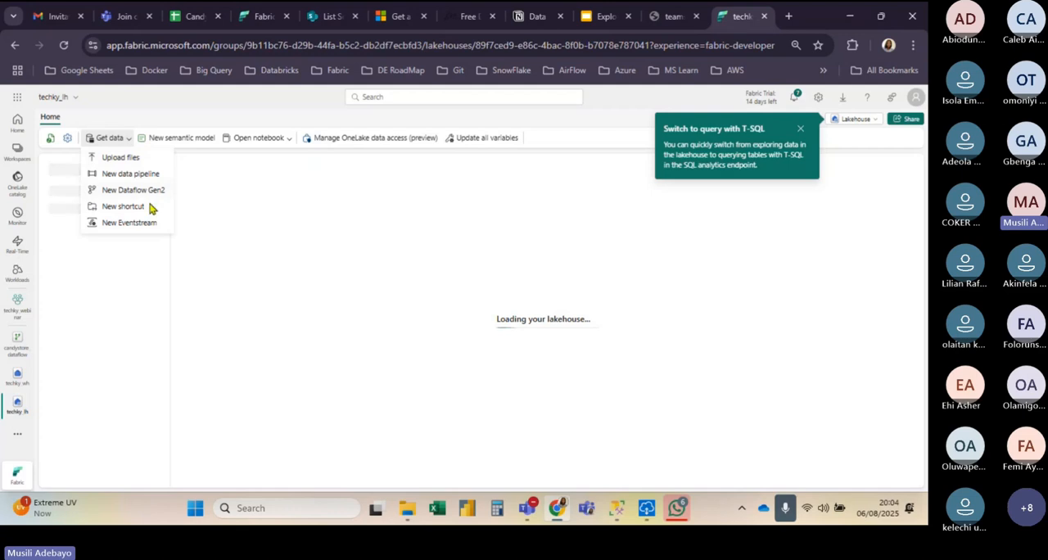
left_click(145, 173)
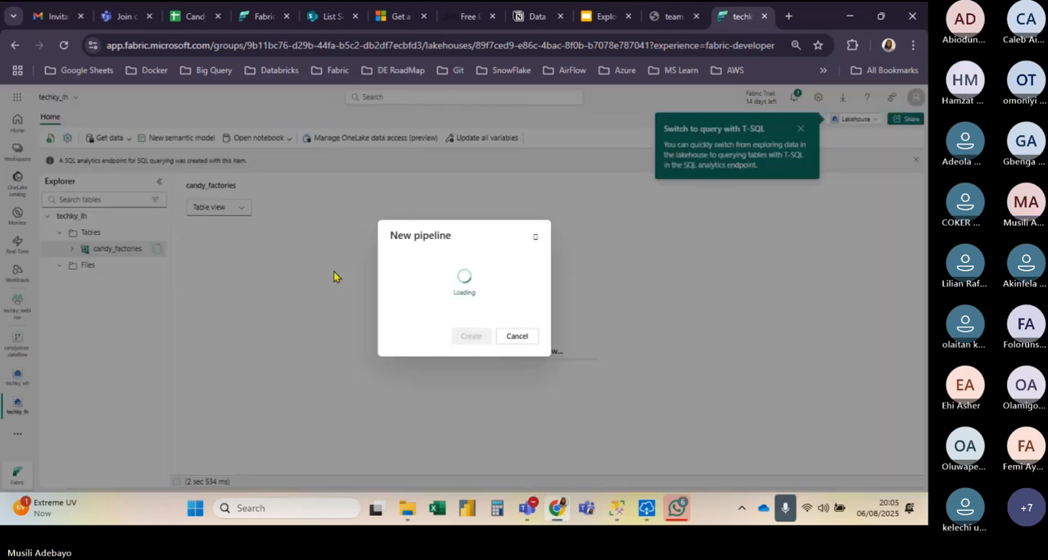
Step: Create the pipeline as candystore_pipeline and choose SQL Server database as the source for its lakehouse copy
key("BackSpace")
key("BackSpace")
key("BackSpace")
key("BackSpace")
key("BackSpace")
key("BackSpace")
key("BackSpace")
key("BackSpace")
key("BackSpace")
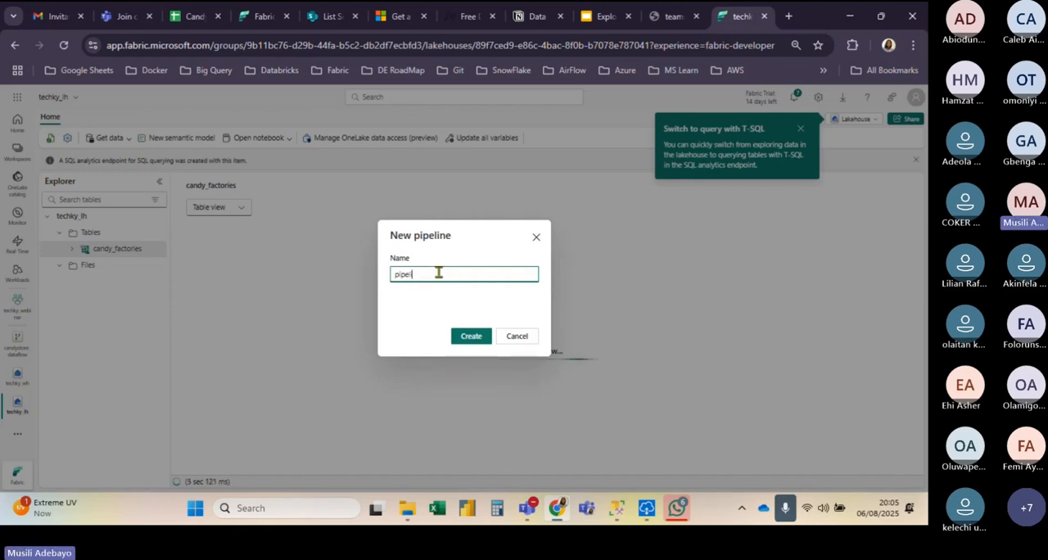
type("c")
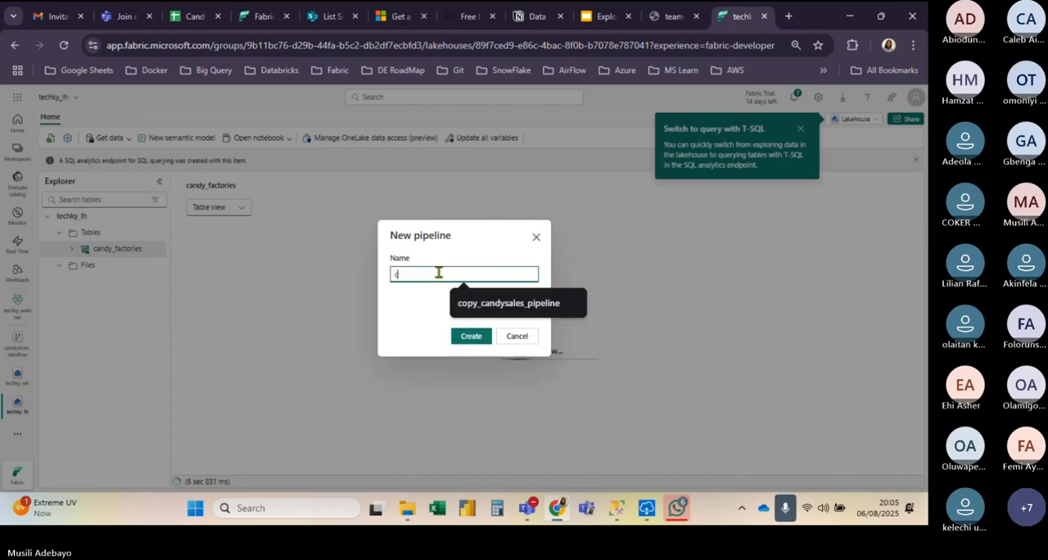
type("andystor")
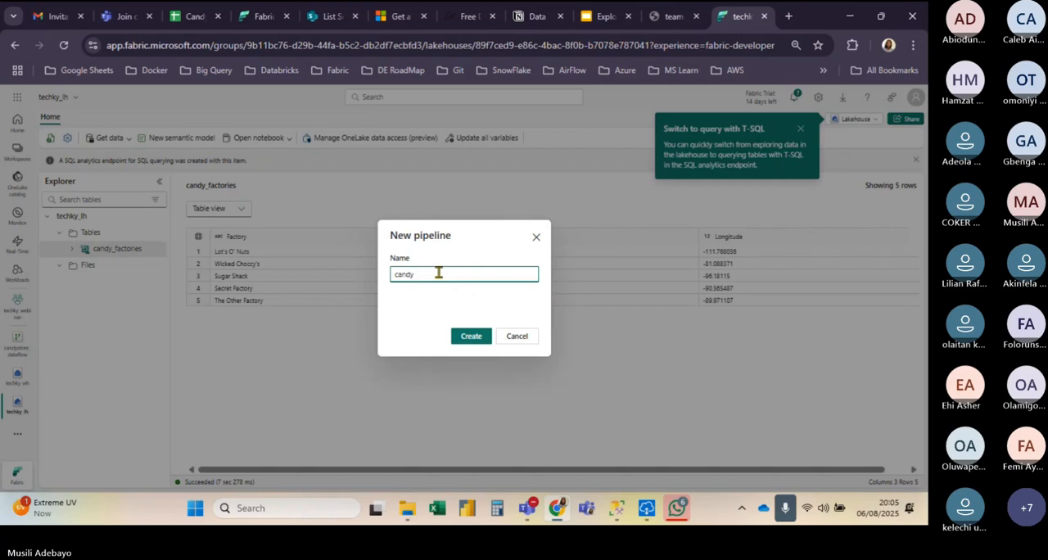
type("e_pipeline")
left_click(464, 337)
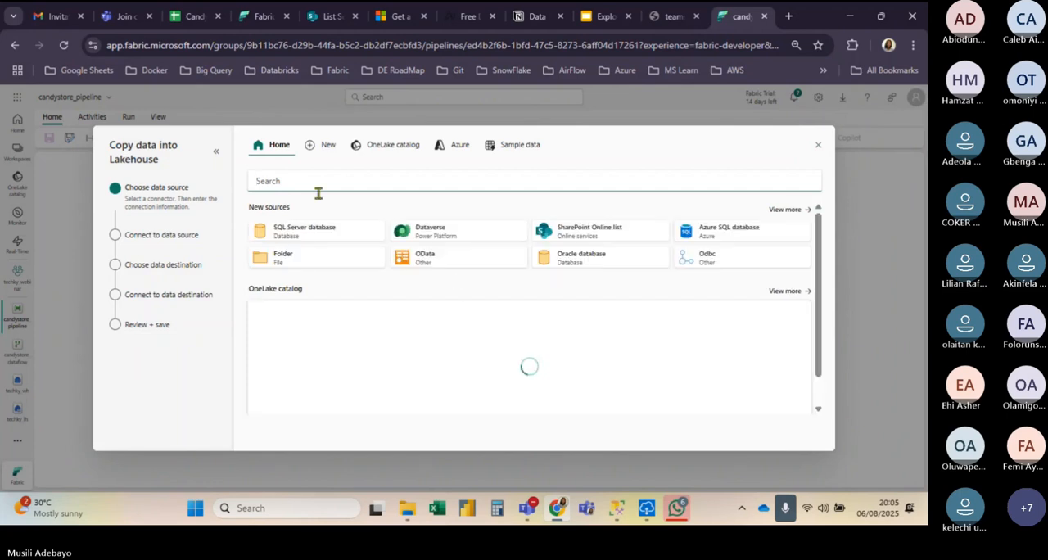
left_click(316, 235)
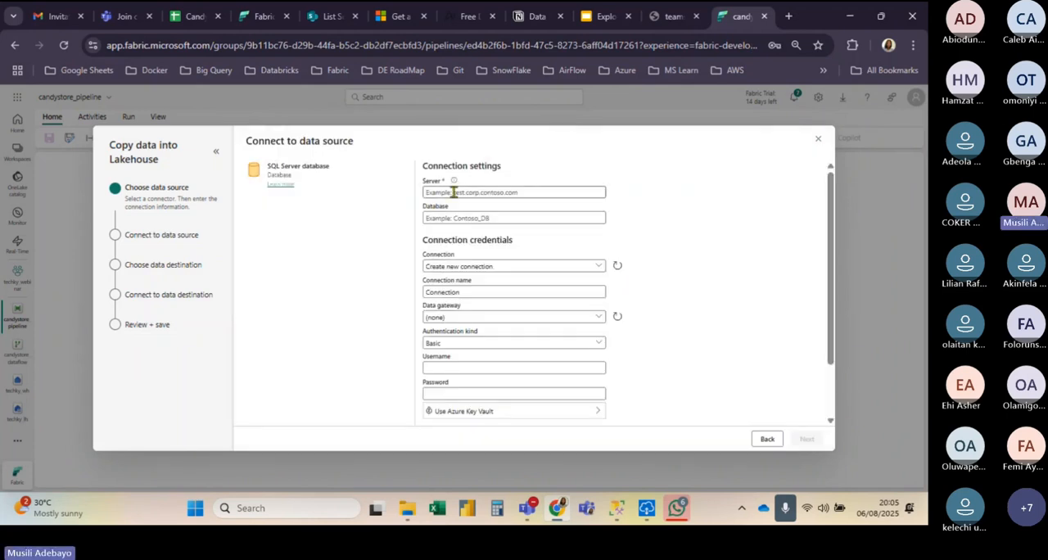
Step: Switch to SQL Server Management Studio and look up the server name in the Database Engine connection dialog
left_click(619, 509)
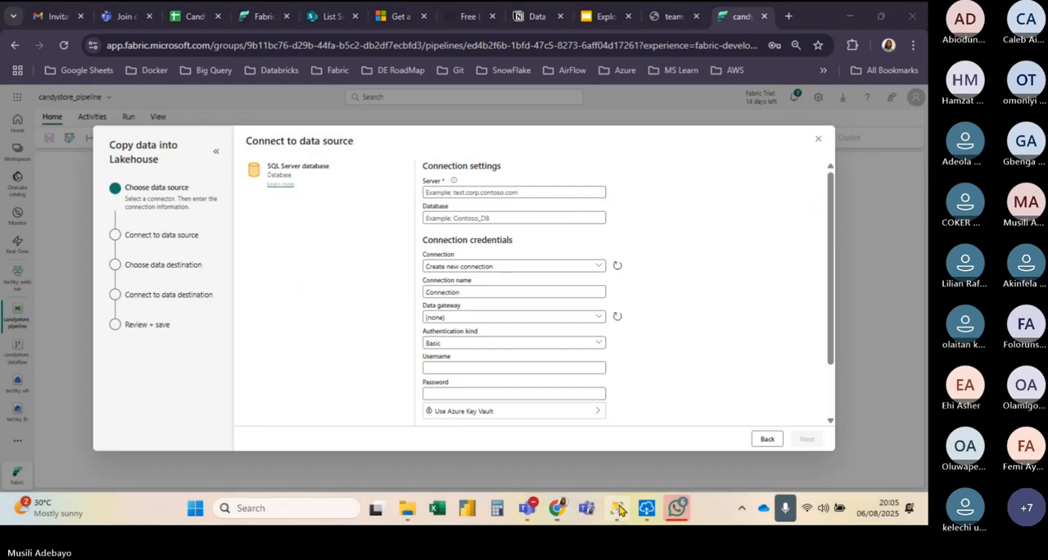
left_click(619, 510)
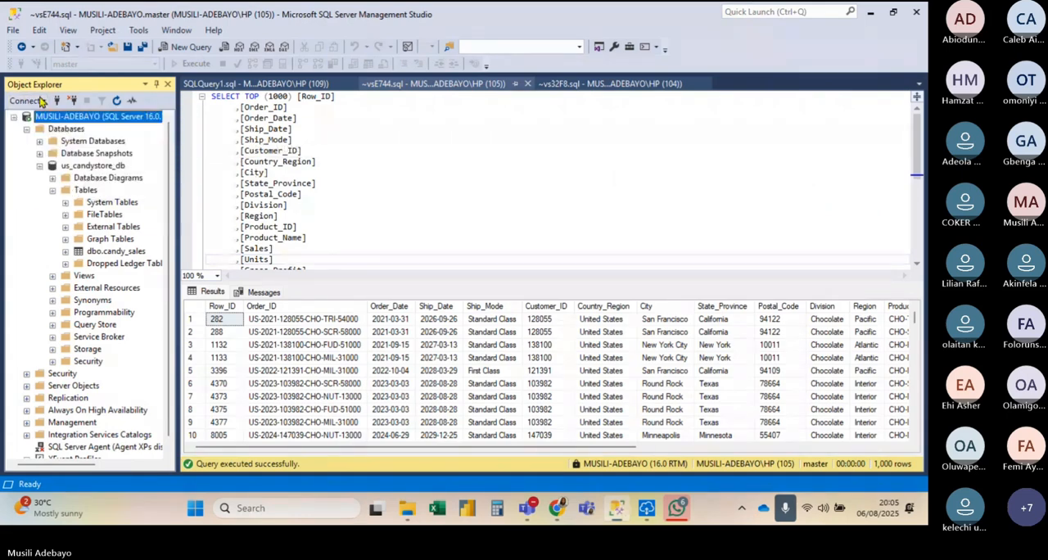
left_click(41, 101)
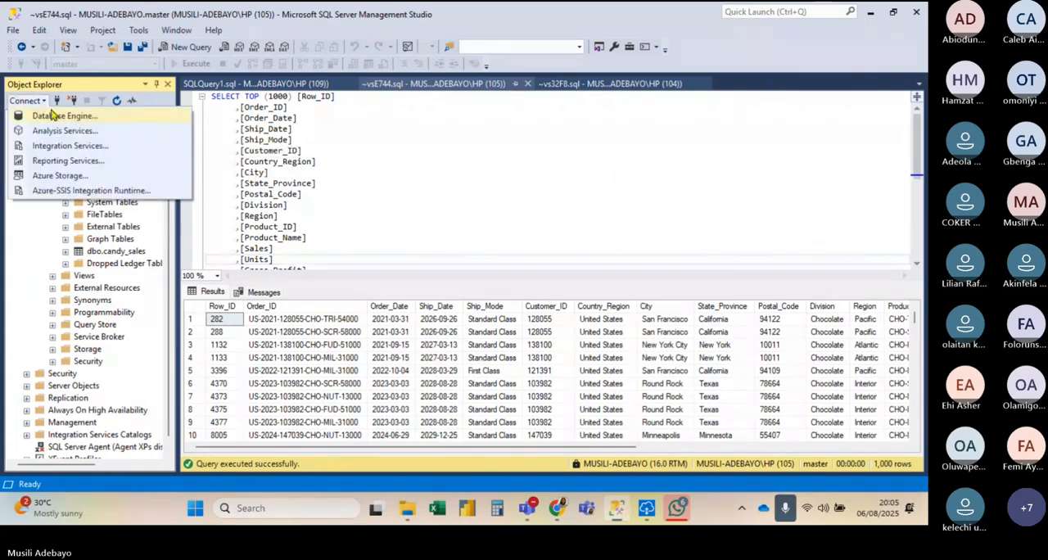
left_click(51, 115)
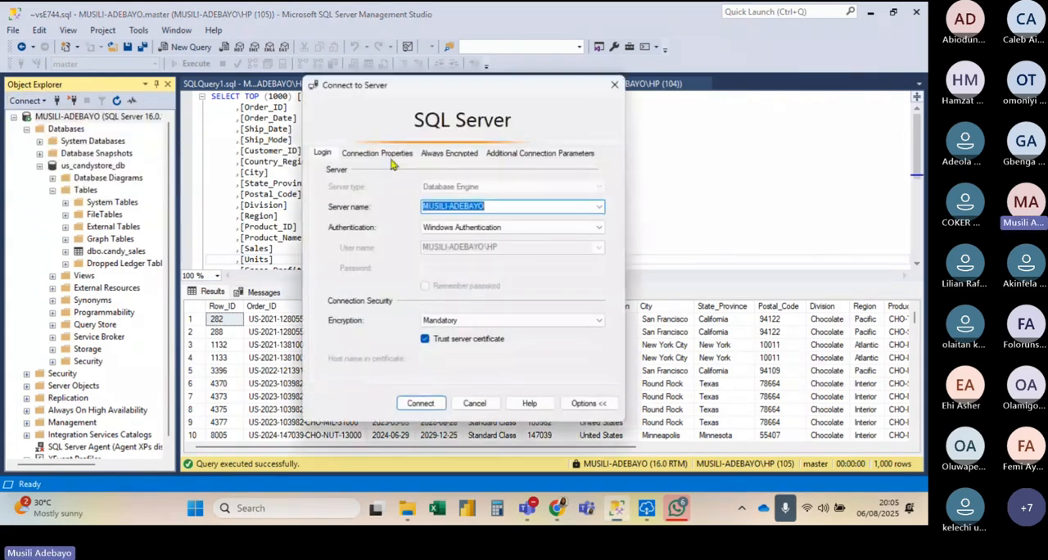
left_click(492, 206)
key("Return")
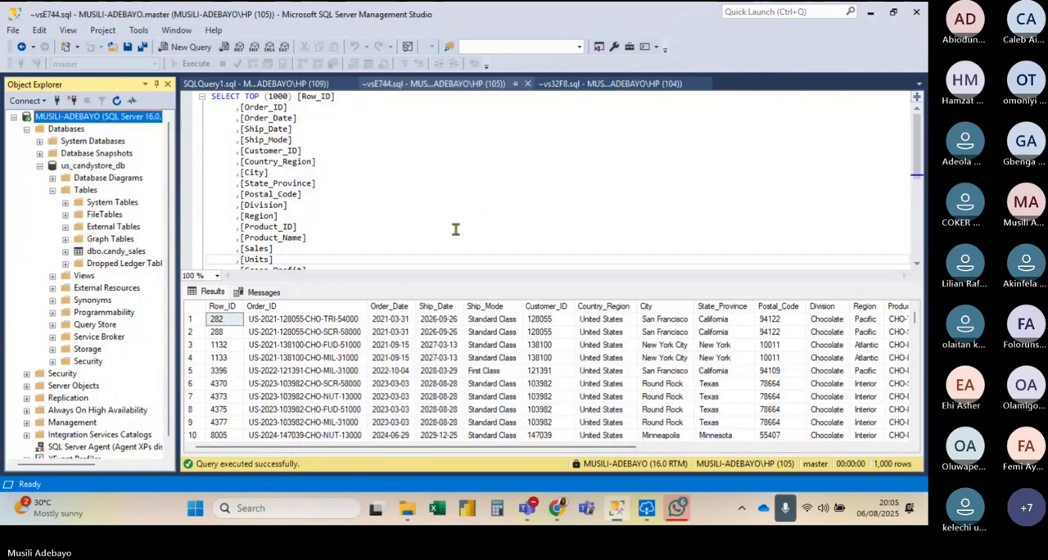
Step: Copy the server name from a new Database Engine connection, connect, and expand the server's object tree
left_click(13, 117)
left_click(27, 100)
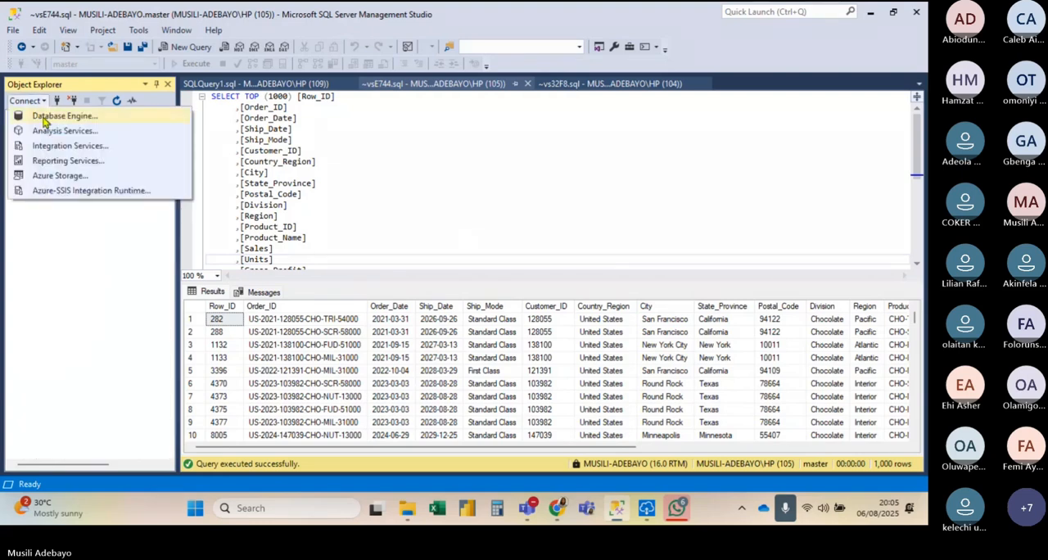
left_click(44, 117)
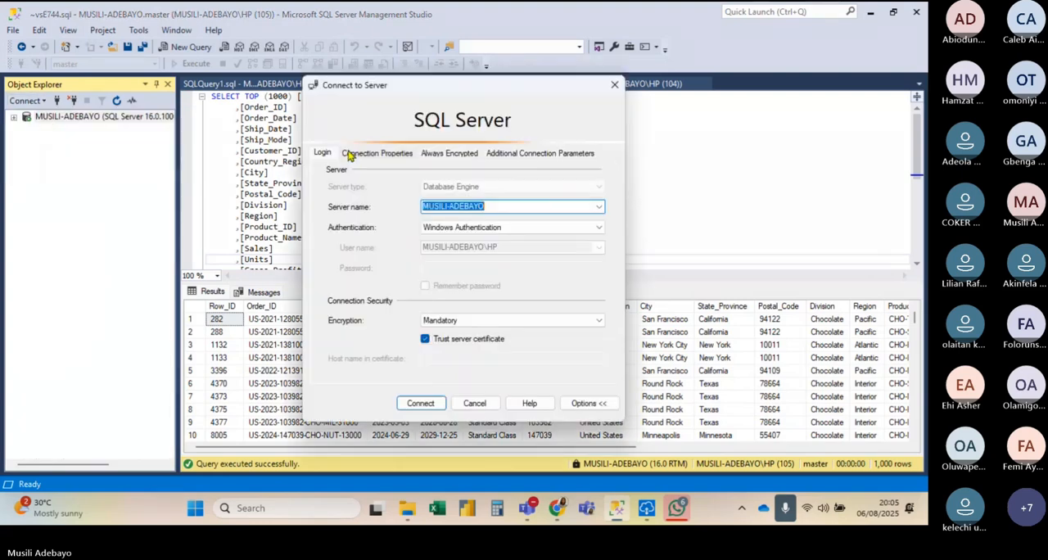
left_click(512, 204)
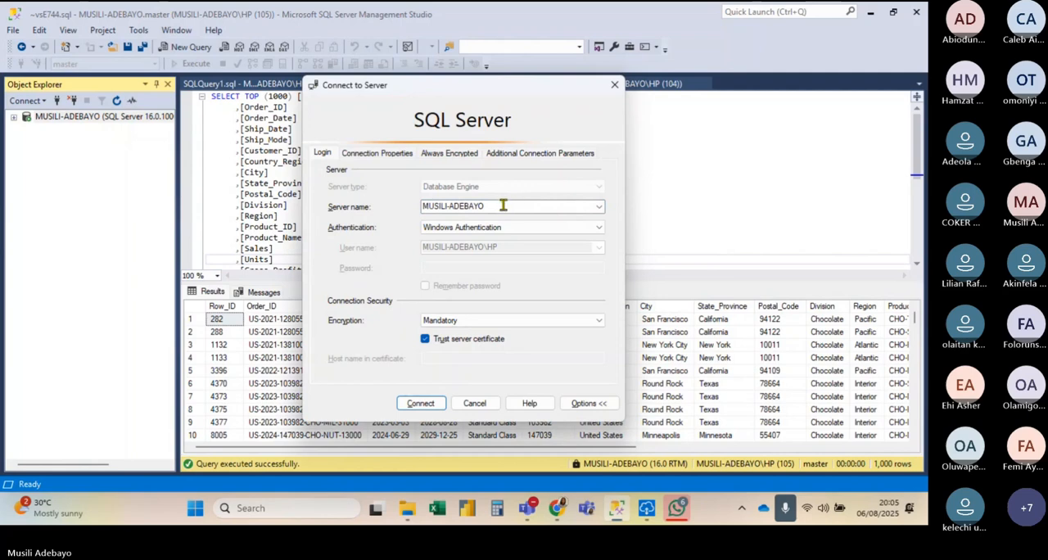
double_click(503, 206)
key("ctrl+c")
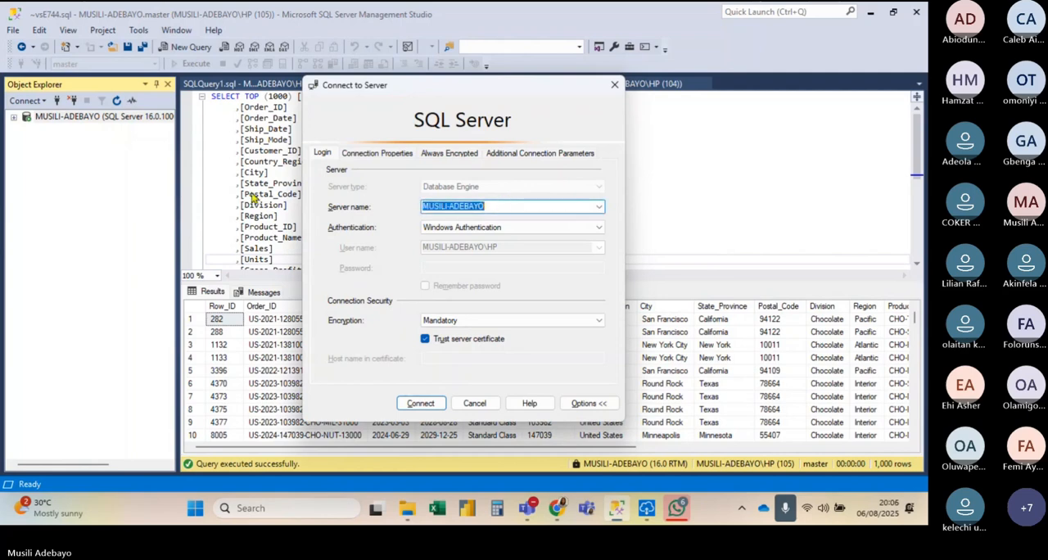
left_click(418, 403)
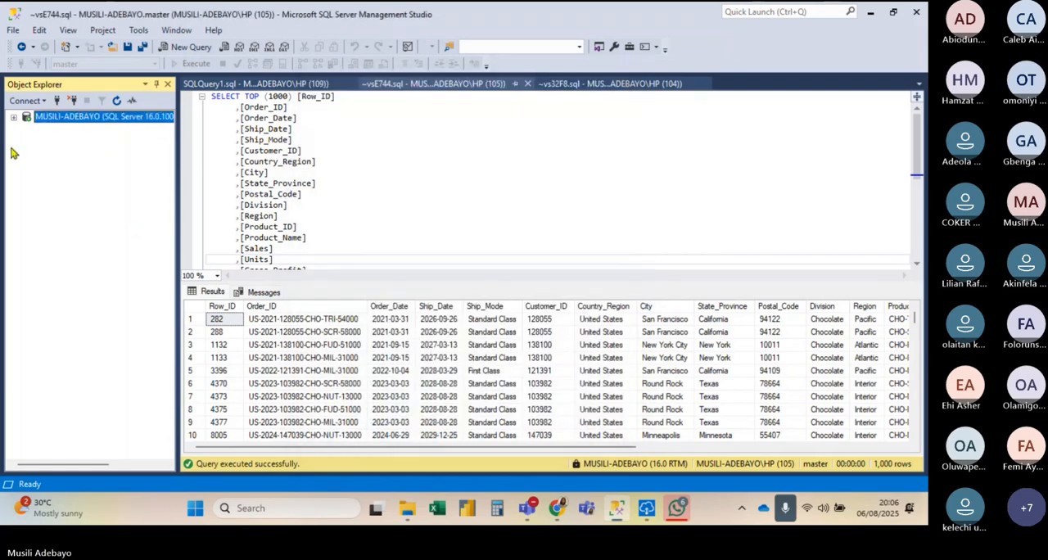
left_click(13, 117)
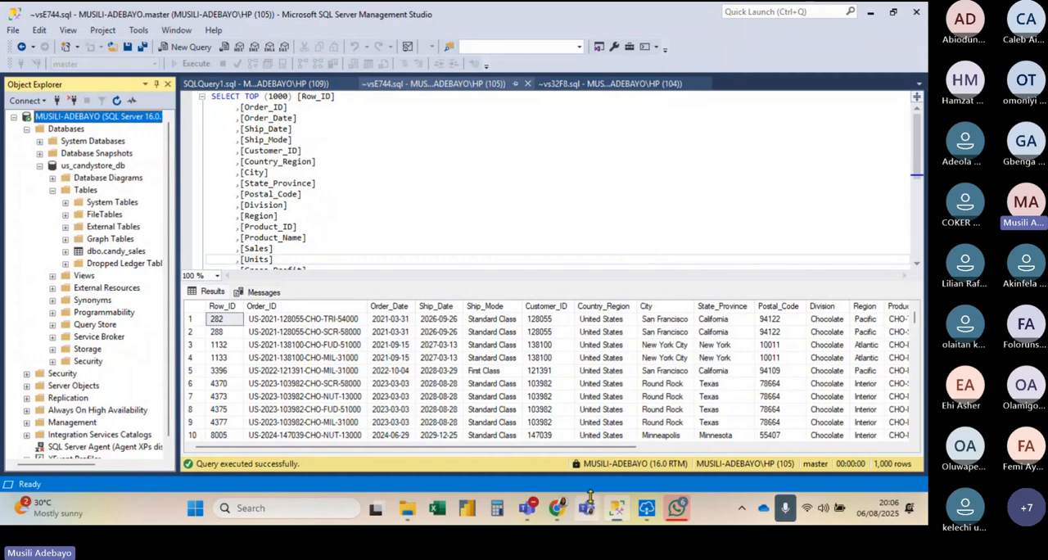
Step: Back in Fabric, enter the copied server name and the database us_candystore_db, and continue to the source table selection
left_click(556, 508)
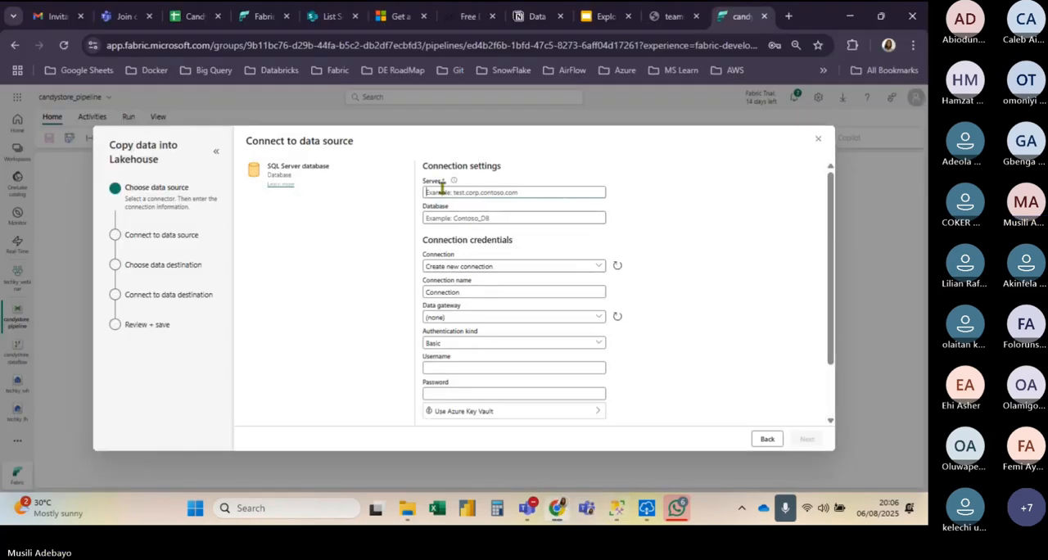
key("ctrl+v")
left_click(450, 217)
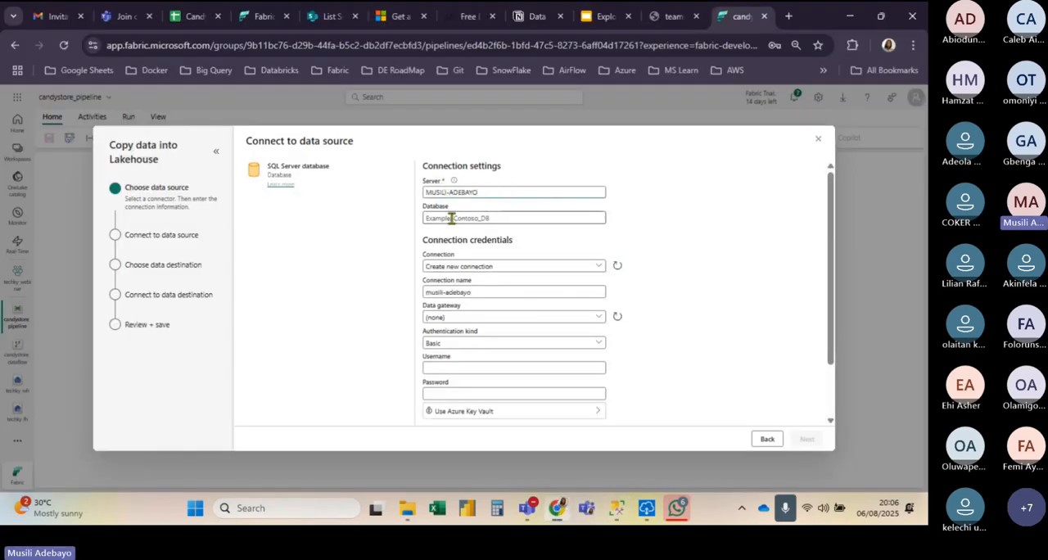
type("us")
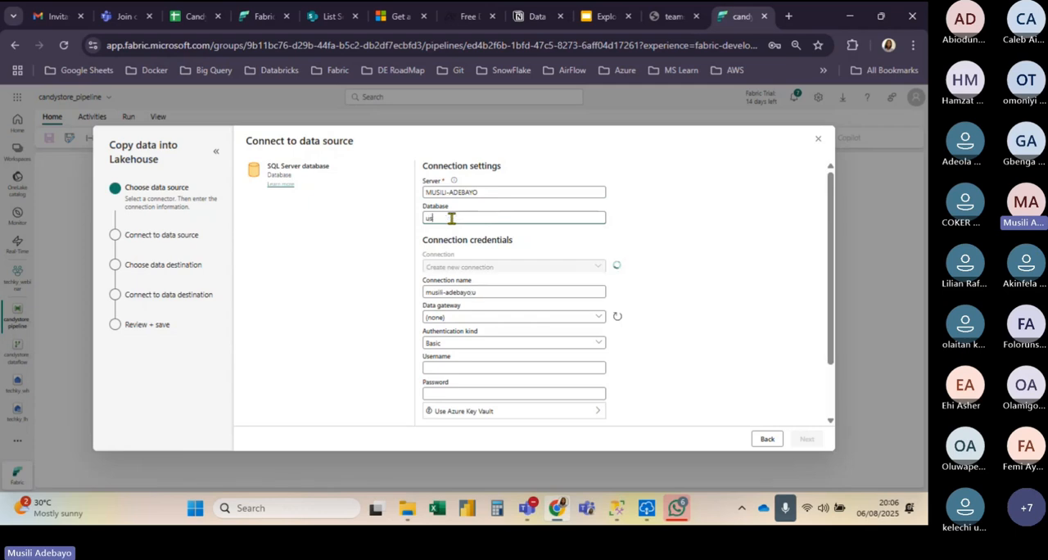
type("_candy")
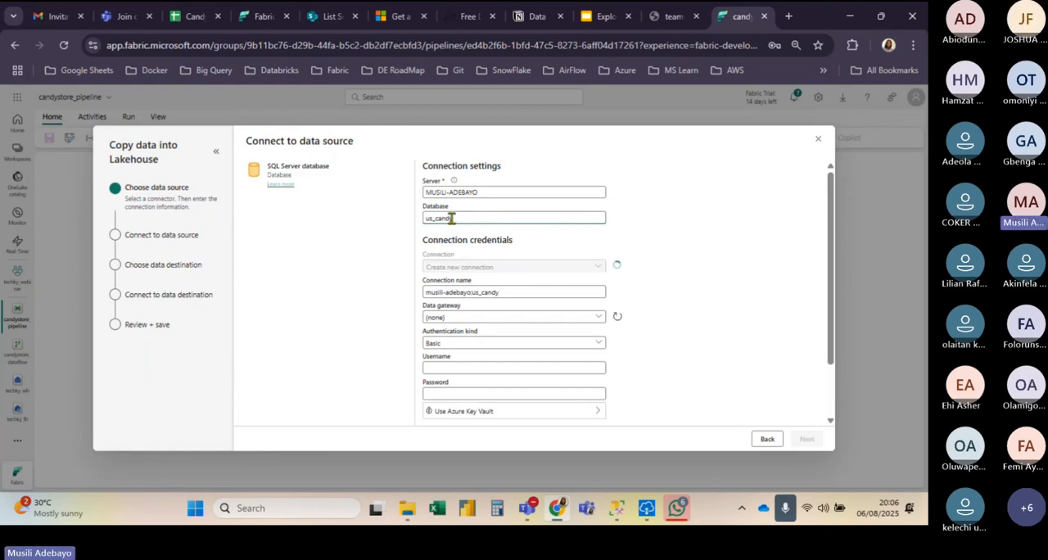
type("store_db")
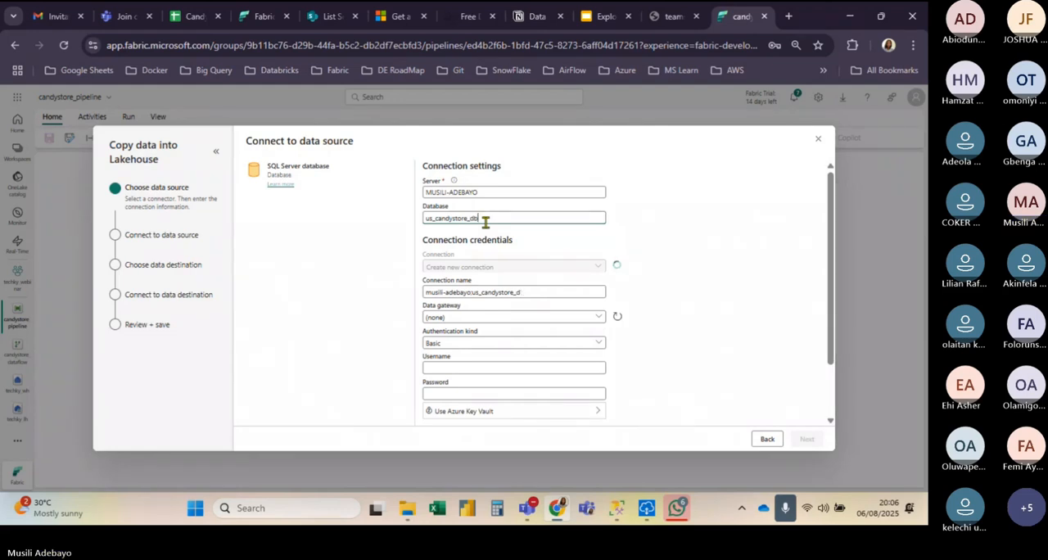
left_click(803, 439)
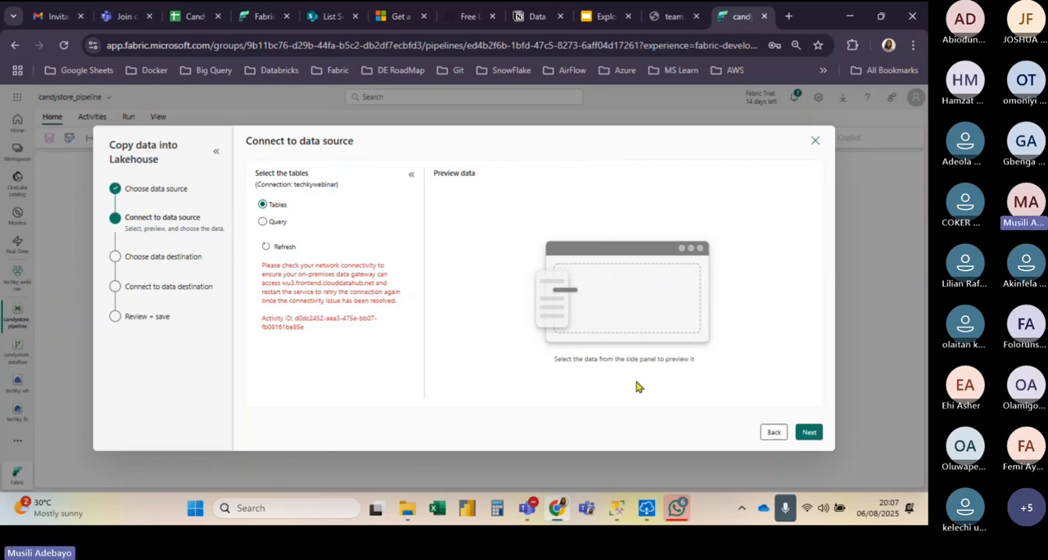
Step: Check the status in the On-premises data gateway app, relaunch the app, and start signing in to the gateway
left_click(636, 510)
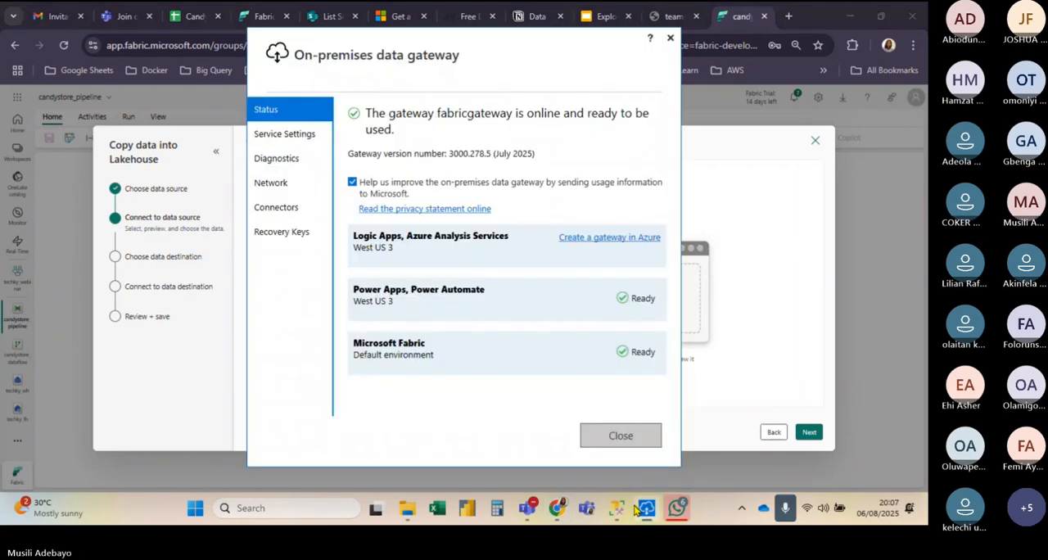
left_click(623, 436)
left_click(320, 509)
type("on-premises data gateway")
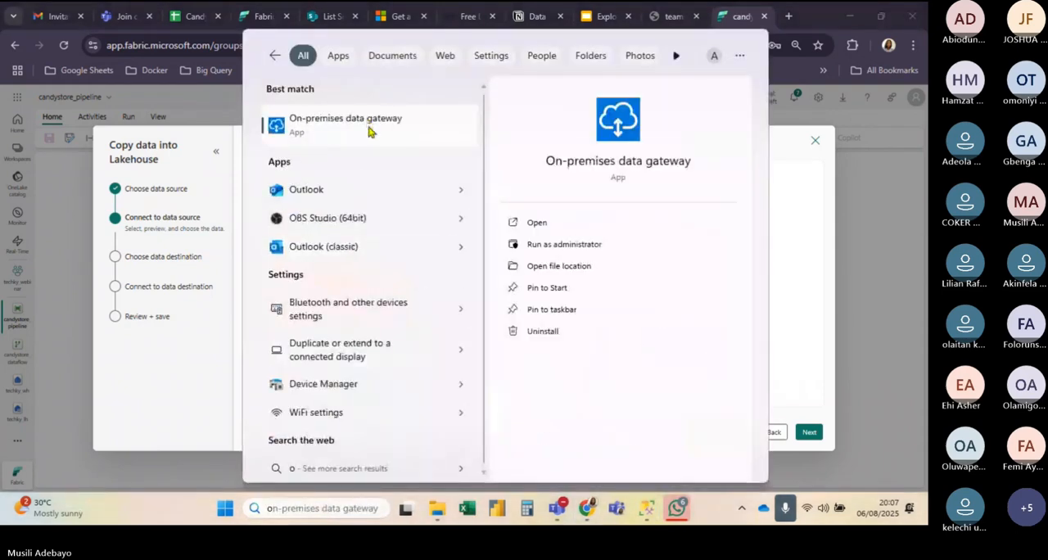
left_click(371, 129)
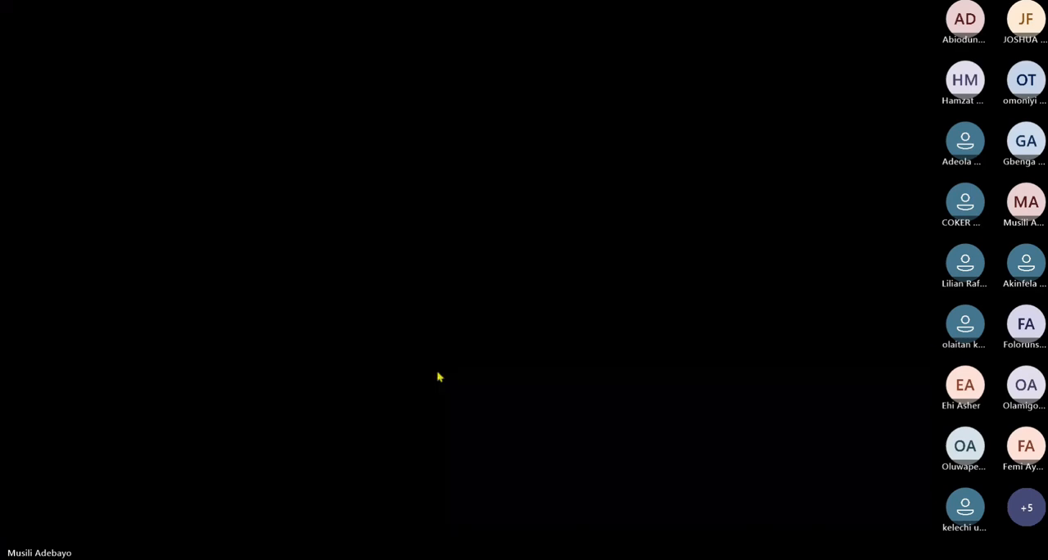
left_click(437, 375)
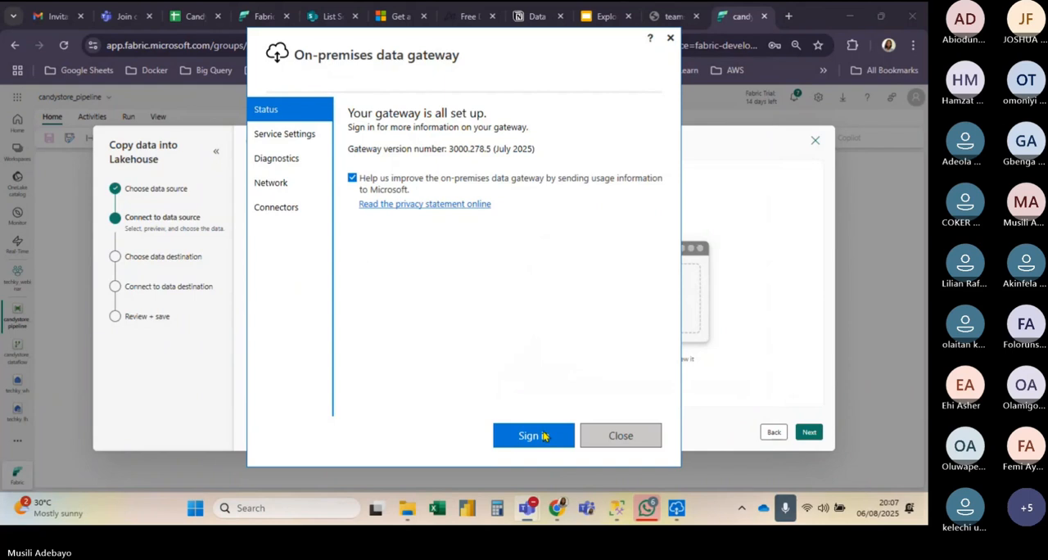
left_click(545, 436)
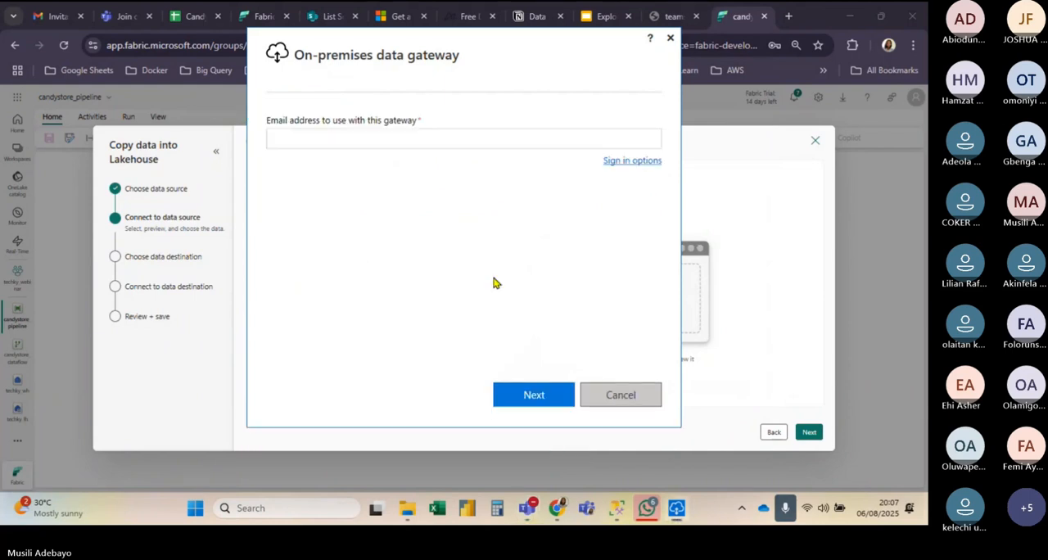
left_click(766, 295)
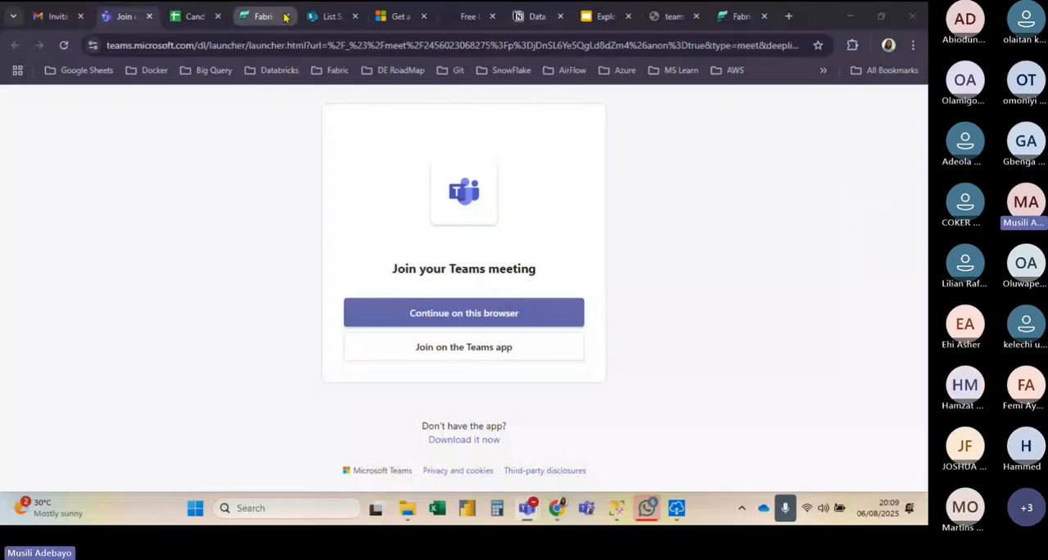
Step: Return to Fabric, reopen candystore_pipeline, and reload the techky_webinar workspace page
left_click(737, 15)
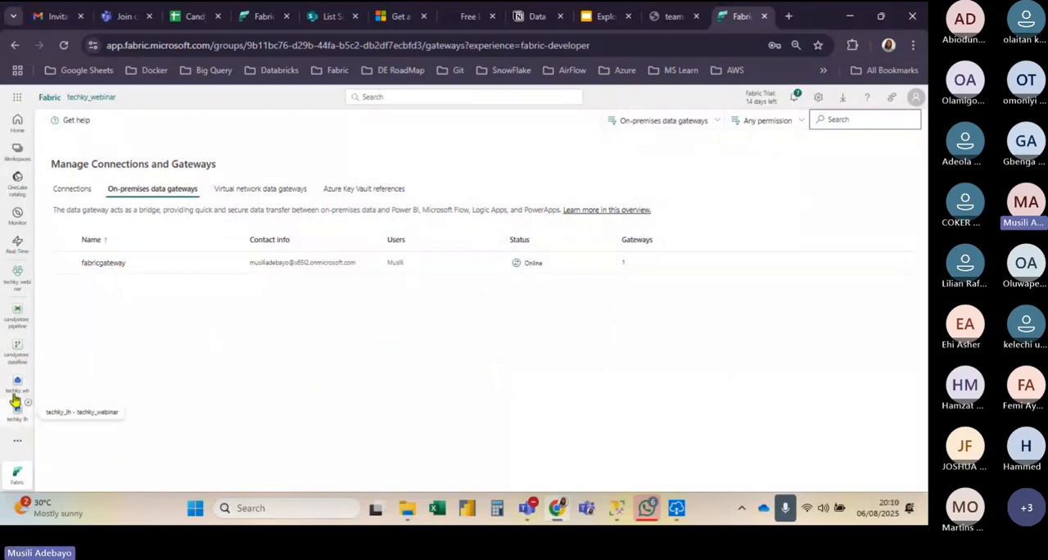
left_click(16, 323)
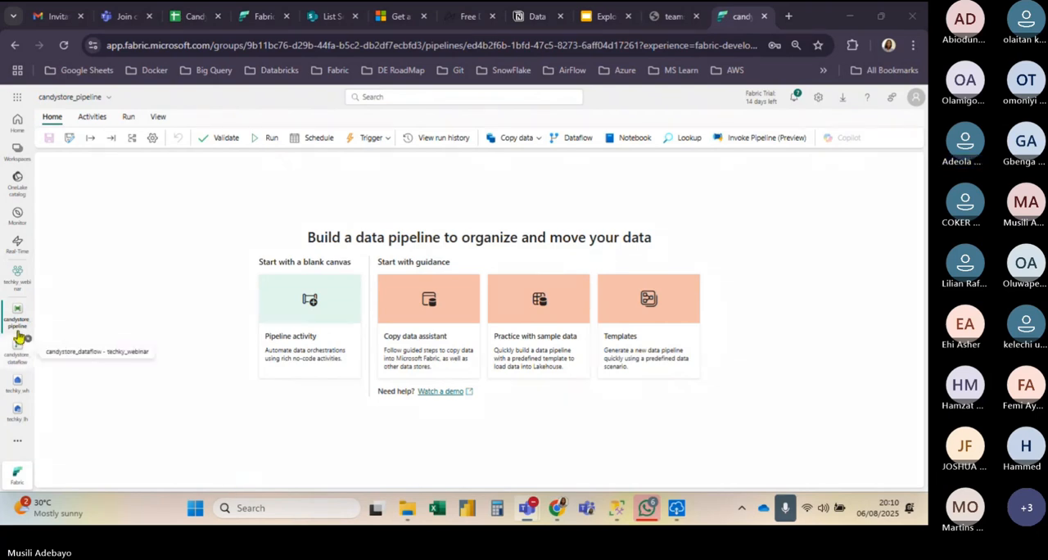
left_click(17, 276)
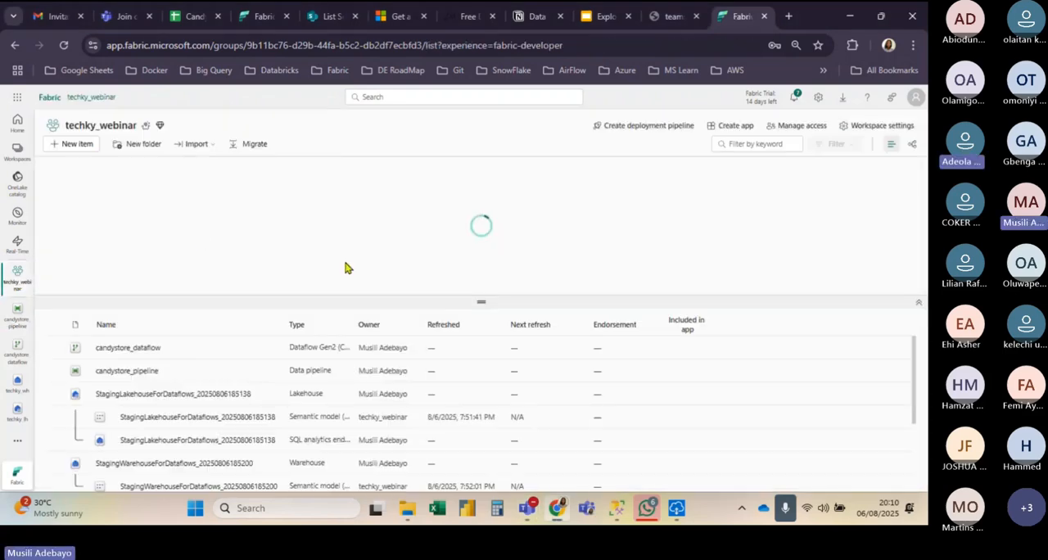
left_click(63, 46)
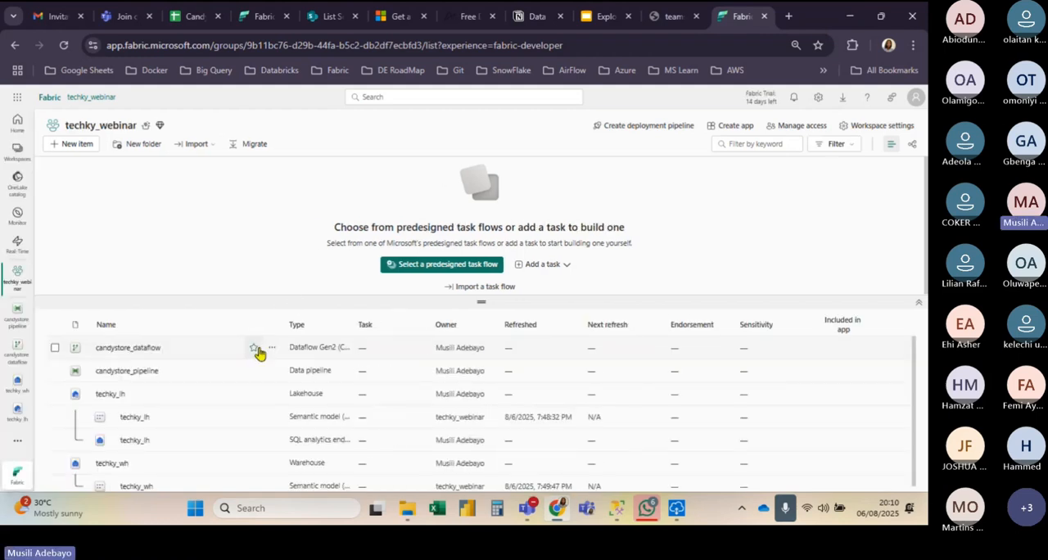
Step: Delete candystore_pipeline from the techky_webinar workspace and reload the workspace page
left_click(274, 373)
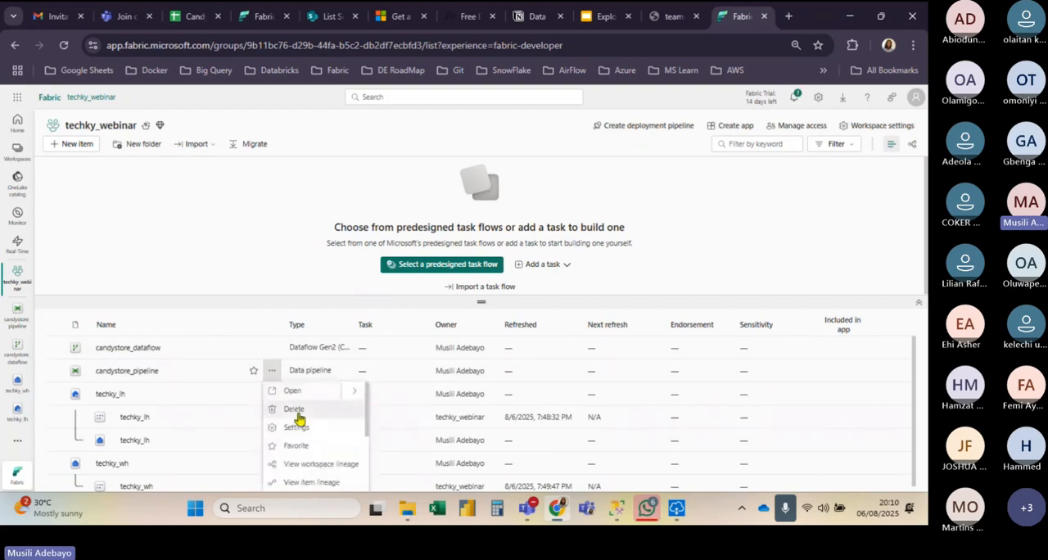
left_click(295, 410)
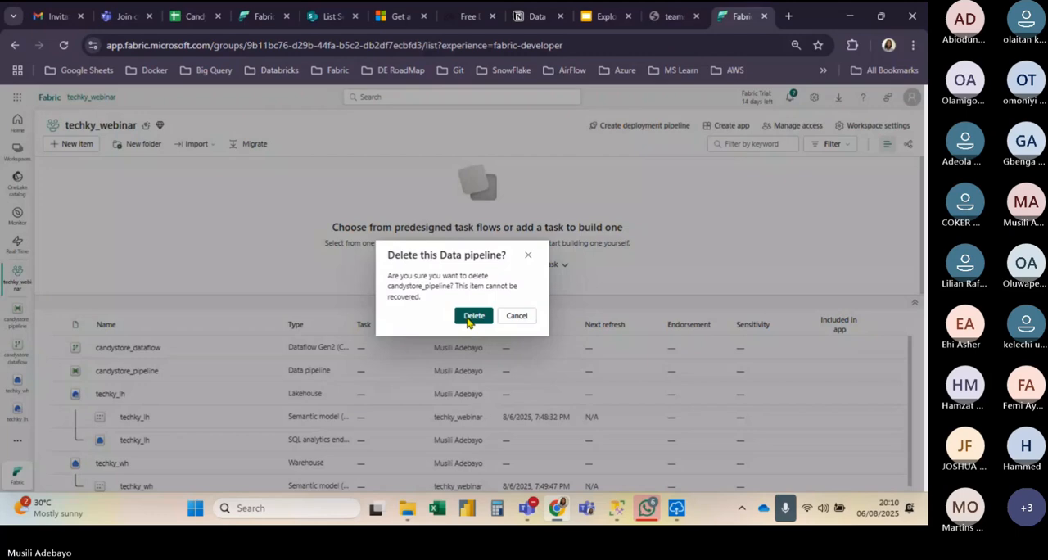
left_click(473, 316)
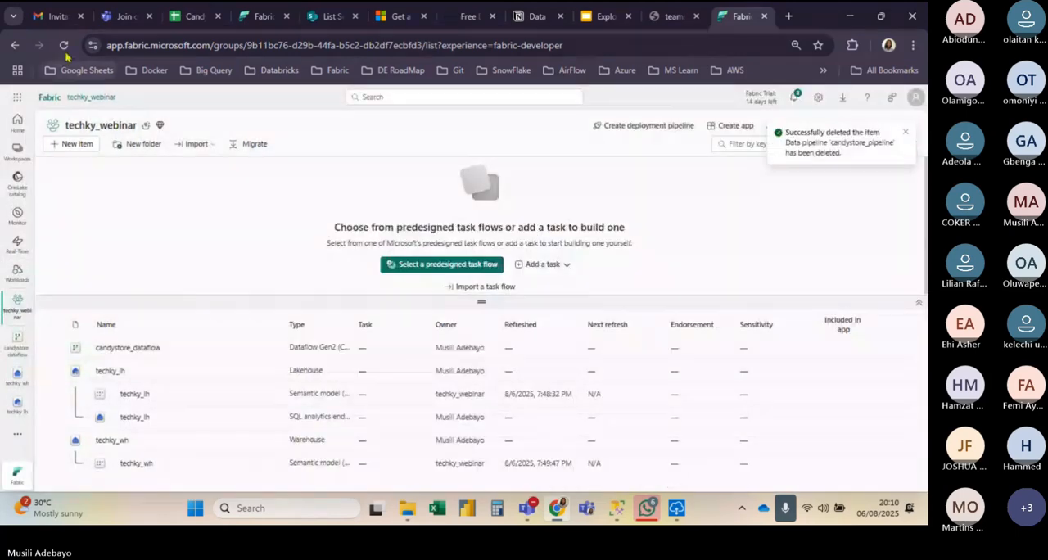
left_click(64, 45)
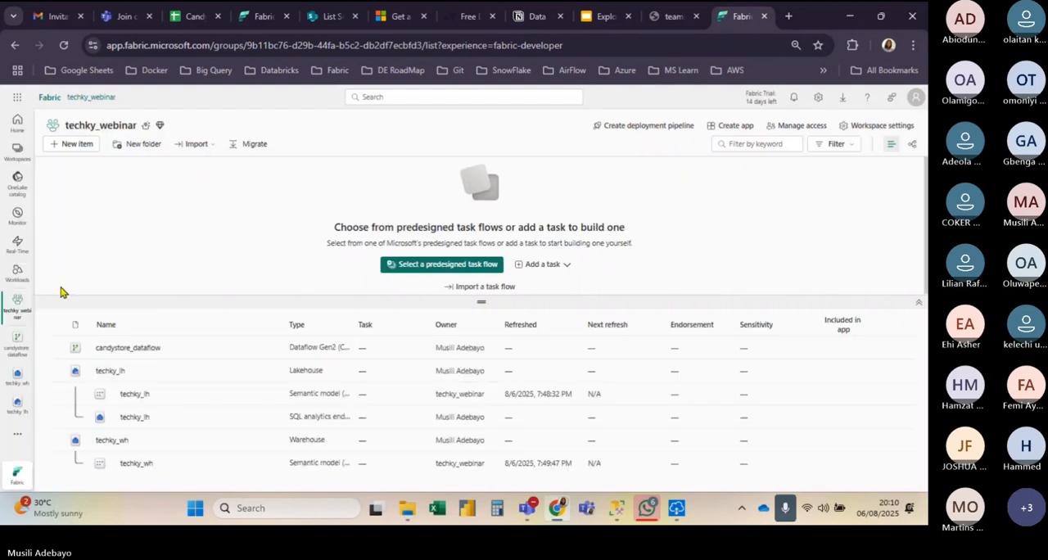
Step: Open the techky_lh lakehouse and create a new data pipeline from it named sales_pipeline
left_click(18, 407)
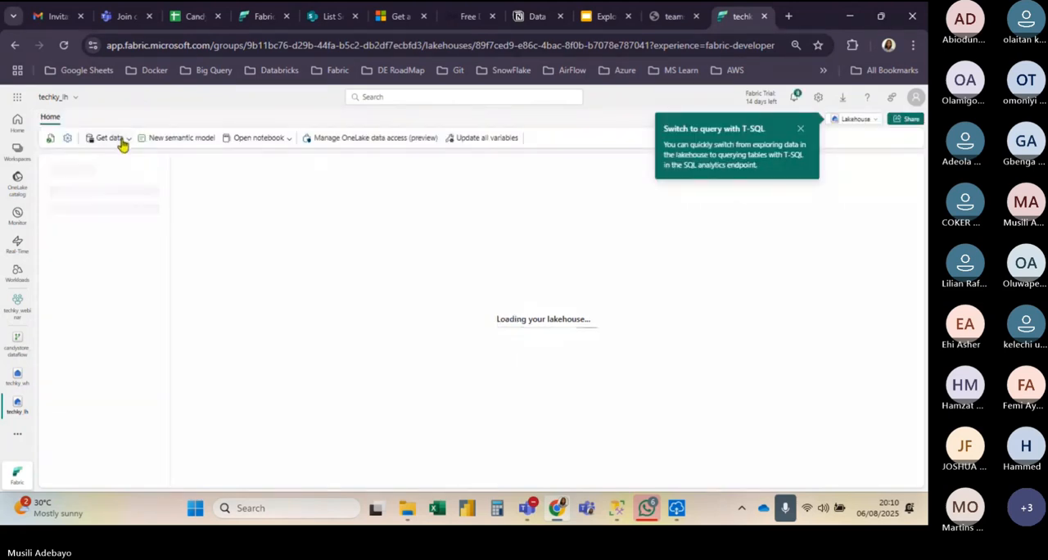
left_click(121, 141)
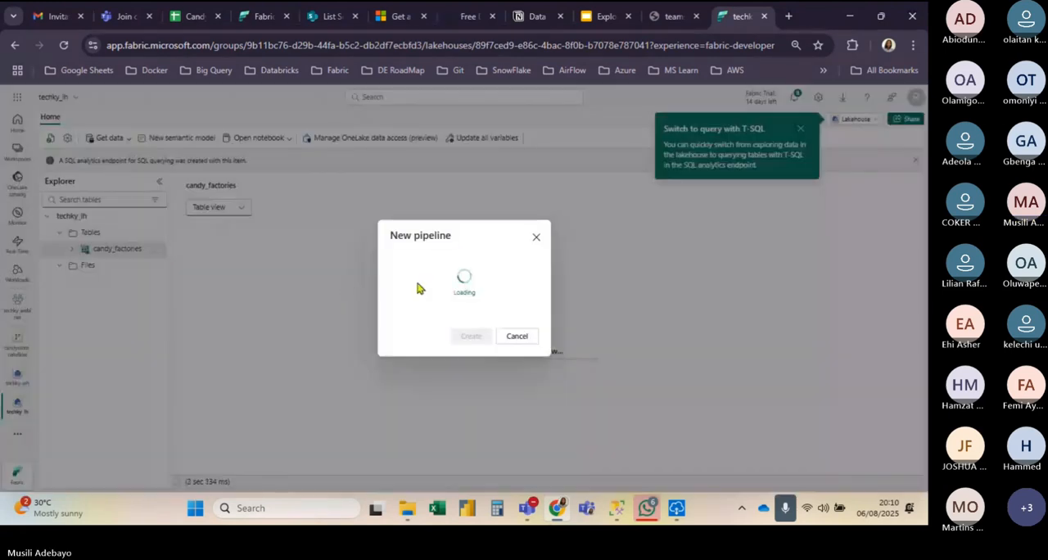
left_click(431, 273)
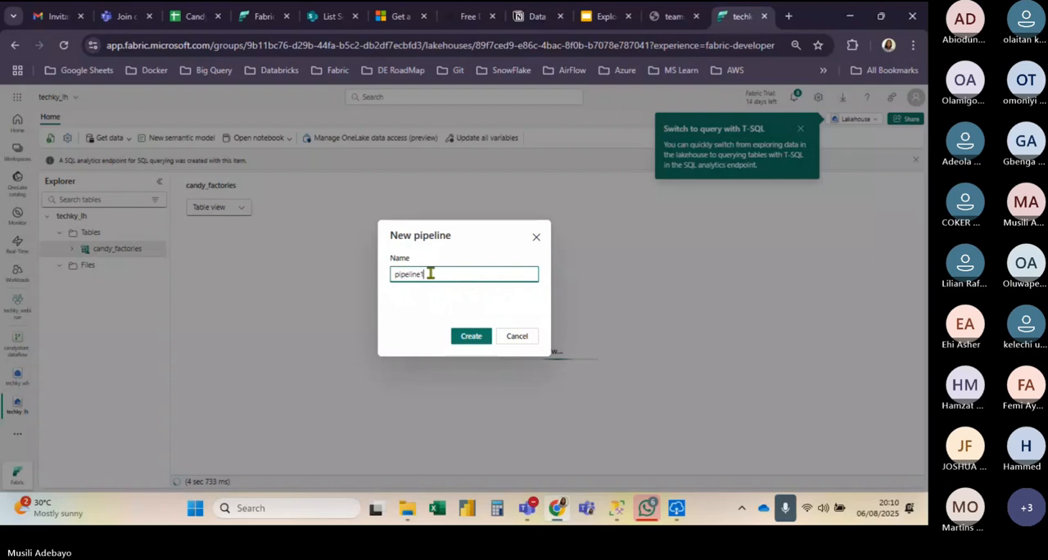
key("BackSpace")
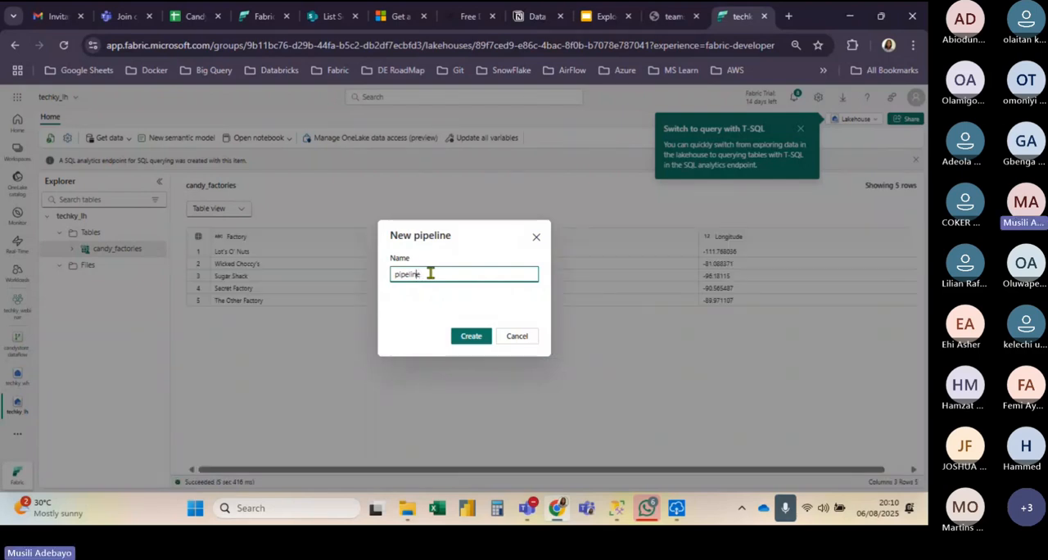
key("Home")
type("a")
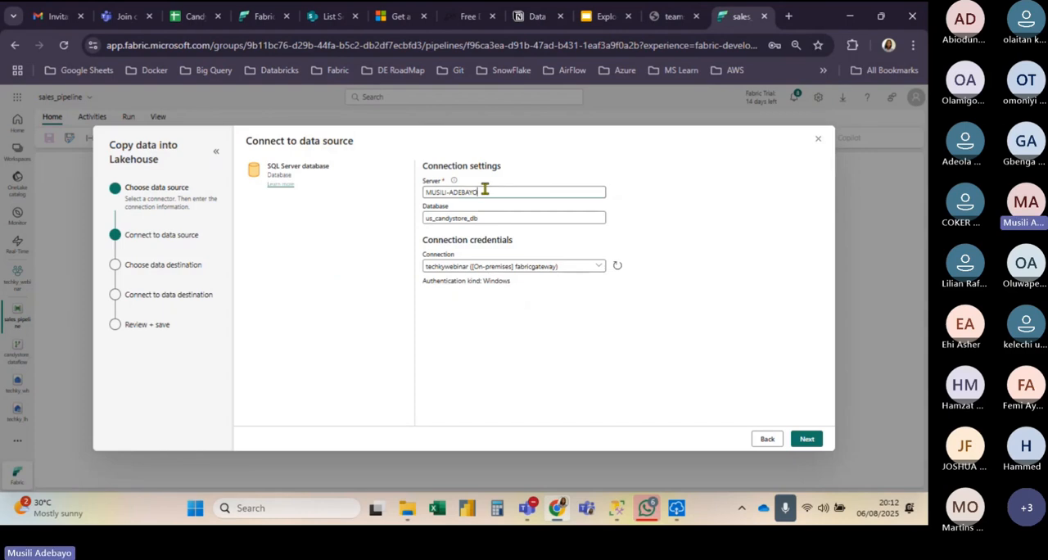
Step: Re-enter the SQL Server name in the connection settings of the copy data assistant
key("BackSpace")
key("BackSpace")
key("BackSpace")
key("BackSpace")
key("BackSpace")
key("BackSpace")
key("BackSpace")
key("BackSpace")
key("BackSpace")
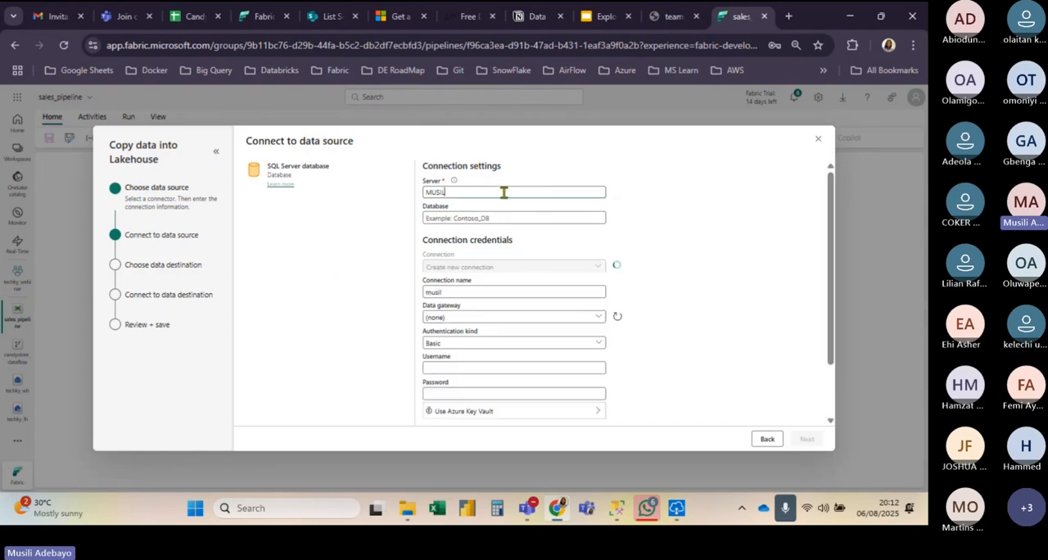
type("I-ADEBAYO")
Step: Set the source database to us_candystore_db and try to continue to table selection through the techkywebinar gateway connection, keeping the assistant open
left_click(492, 217)
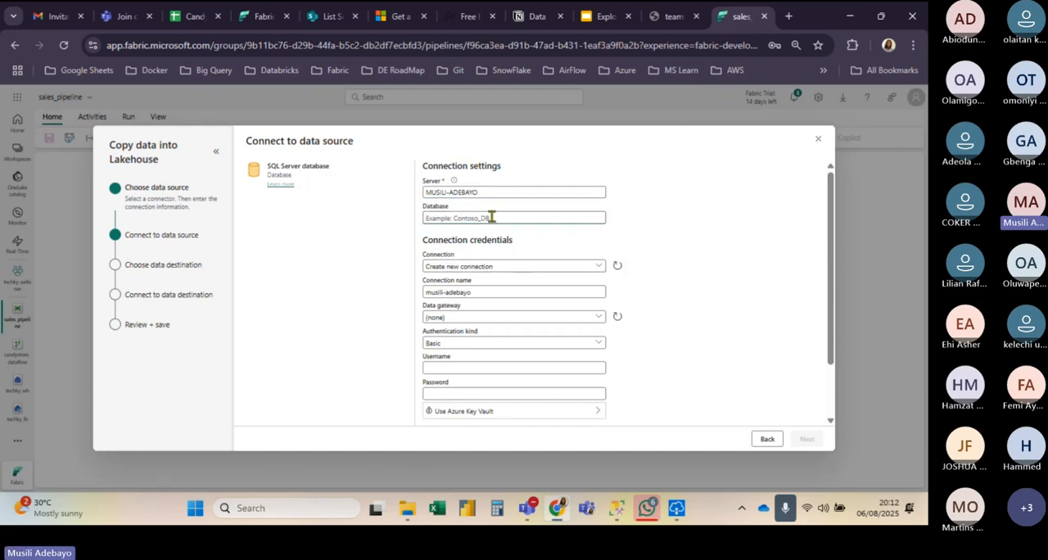
type("us_candle")
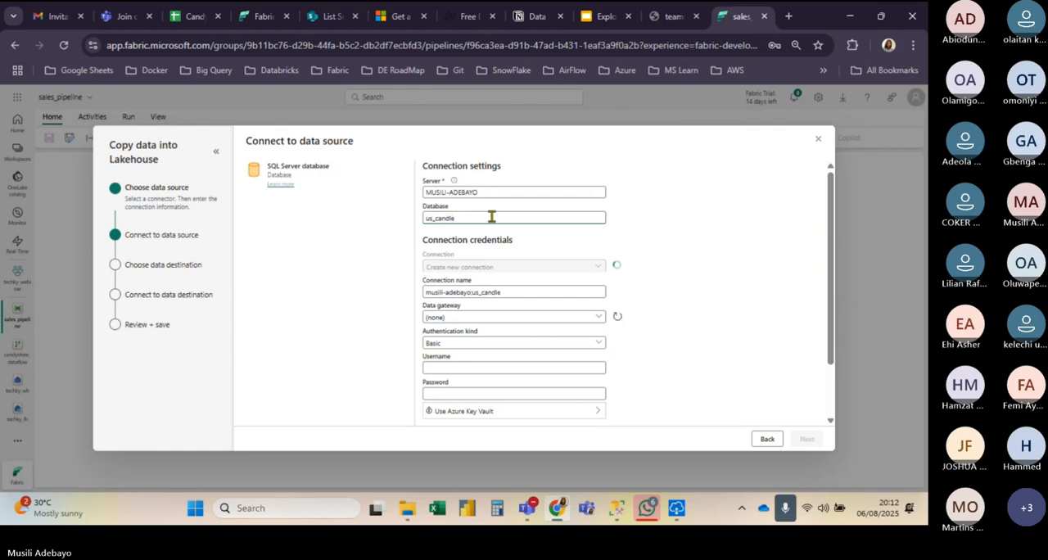
type("i")
type("s")
type("tore")
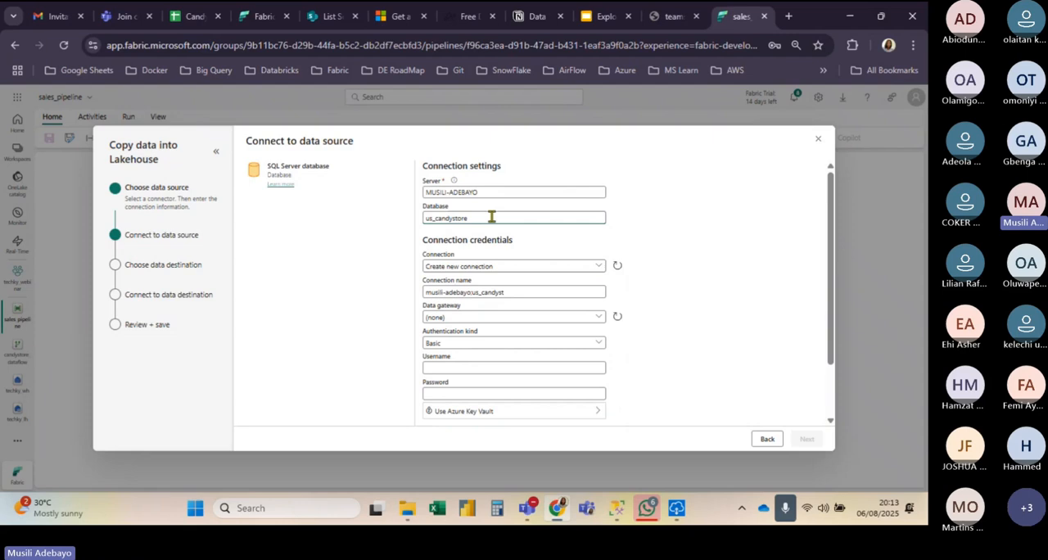
type("_")
type("db")
left_click(494, 193)
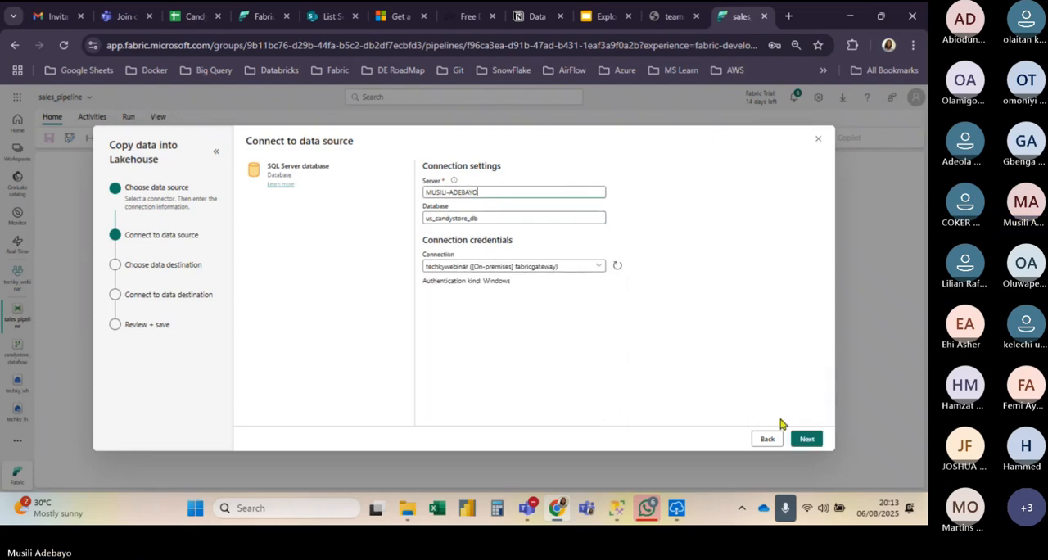
left_click(806, 439)
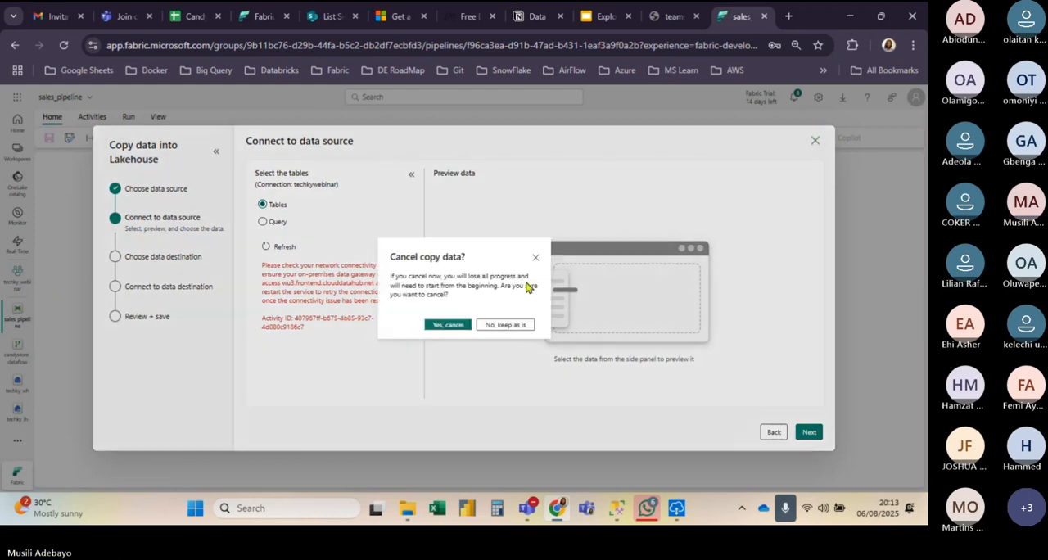
left_click(505, 325)
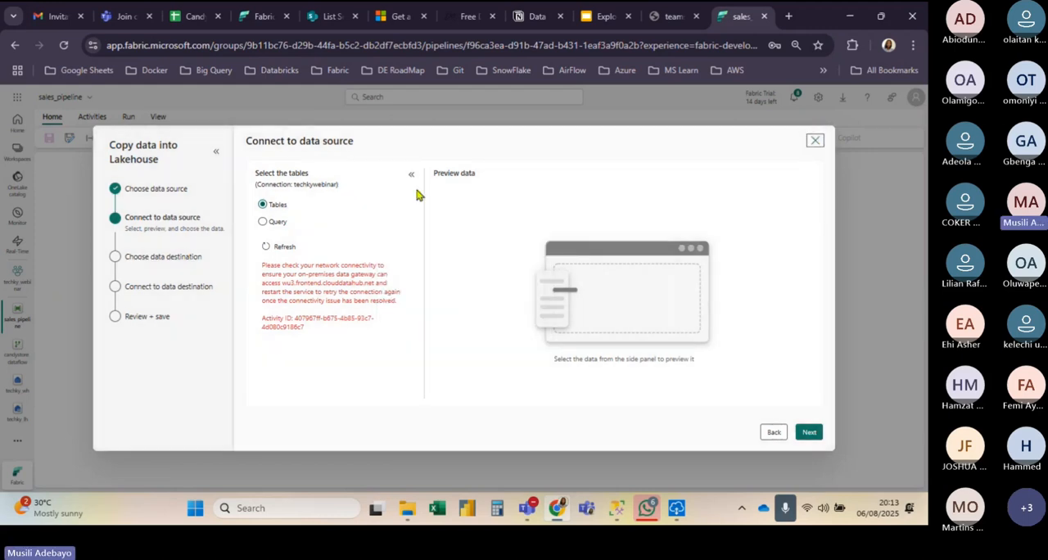
Step: Review the US Candy Distributor use case slide, open the Candy_Targets spreadsheet, and select its URL
left_click(603, 17)
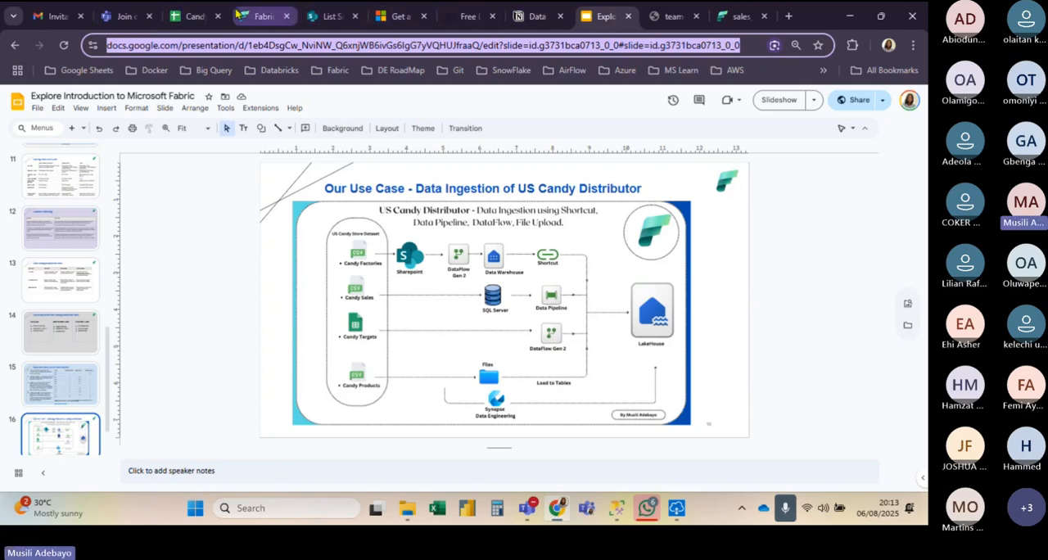
left_click(193, 15)
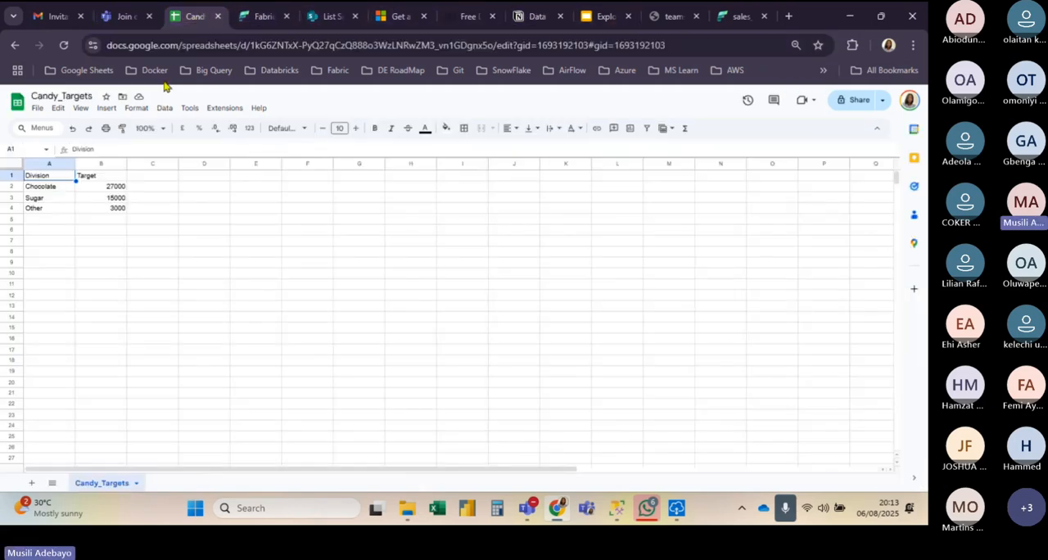
left_click(244, 47)
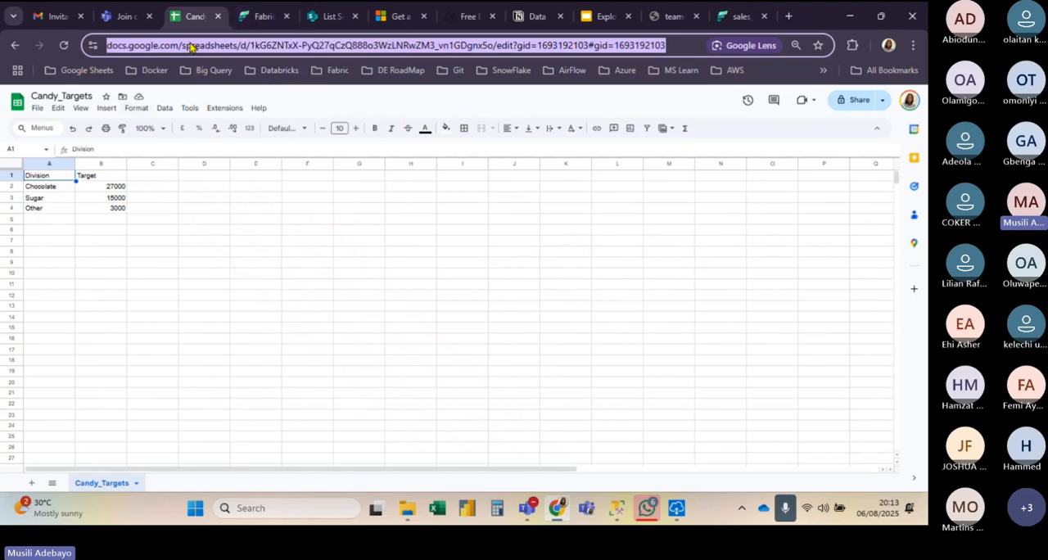
Step: Check My workspace and the list of available workspaces in the other Fabric tab, and reload that page
left_click(264, 16)
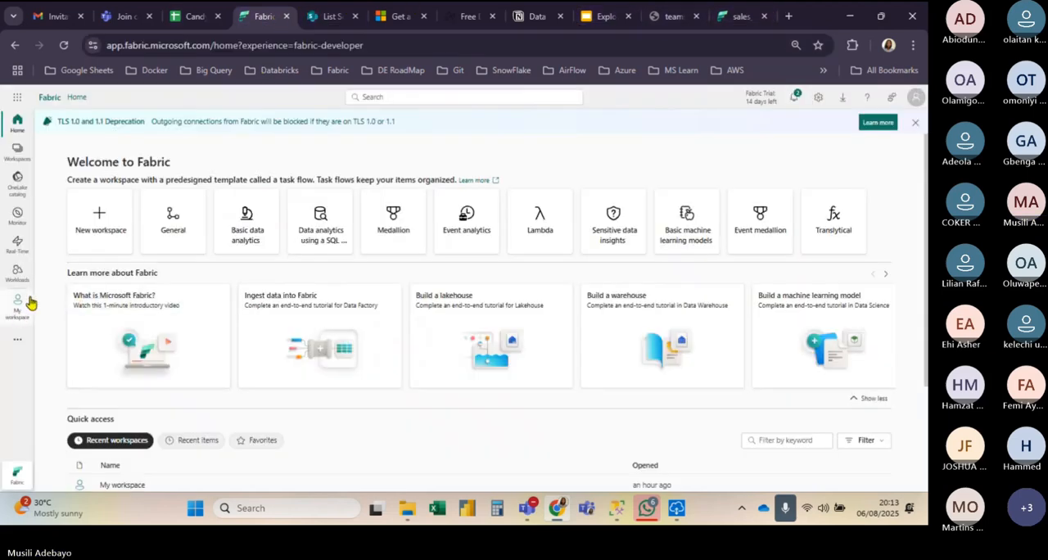
left_click(760, 13)
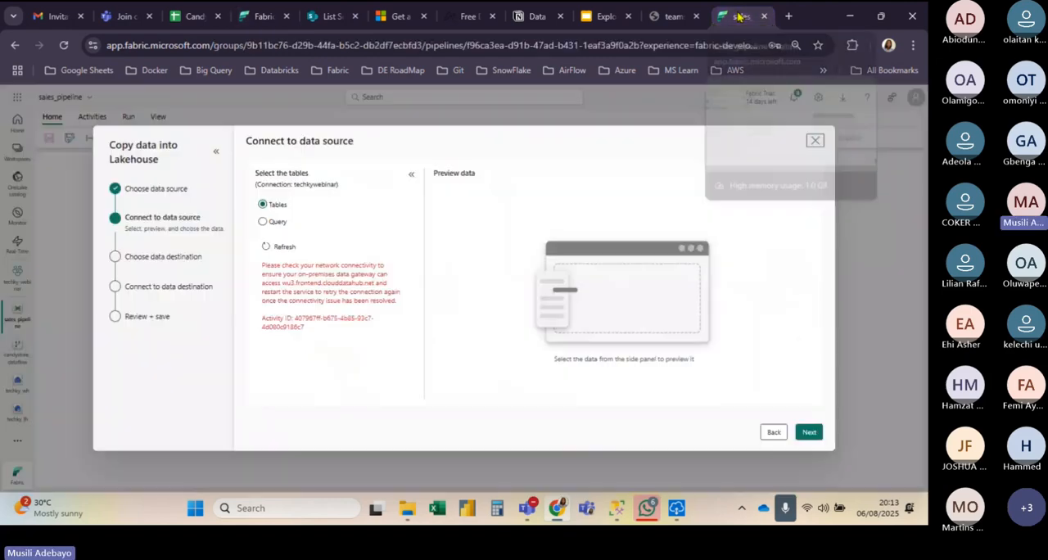
left_click(254, 18)
left_click(13, 315)
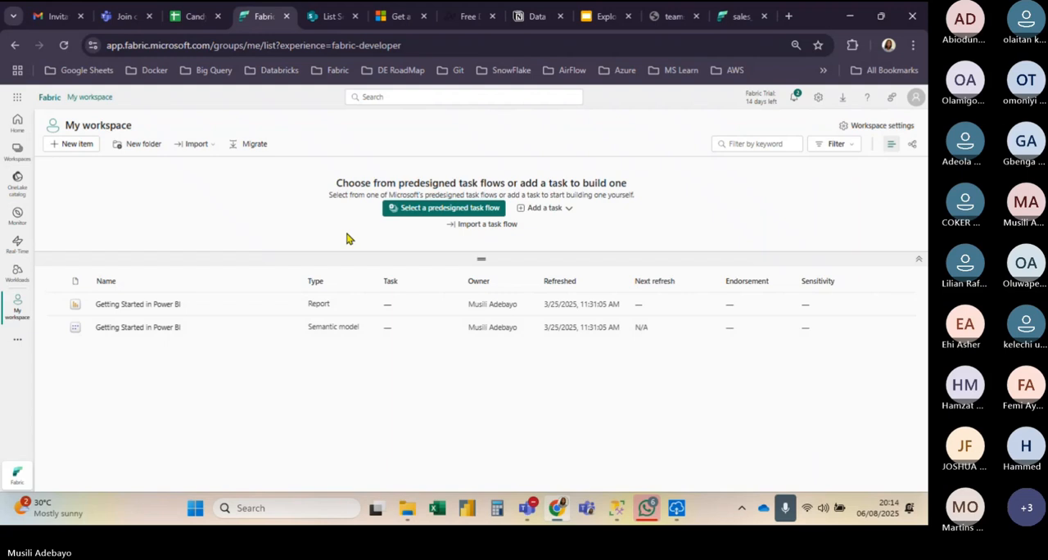
left_click(20, 151)
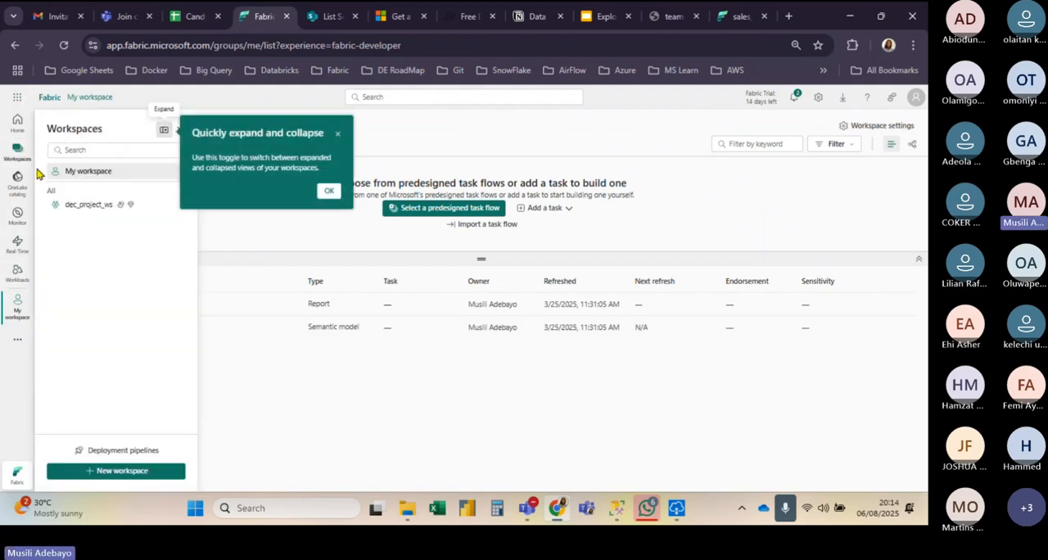
left_click(65, 45)
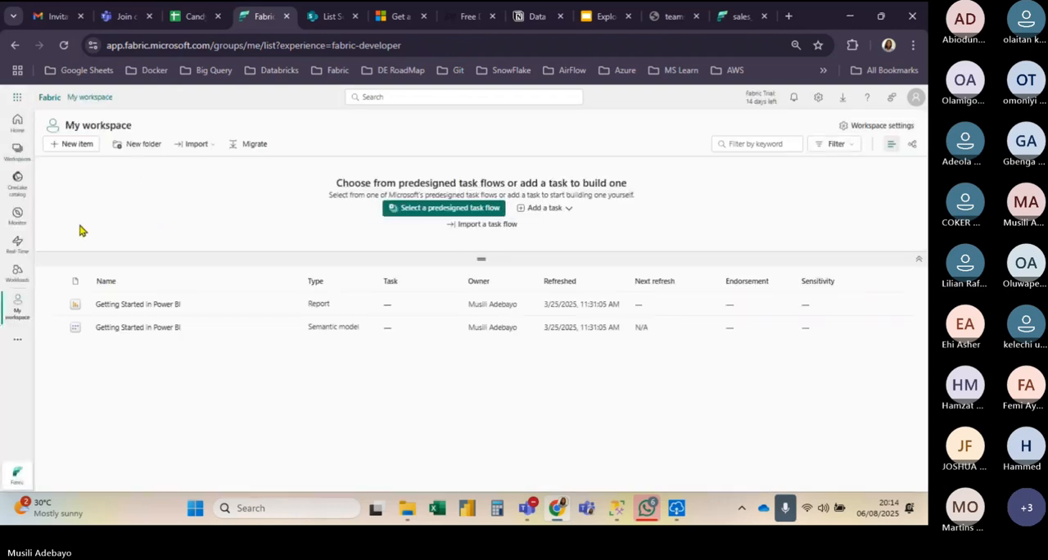
Step: Return to sales_pipeline and cancel copying data into the lakehouse
left_click(734, 16)
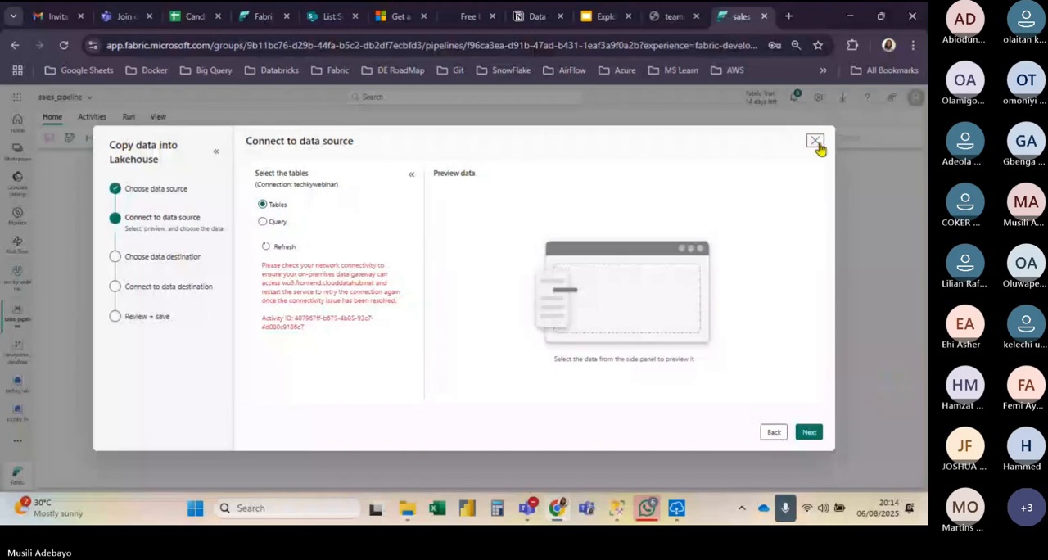
left_click(815, 141)
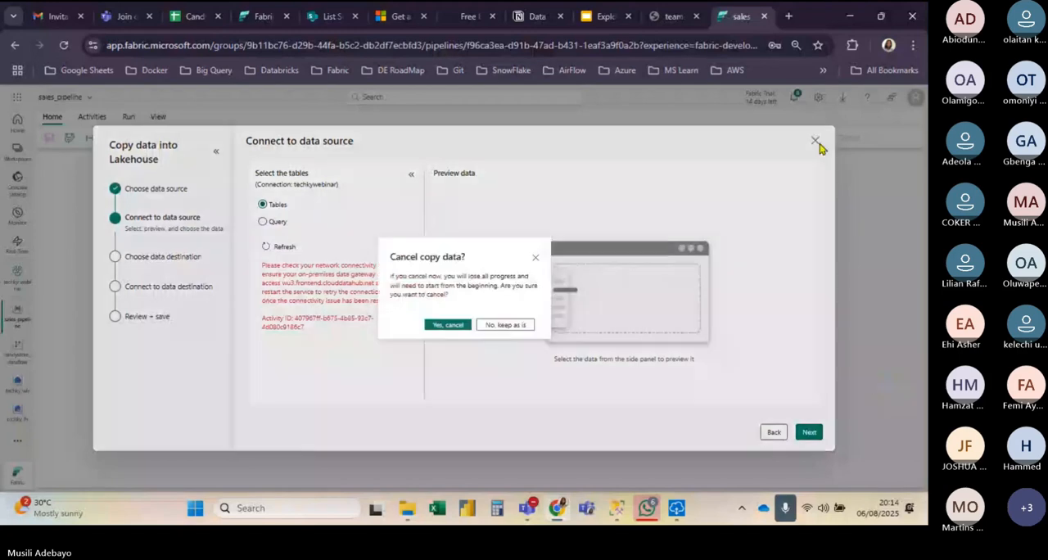
left_click(460, 328)
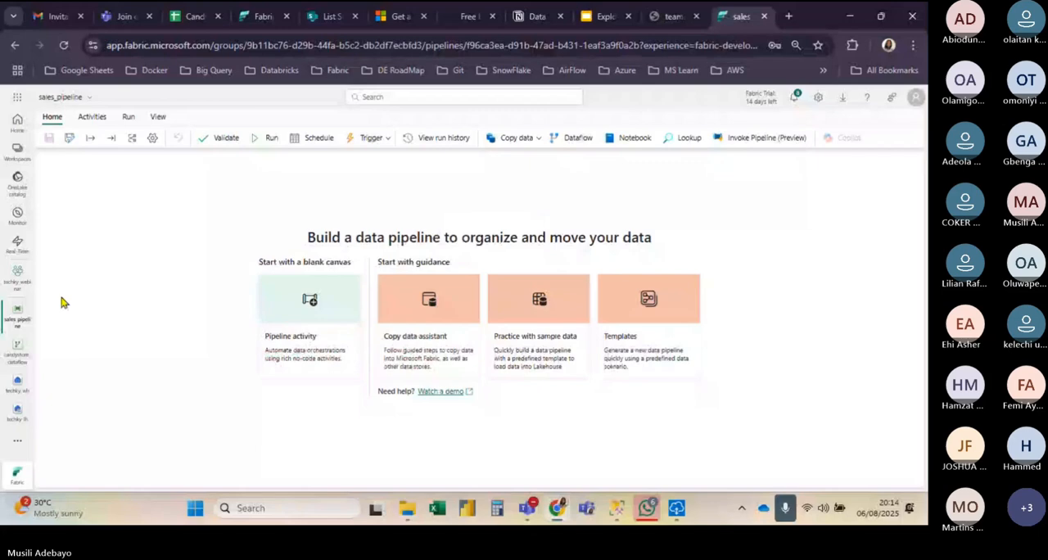
Step: Look at the techky_lh lakehouse and open candystore_dataflow for editing
left_click(19, 419)
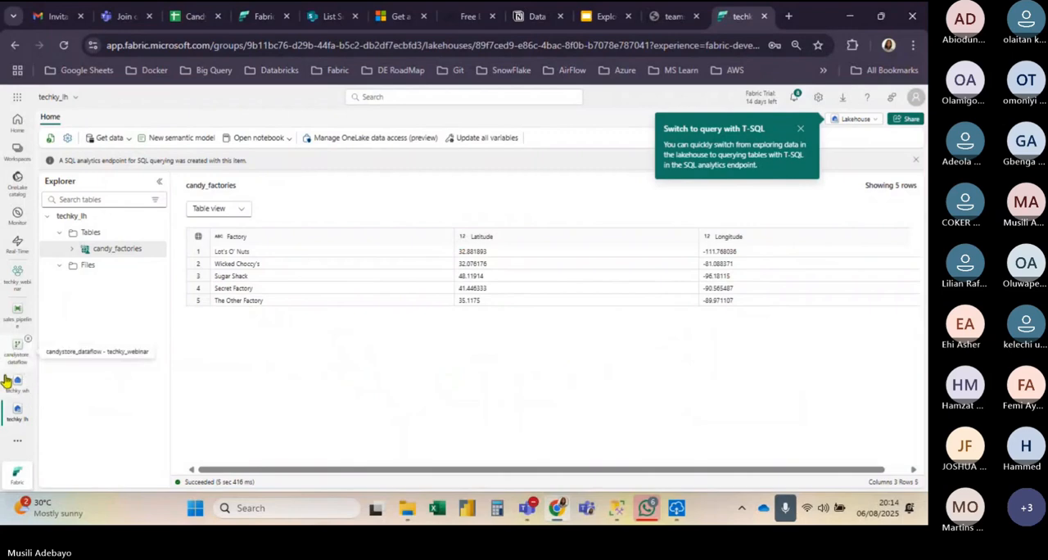
left_click(15, 316)
left_click(17, 352)
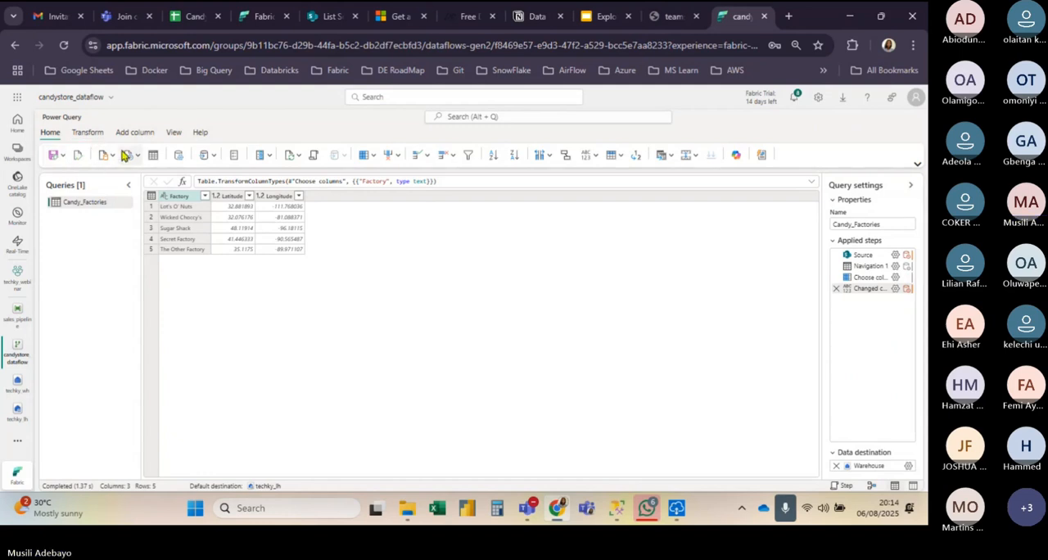
Step: Start adding a new source to candystore_dataflow, searching the data sources for "goog" and choosing Google Sheets
left_click(113, 156)
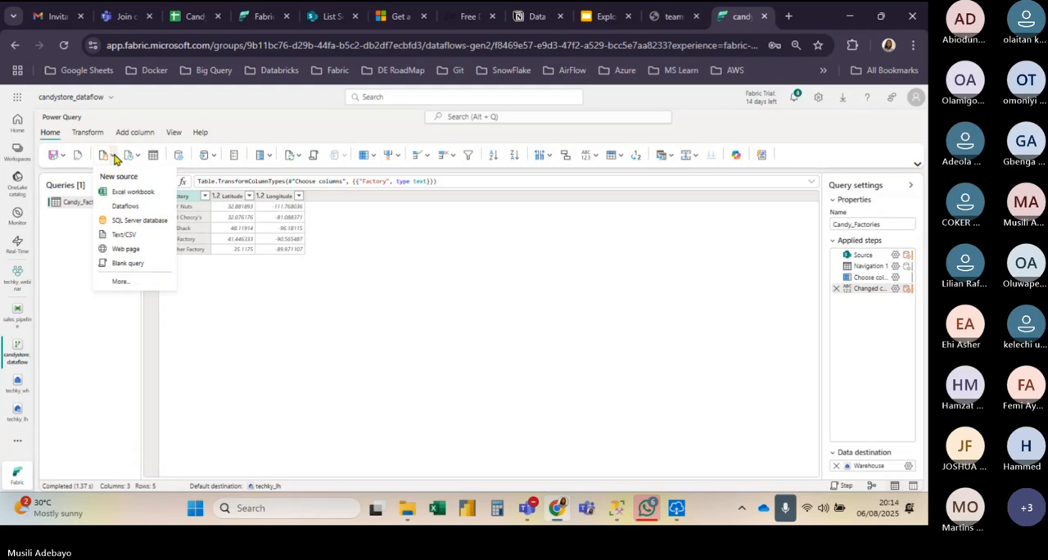
left_click(129, 283)
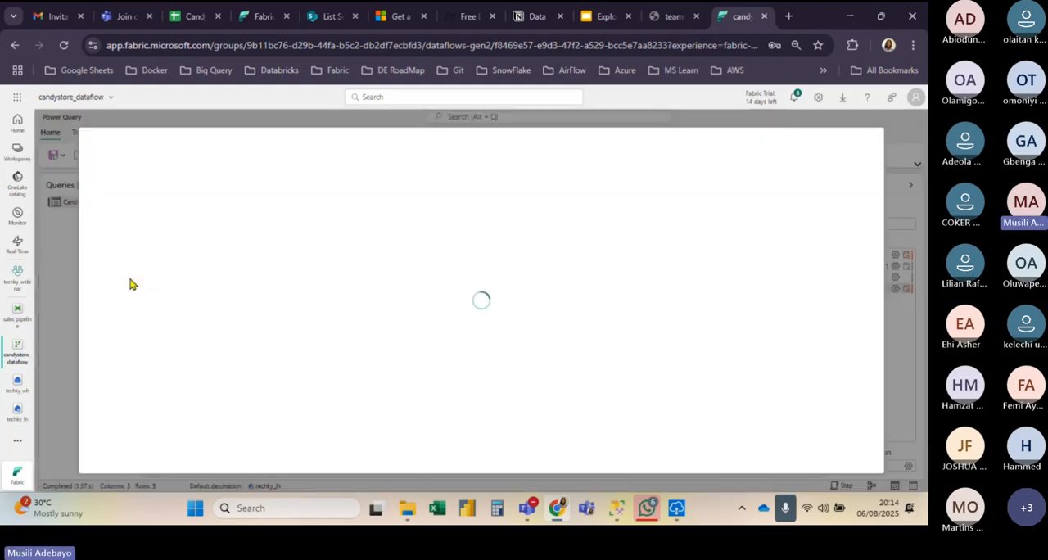
type("go")
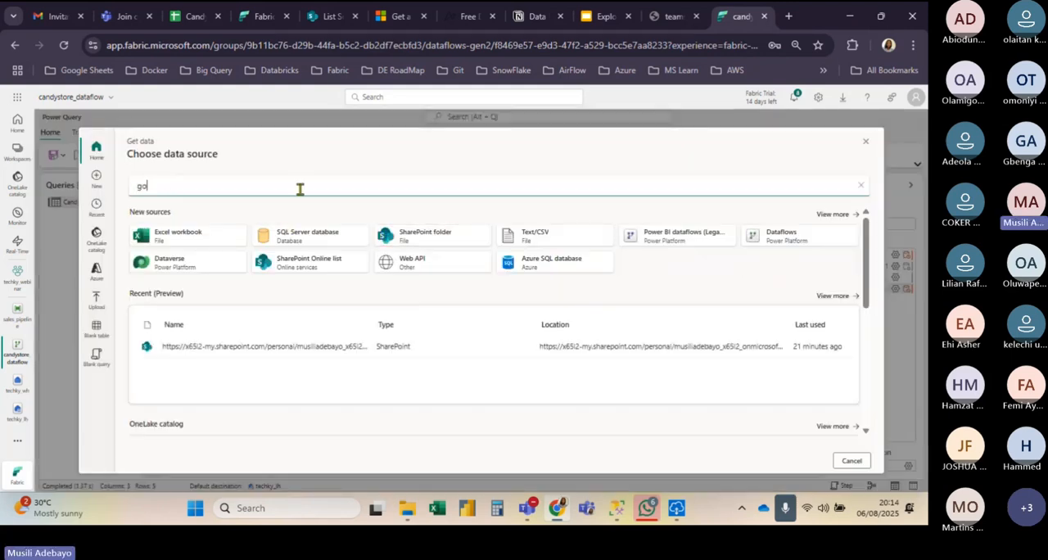
type("og")
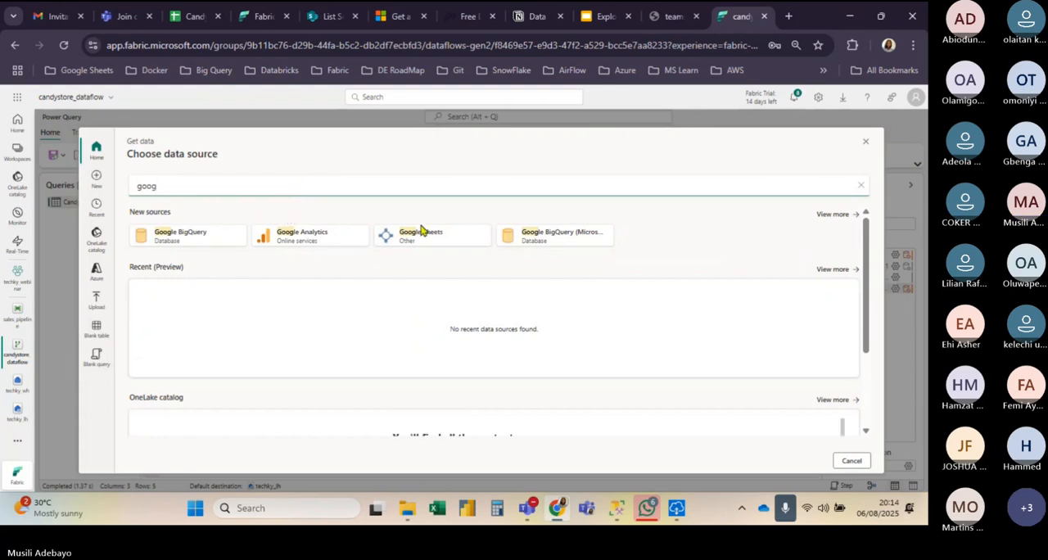
left_click(421, 238)
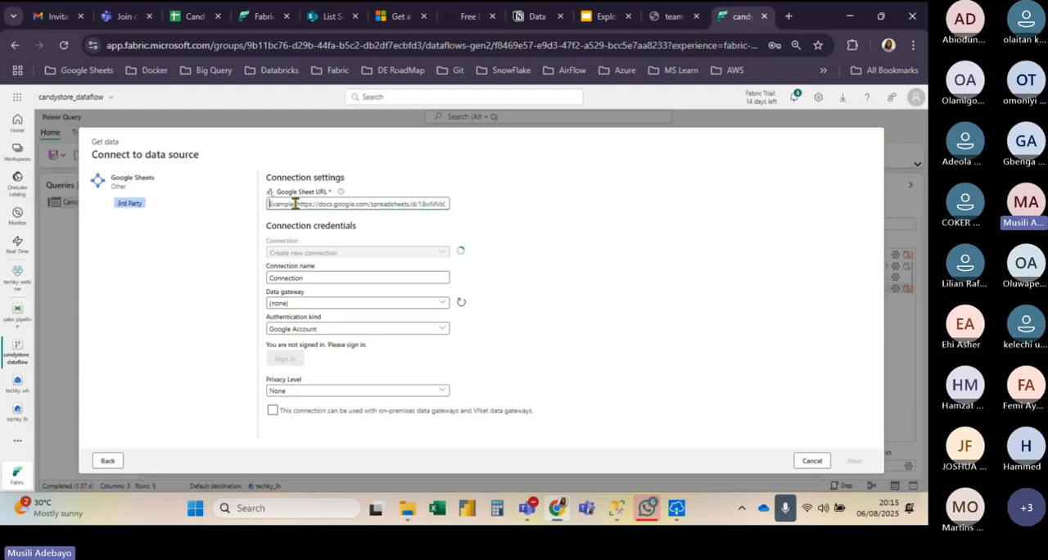
key("ctrl+v")
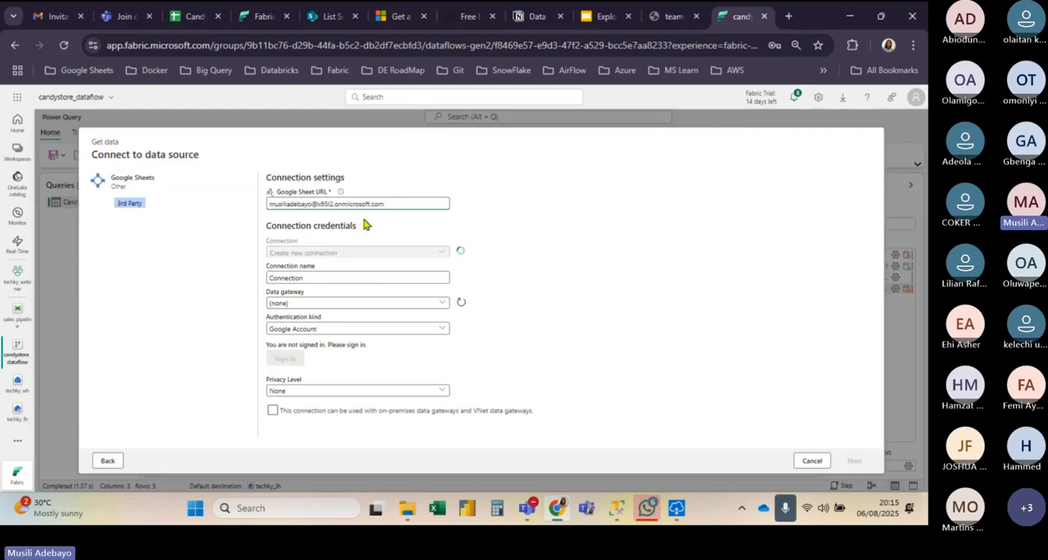
Step: Switch to the Candy_Targets spreadsheet and copy its full URL
left_click(194, 18)
left_click(204, 42)
left_click(211, 42)
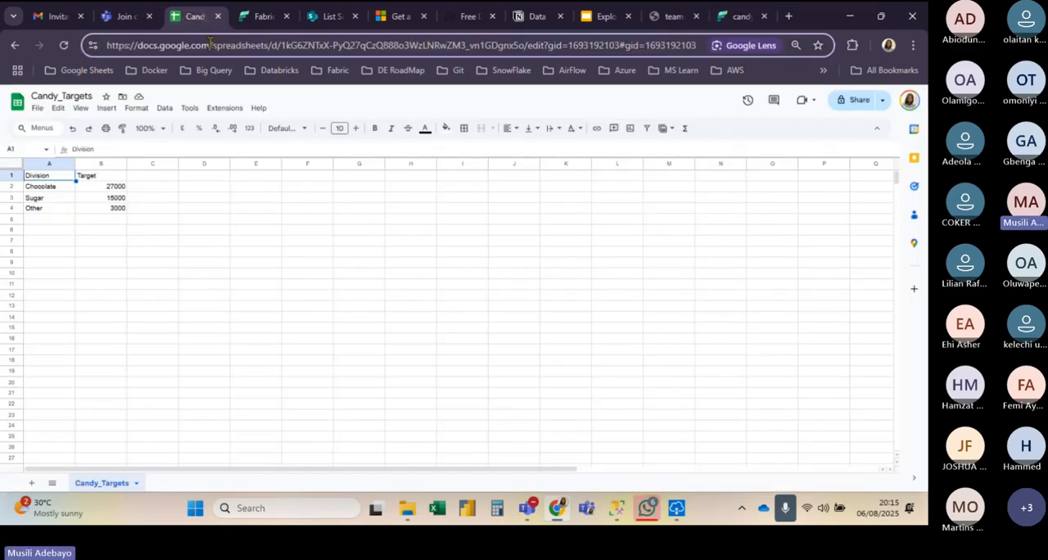
triple_click(210, 43)
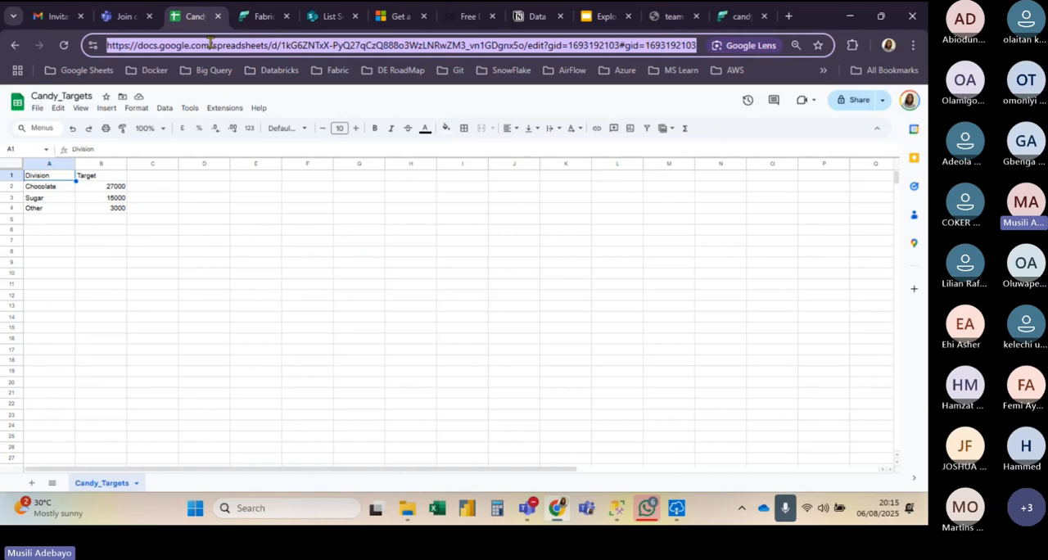
Step: Replace the Google Sheet URL in the dataflow connection with the copied Candy_Targets URL, connect, and create a query from the Candy_Targets table
left_click(741, 16)
triple_click(334, 202)
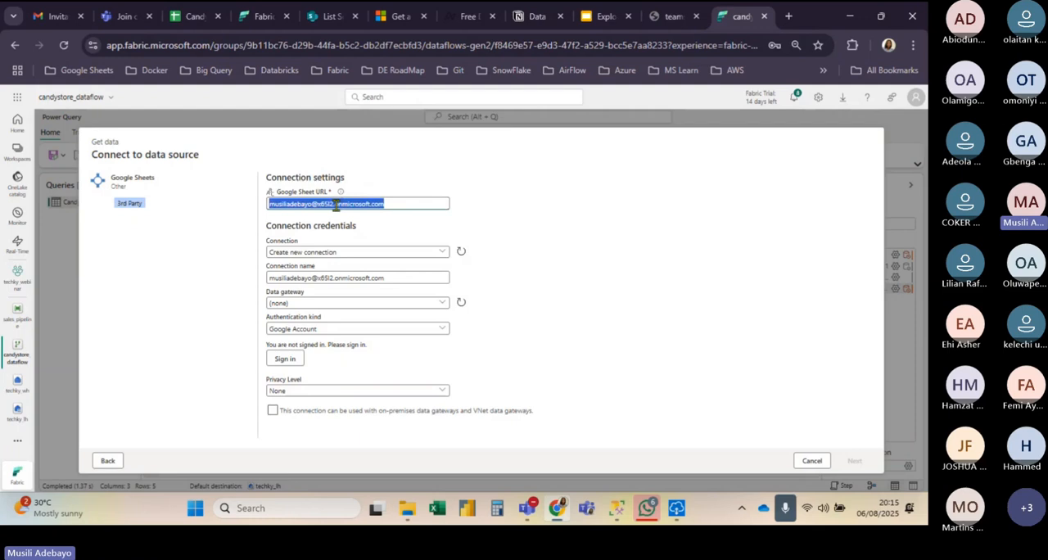
key("ctrl+v")
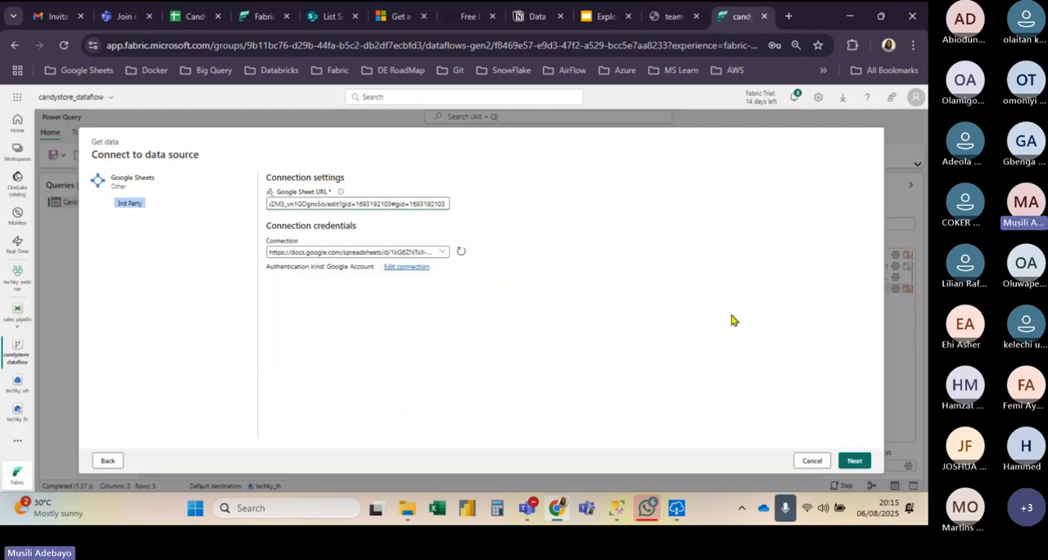
left_click(854, 463)
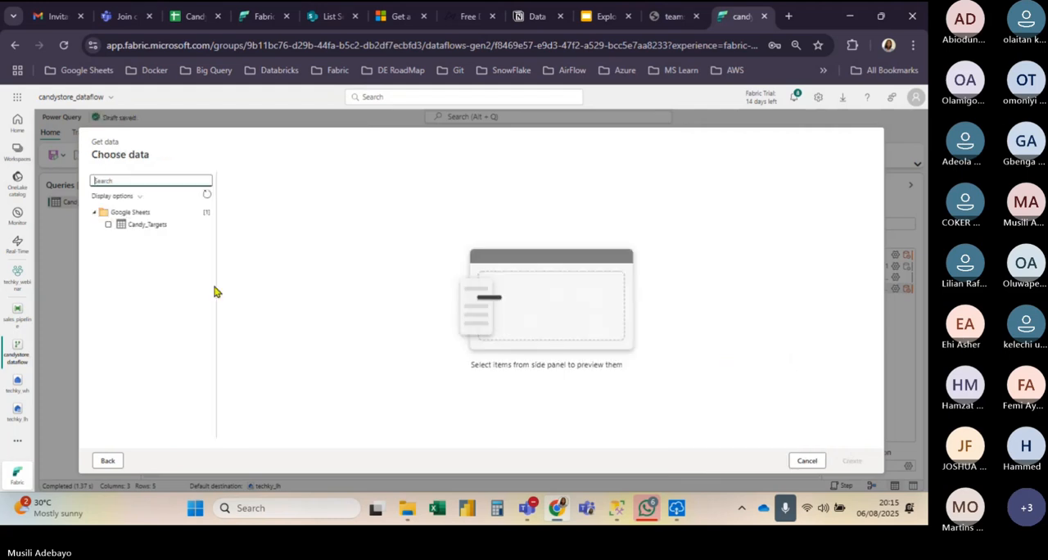
left_click(108, 225)
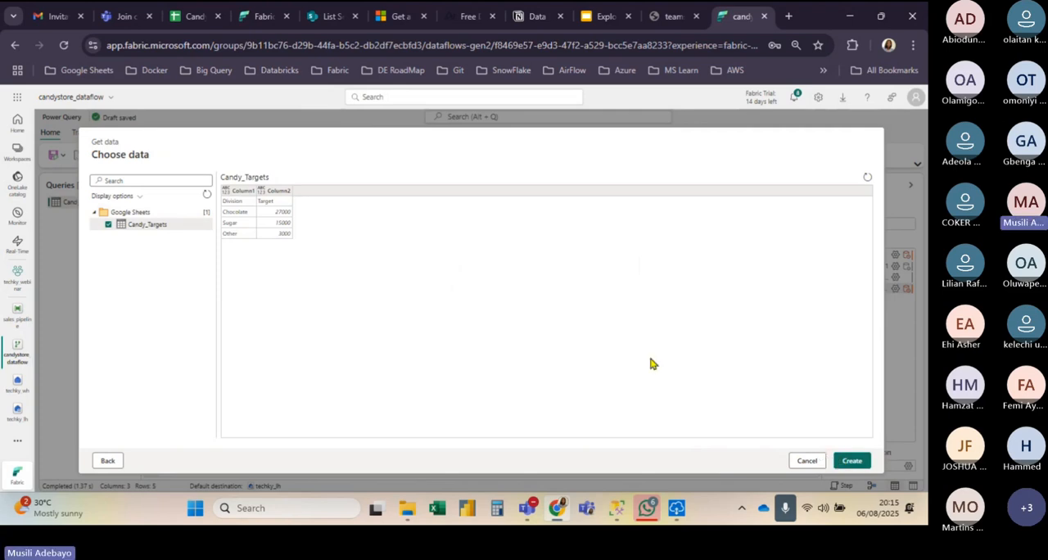
left_click(858, 460)
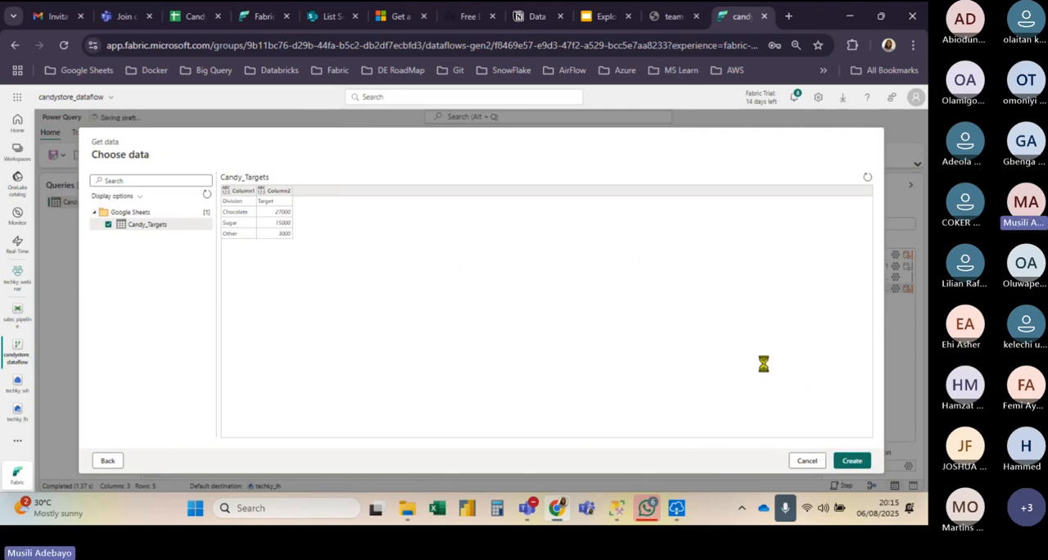
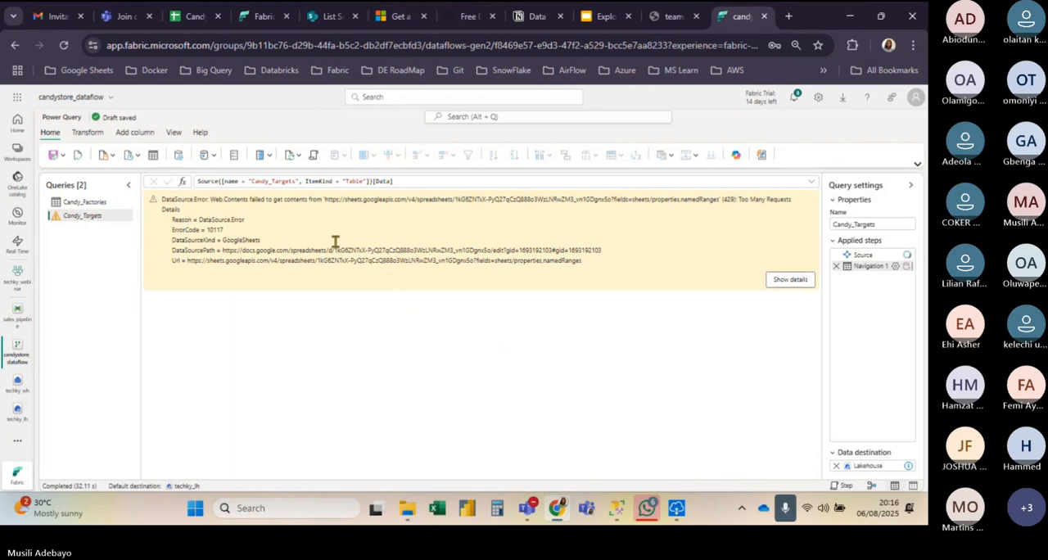
Step: Reload the dataflow editor, open the Candy_Targets query and use its first row as headers
left_click(63, 46)
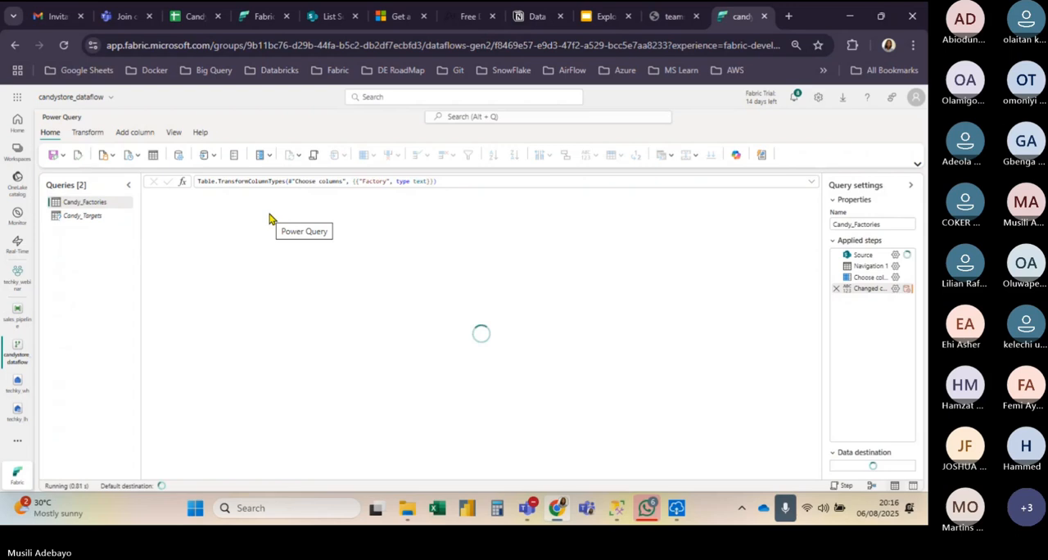
left_click(103, 217)
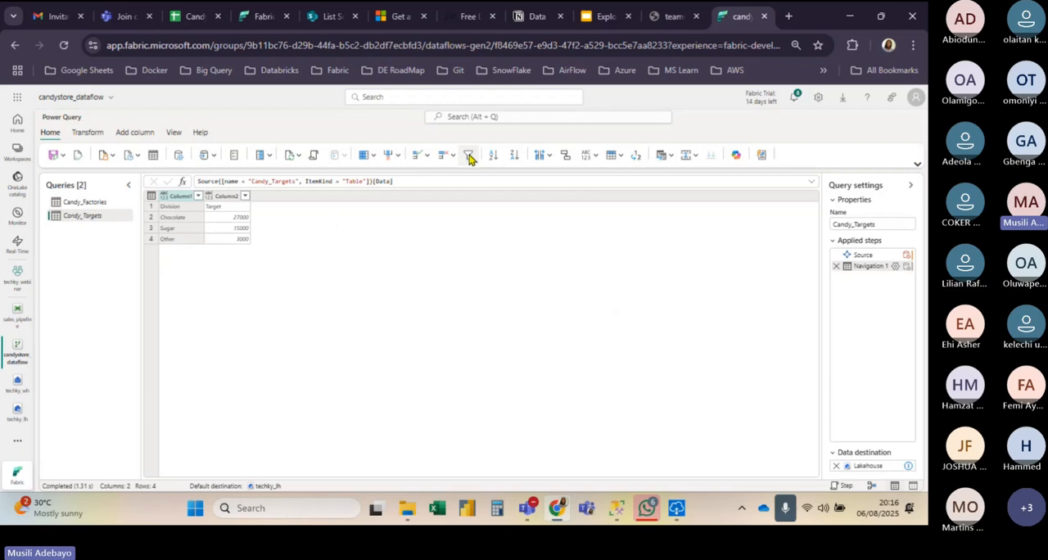
left_click(619, 158)
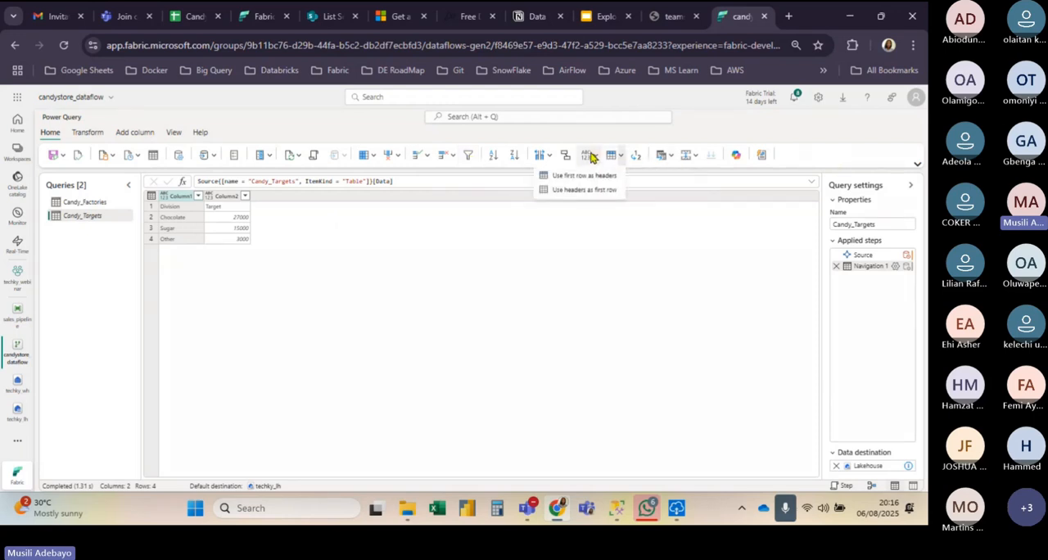
left_click(588, 174)
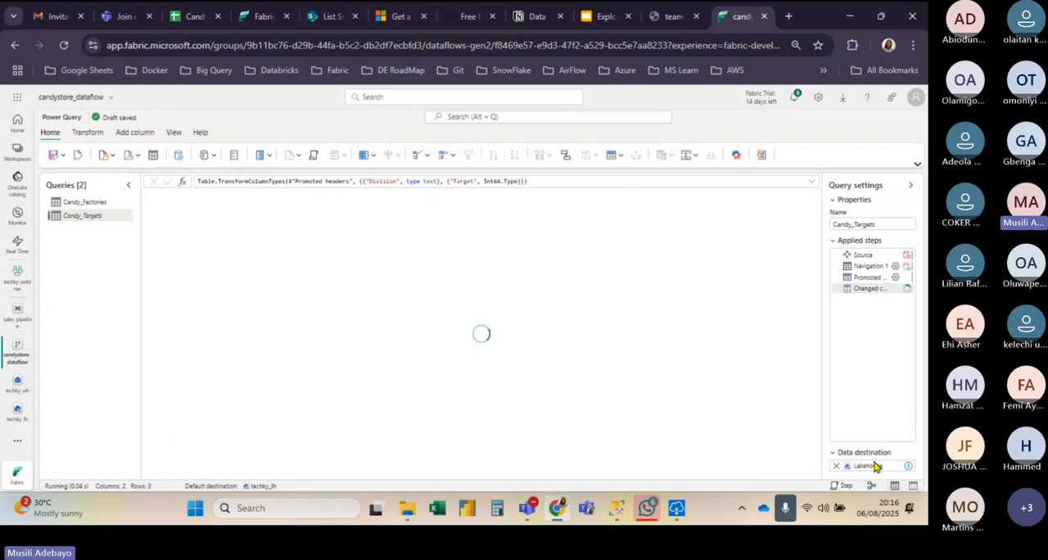
mouse_move(869, 466)
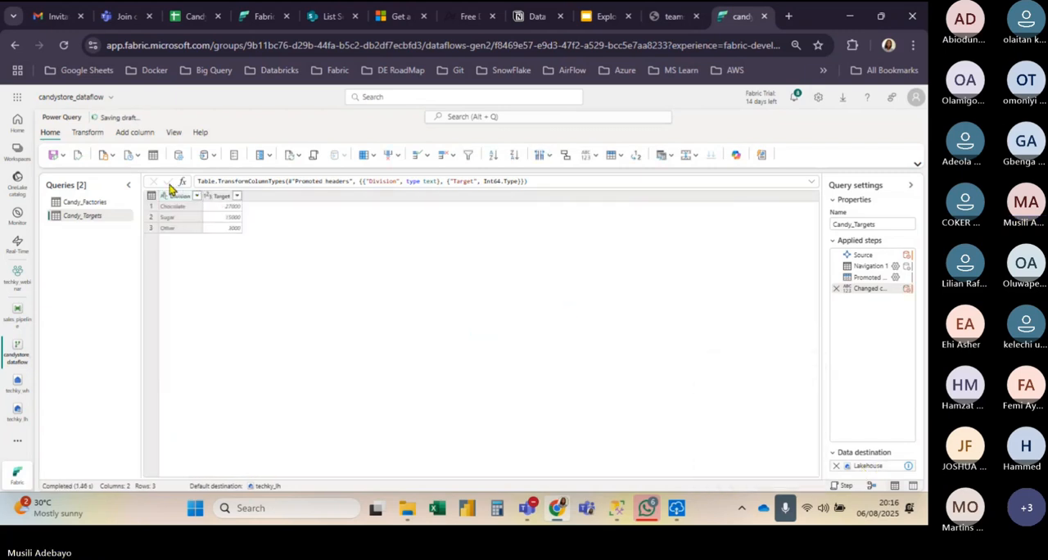
Step: Save and run candystore_dataflow, and refresh the techky_lh lakehouse to check for the Candy_Targets table
left_click(53, 154)
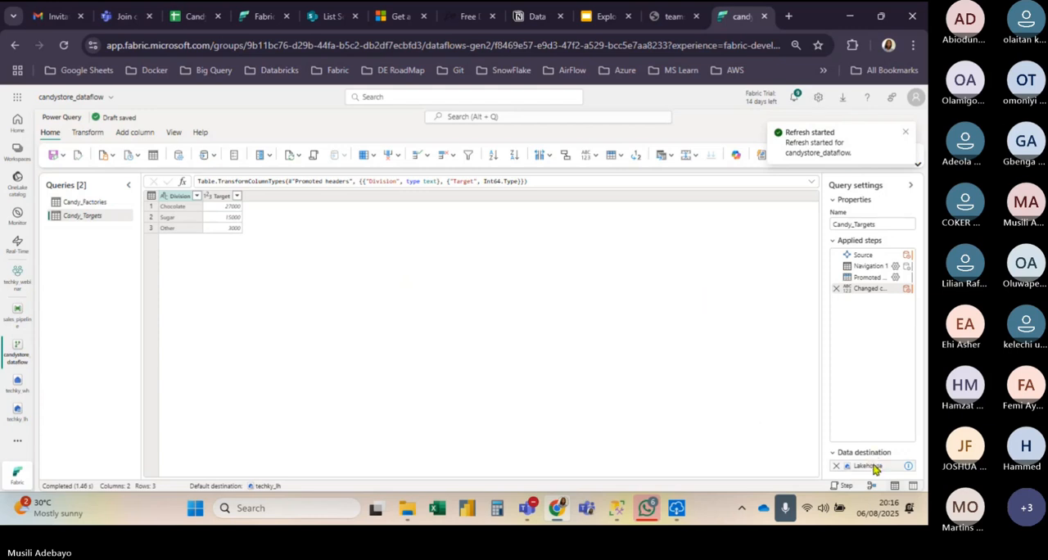
mouse_move(871, 466)
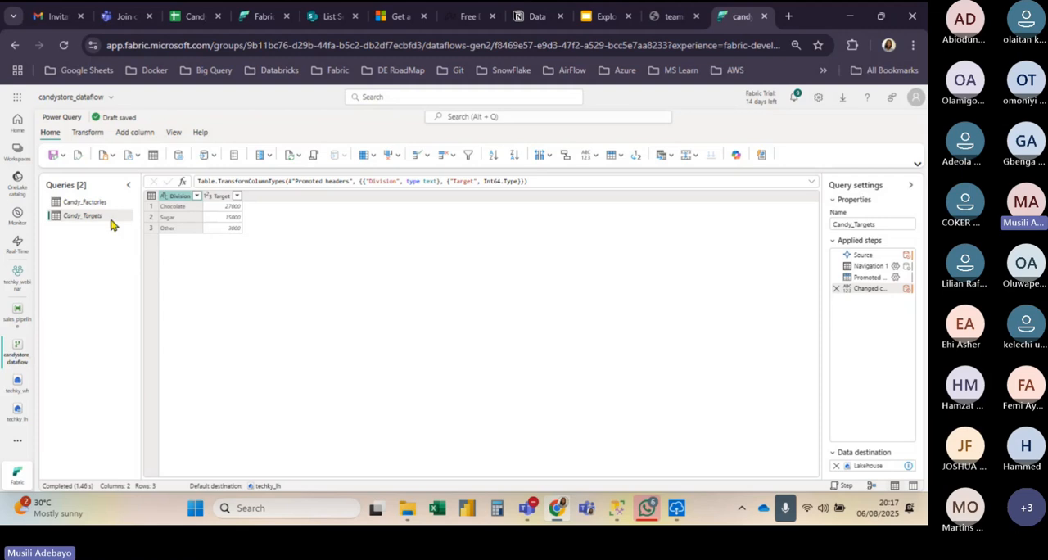
left_click(17, 412)
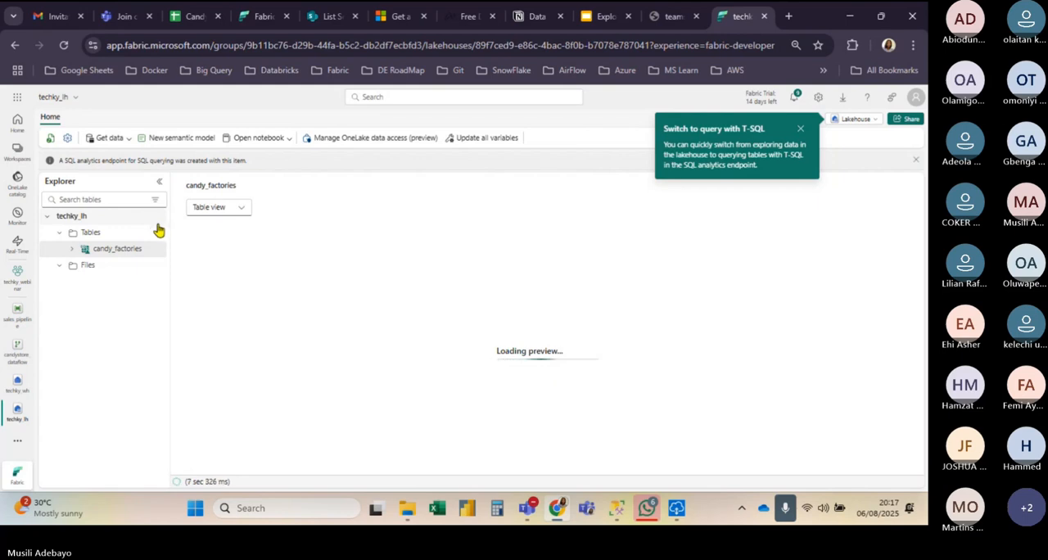
left_click(51, 139)
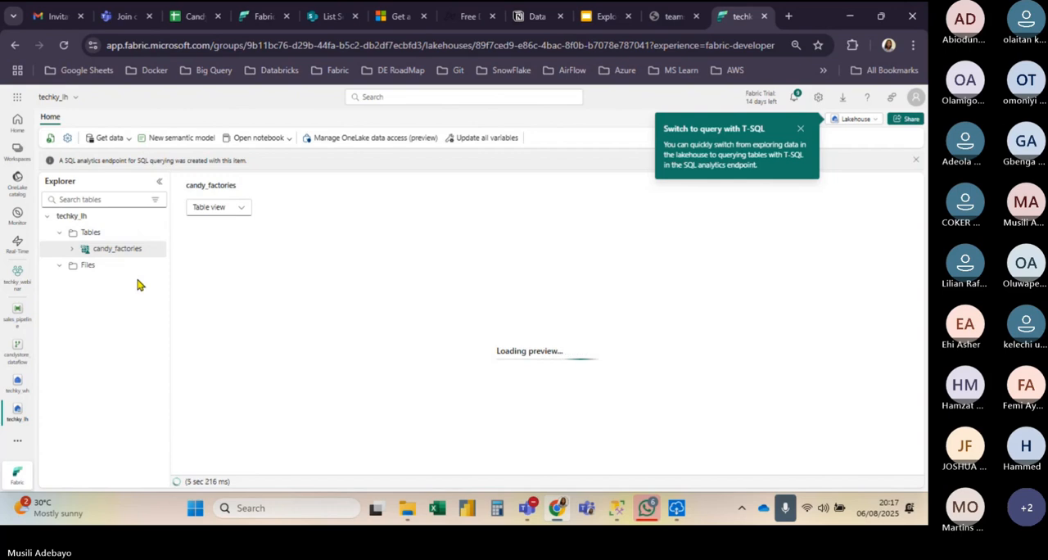
left_click(51, 139)
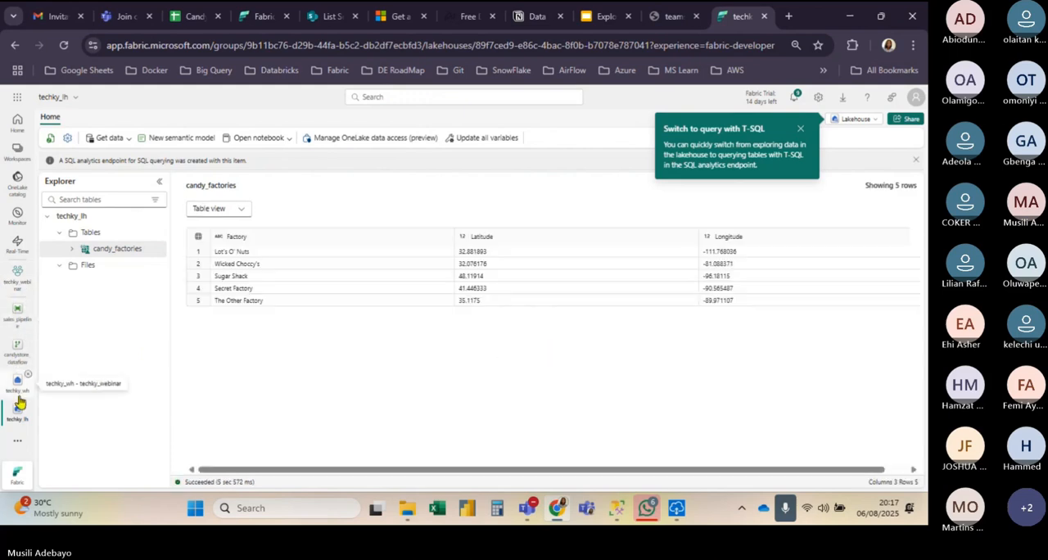
Step: Return to candystore_dataflow, remove the Candy_Targets query's data destination and assign the default techky_lh destination again
left_click(16, 316)
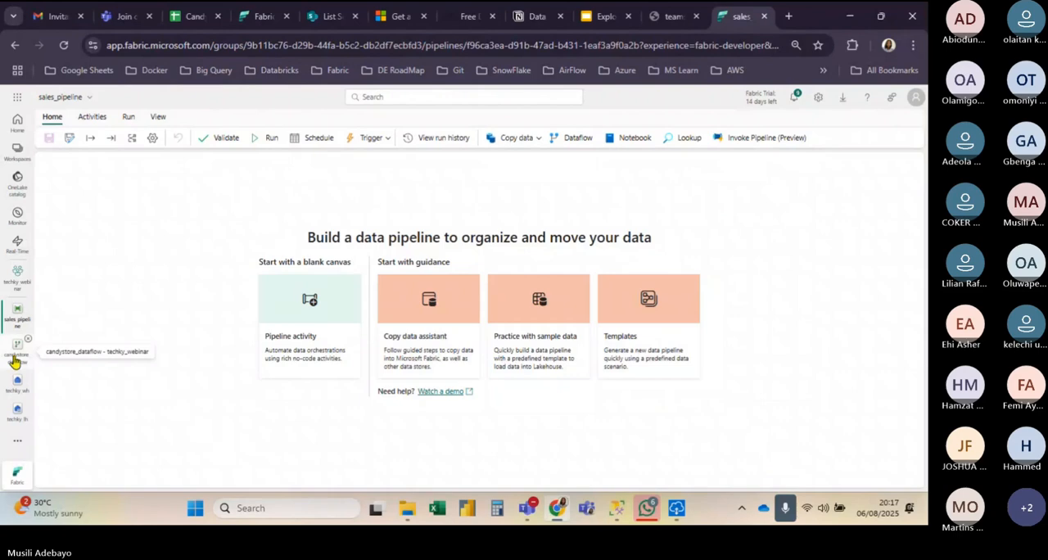
left_click(14, 357)
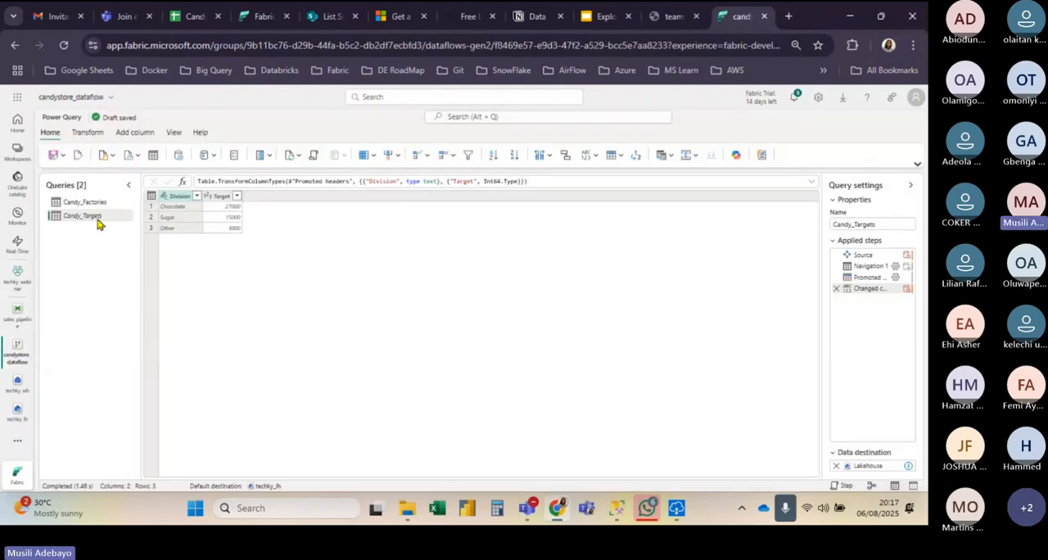
left_click(836, 465)
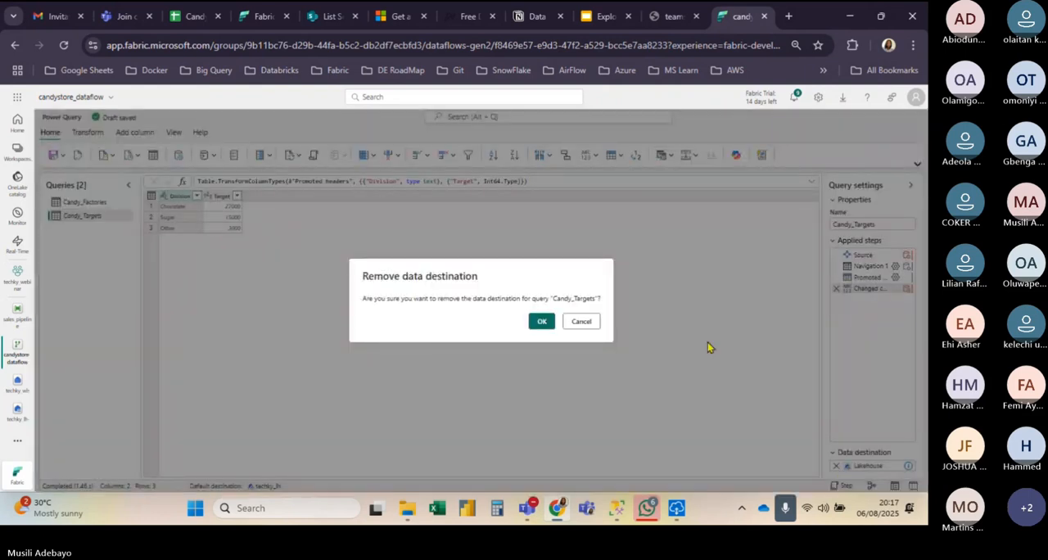
left_click(538, 321)
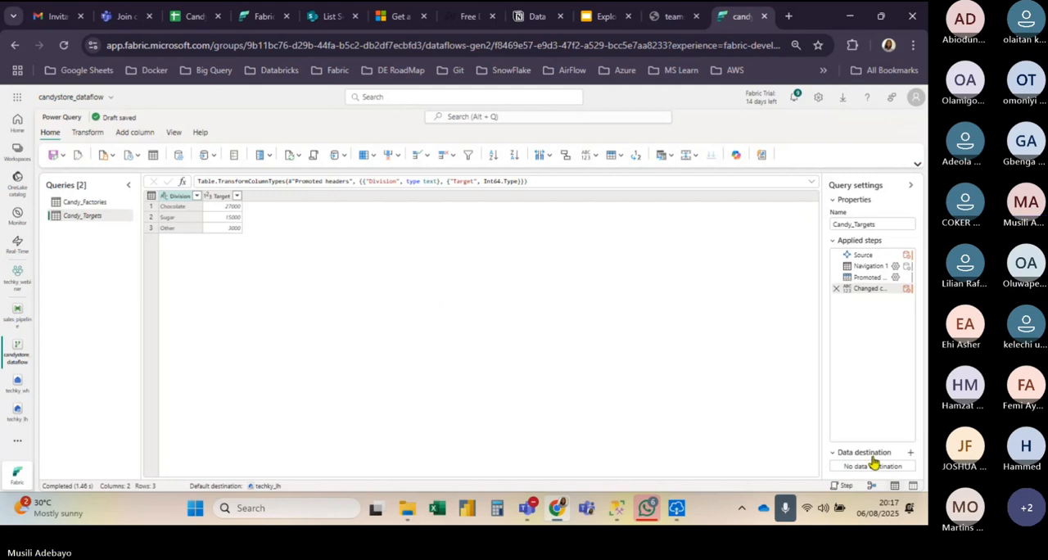
left_click(911, 455)
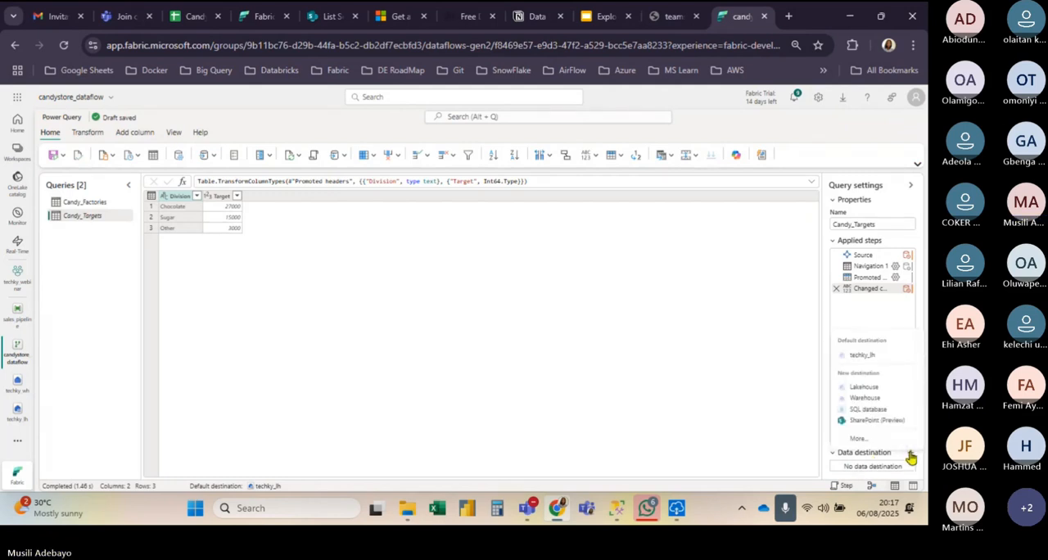
left_click(879, 355)
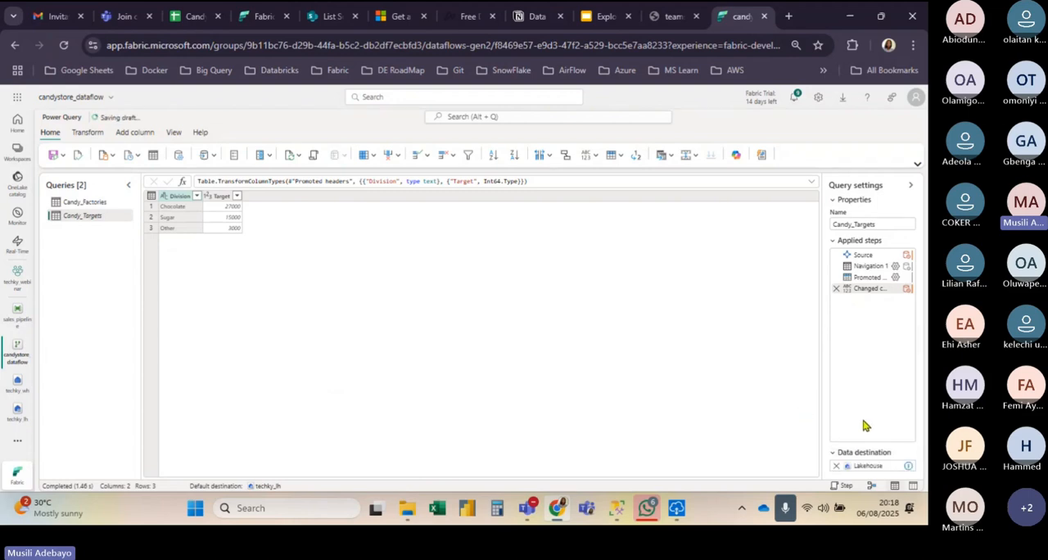
Step: Save and run the dataflow with the reassigned destination, and refresh the contents of techky_lh
left_click(54, 155)
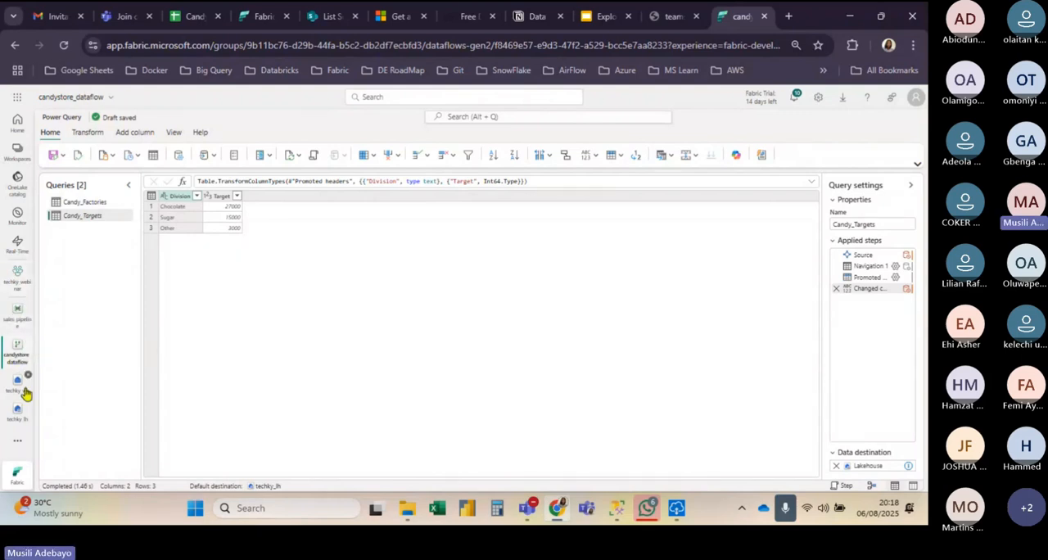
left_click(21, 424)
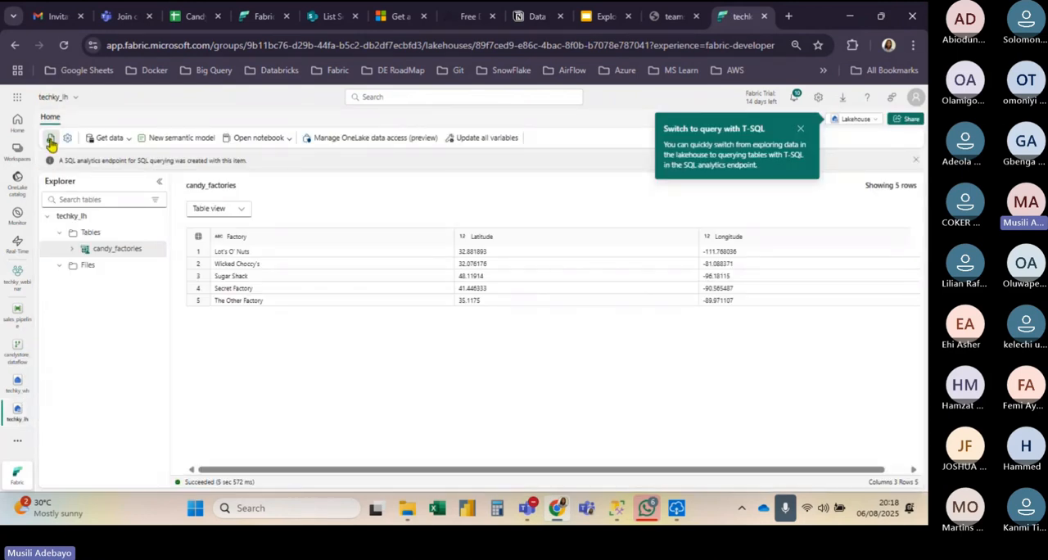
left_click(50, 139)
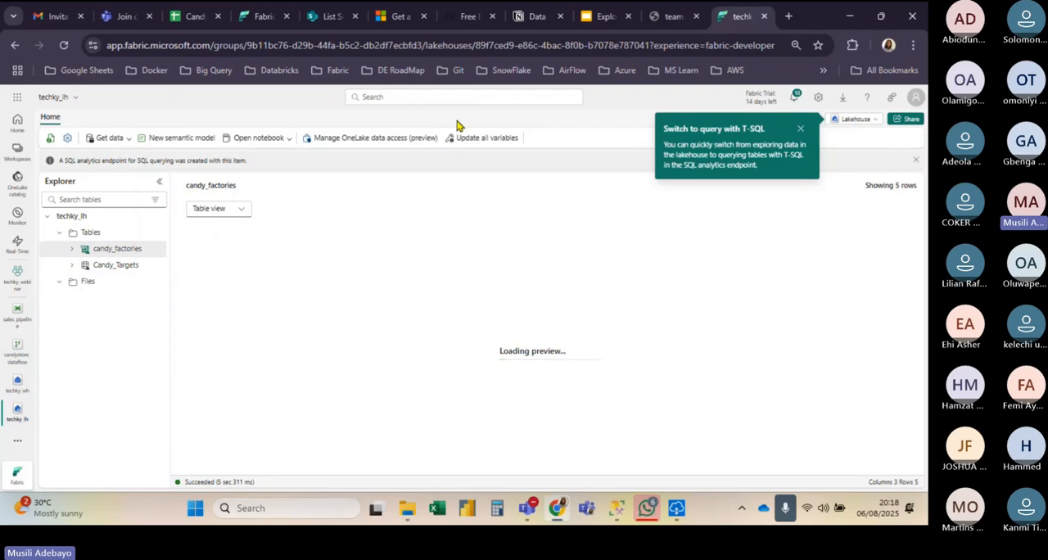
Step: Check the US Candy Distributor use-case slide, and open Candy_Products from the US+Candy+Distributor folder in Excel
left_click(600, 18)
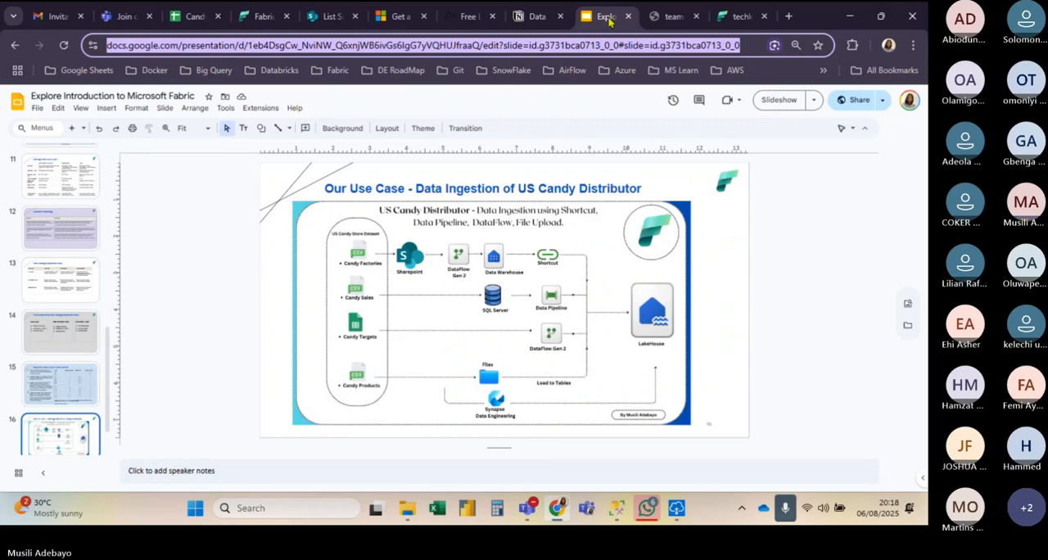
left_click(745, 15)
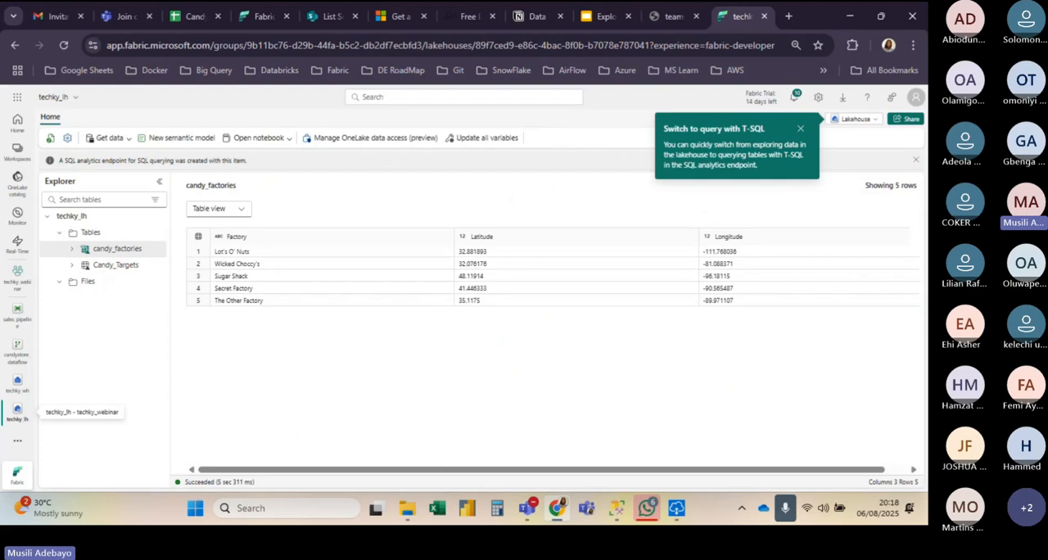
left_click(410, 511)
left_click(243, 187)
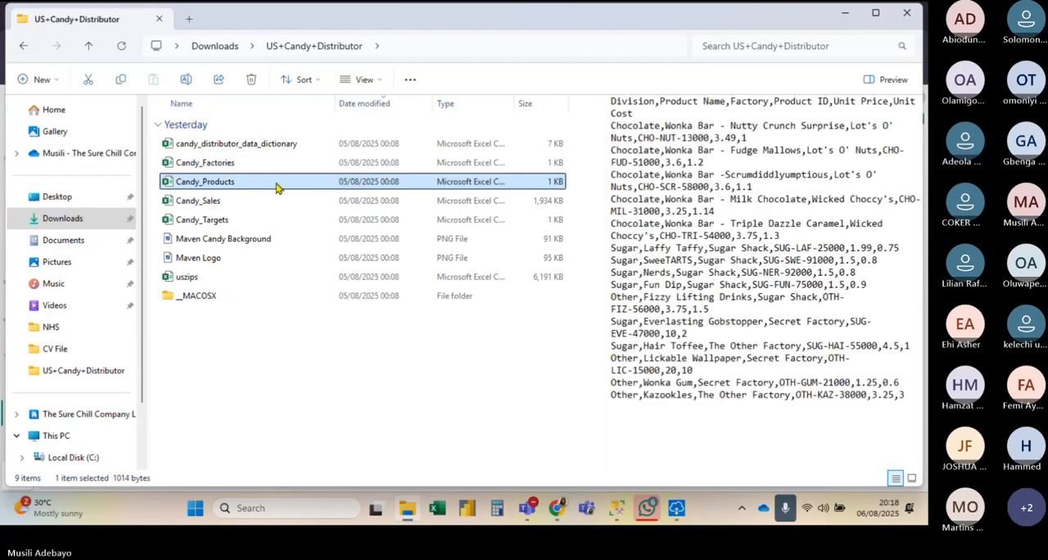
double_click(276, 188)
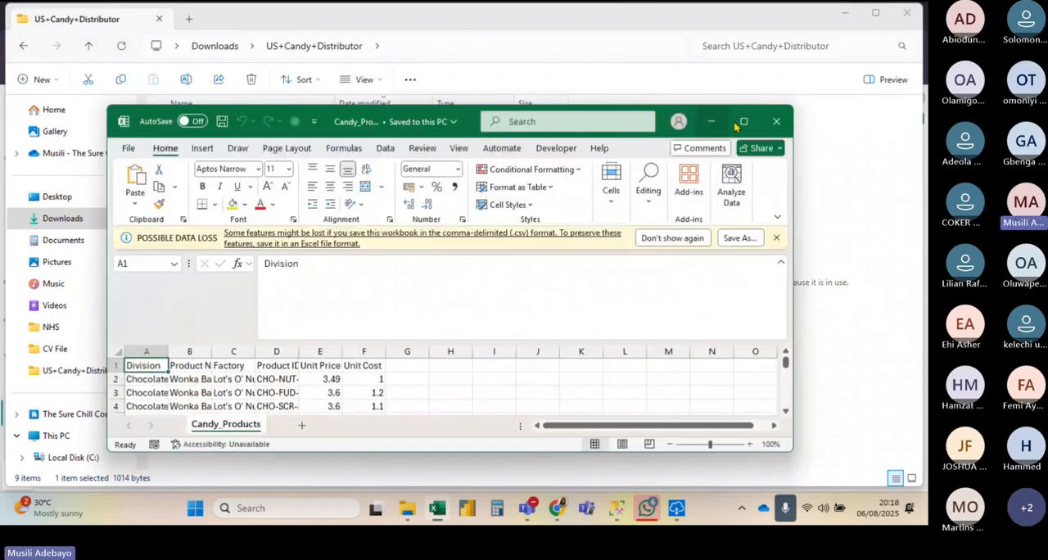
left_click(742, 122)
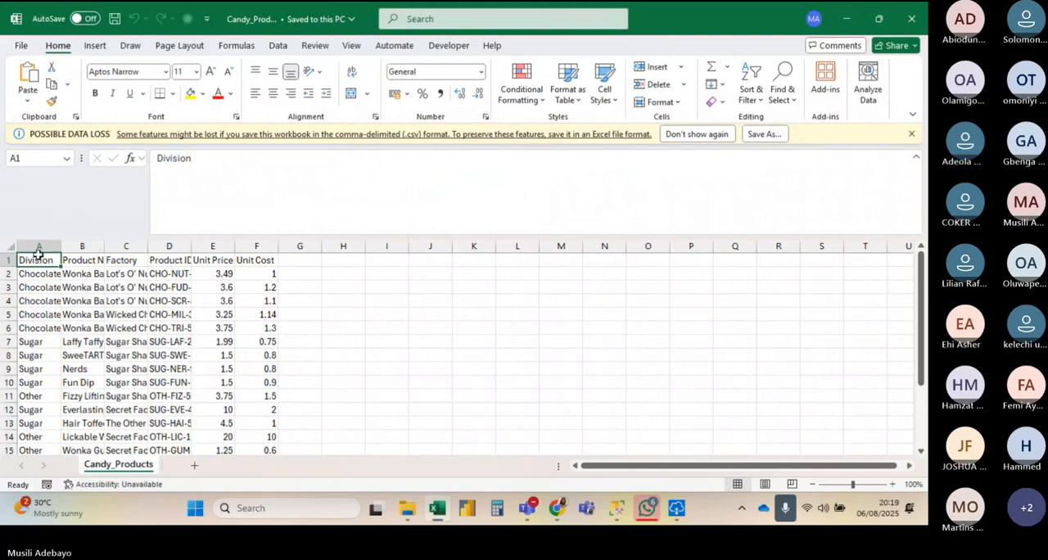
Step: Auto-fit the widths of all columns in the Candy_Products sheet
left_click(10, 245)
left_click_drag(103, 241, 103, 242)
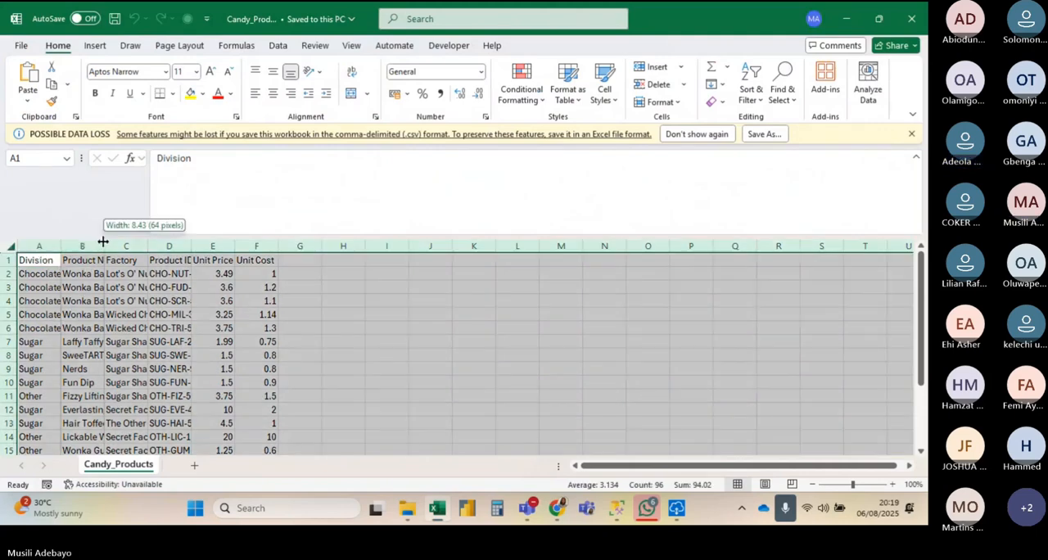
double_click(103, 242)
Step: Remove the spaces from the headers in B1 and D1 so they read ProductName and ProductID
left_click(155, 258)
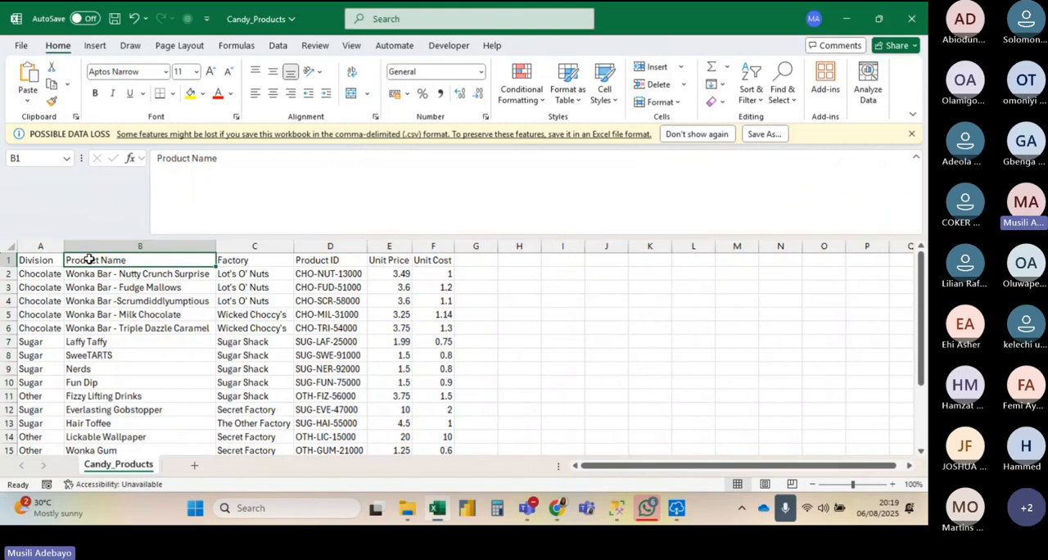
double_click(126, 259)
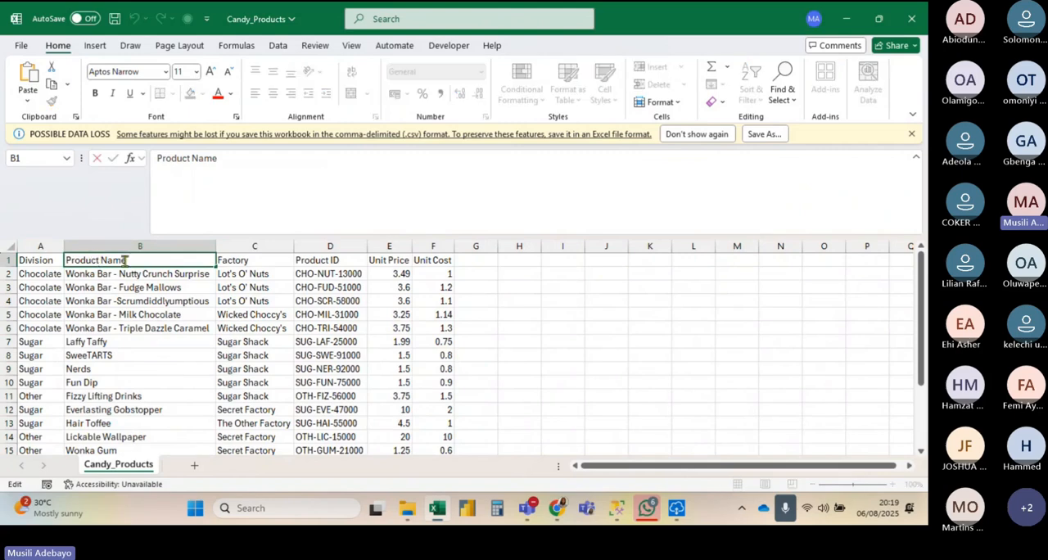
key("BackSpace")
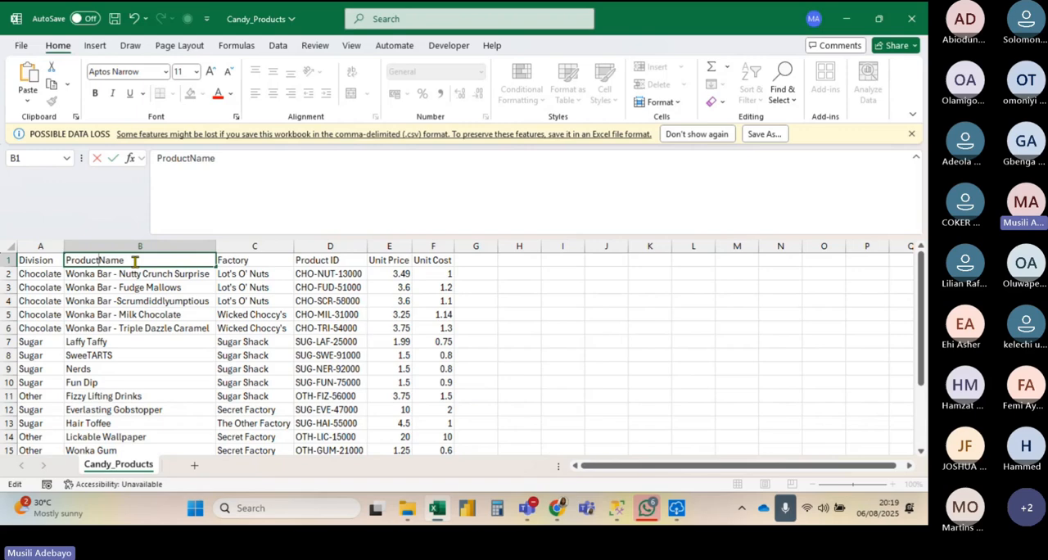
left_click(329, 260)
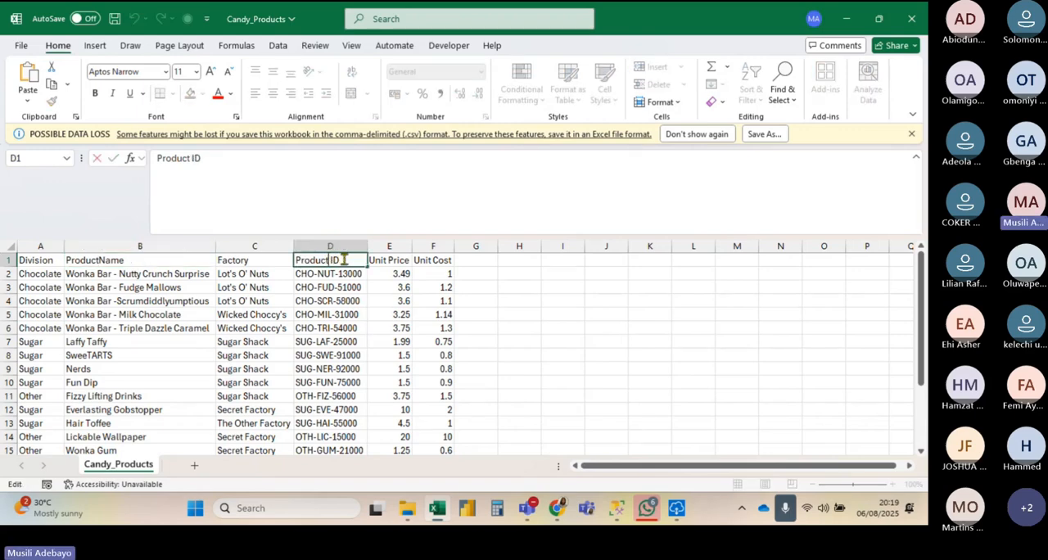
key("BackSpace")
key("Return")
Step: Change the headers in E1 and F1 to UnitPrice and UnitCost, and save and close the Candy_Products file
double_click(386, 260)
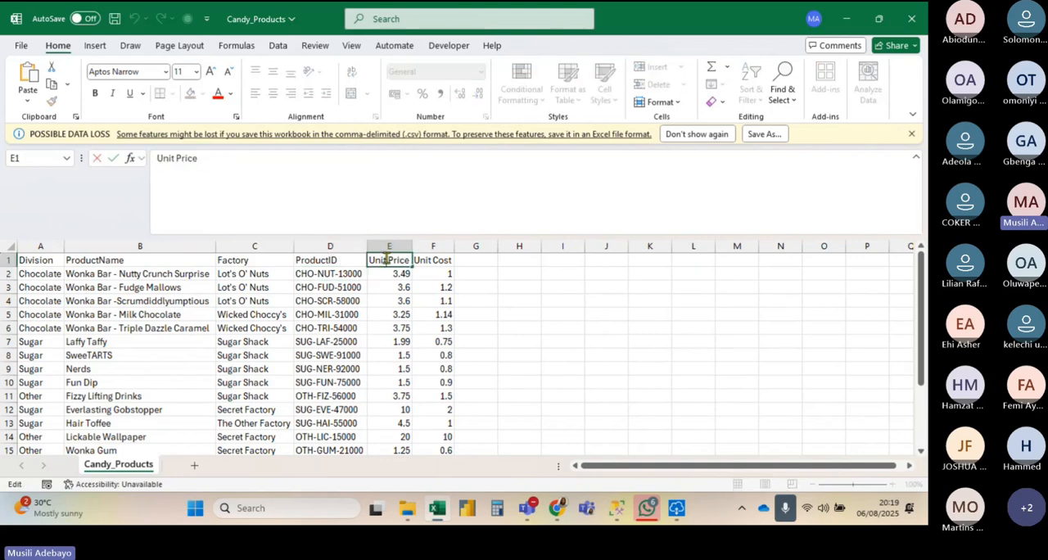
key("BackSpace")
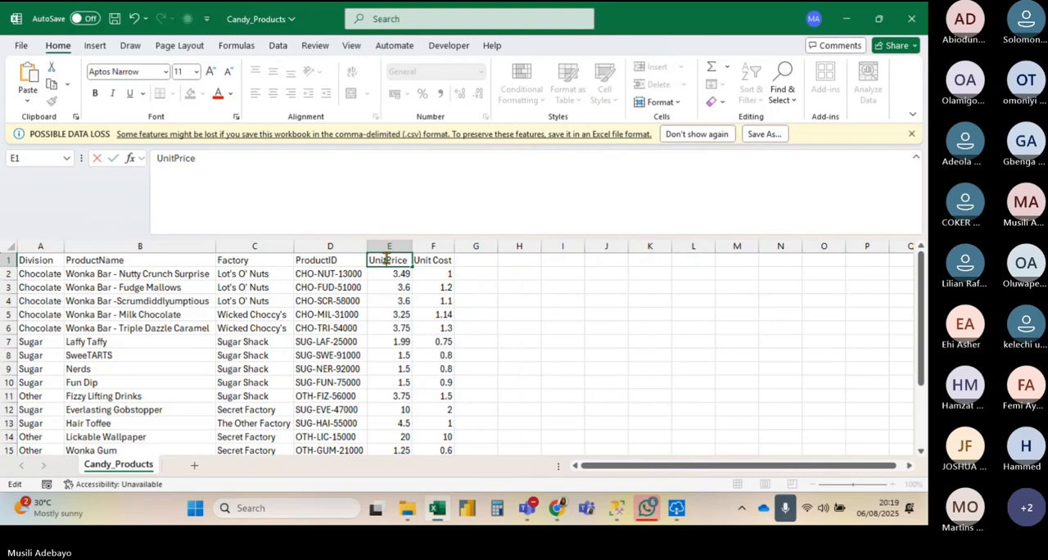
double_click(435, 259)
key("BackSpace")
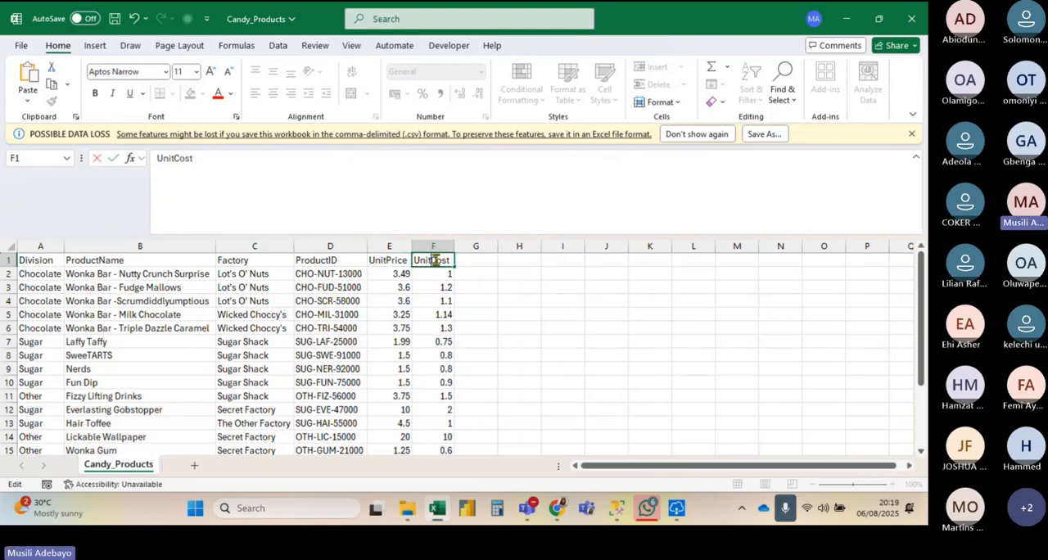
key("Return")
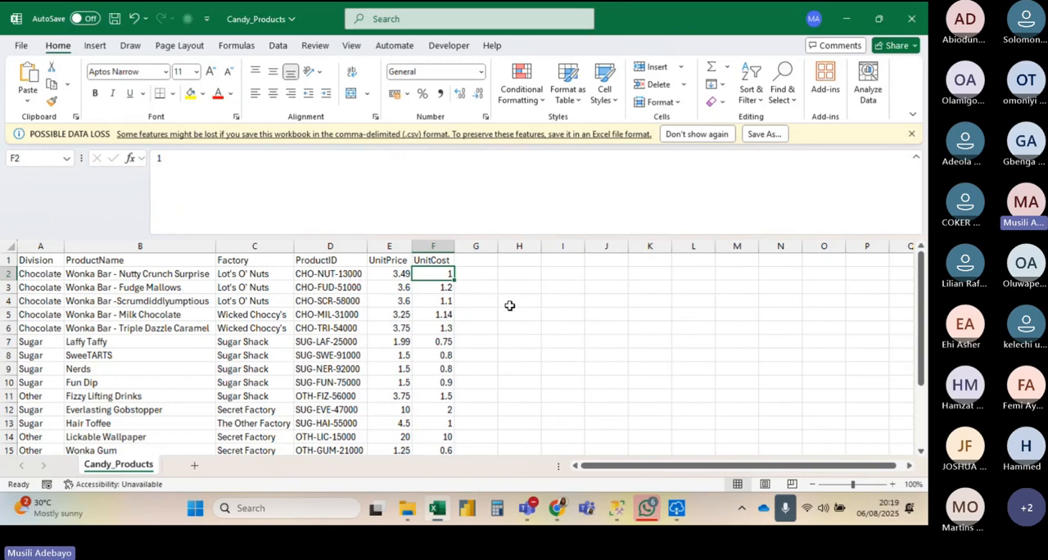
key("ctrl+s")
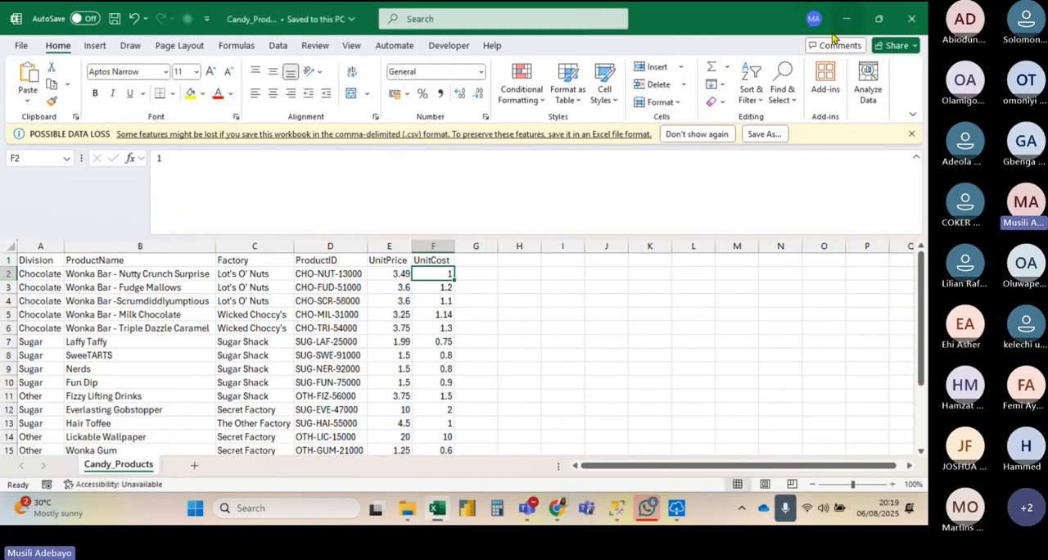
left_click(901, 23)
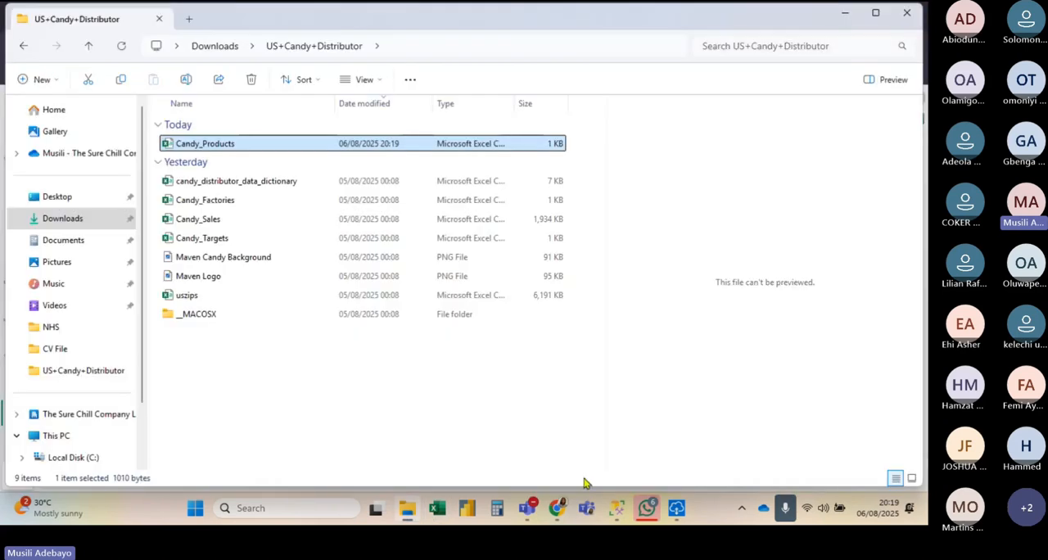
Step: Switch to Fabric in the browser and start a file upload to the Files section of the techky_lh lakehouse, browsing for a local file
left_click(559, 516)
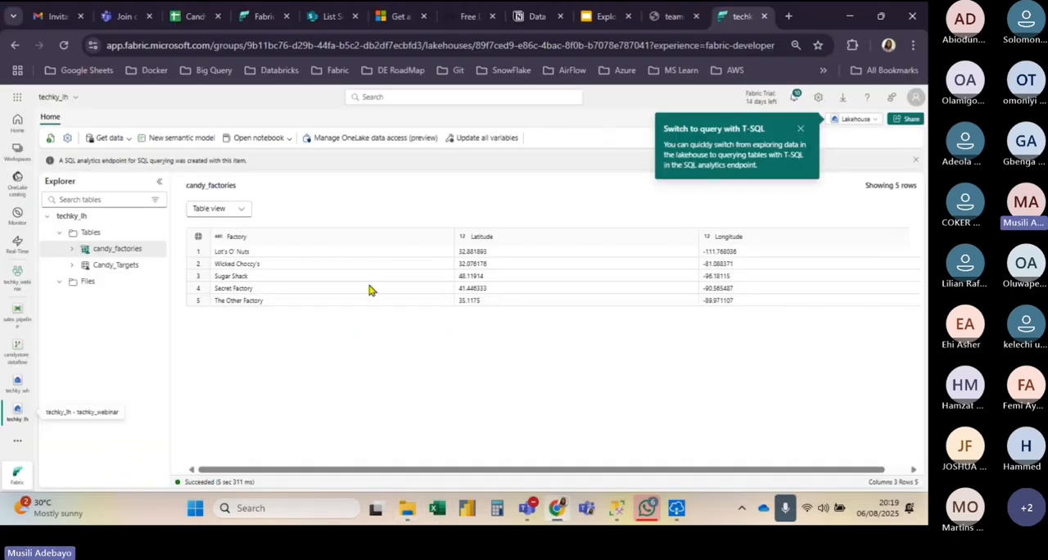
left_click(89, 285)
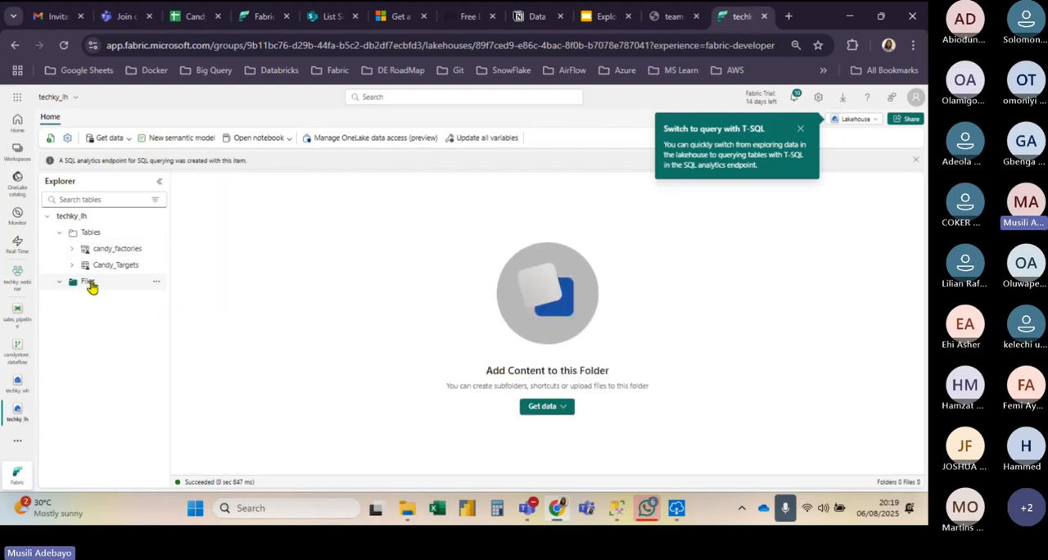
left_click(121, 139)
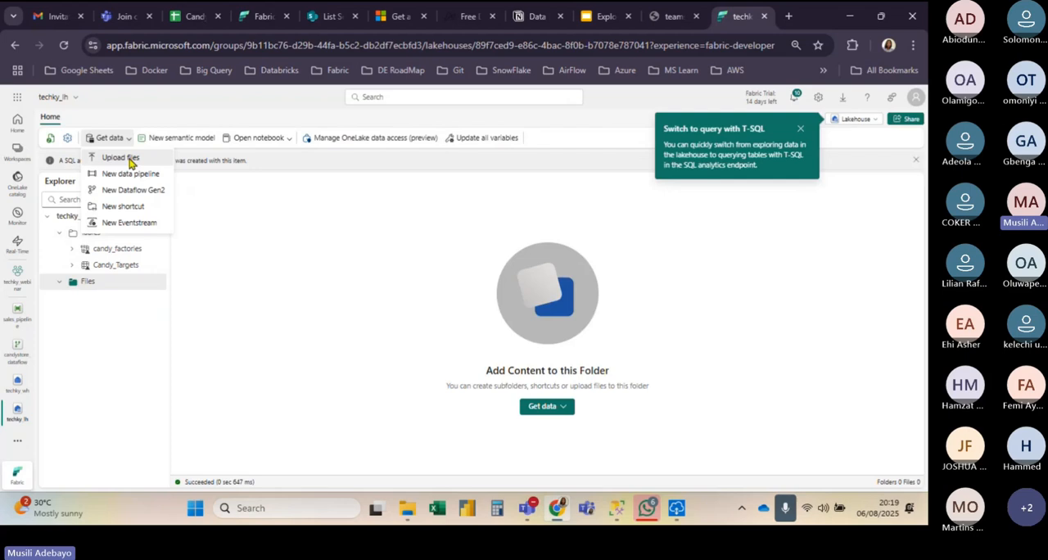
left_click(131, 161)
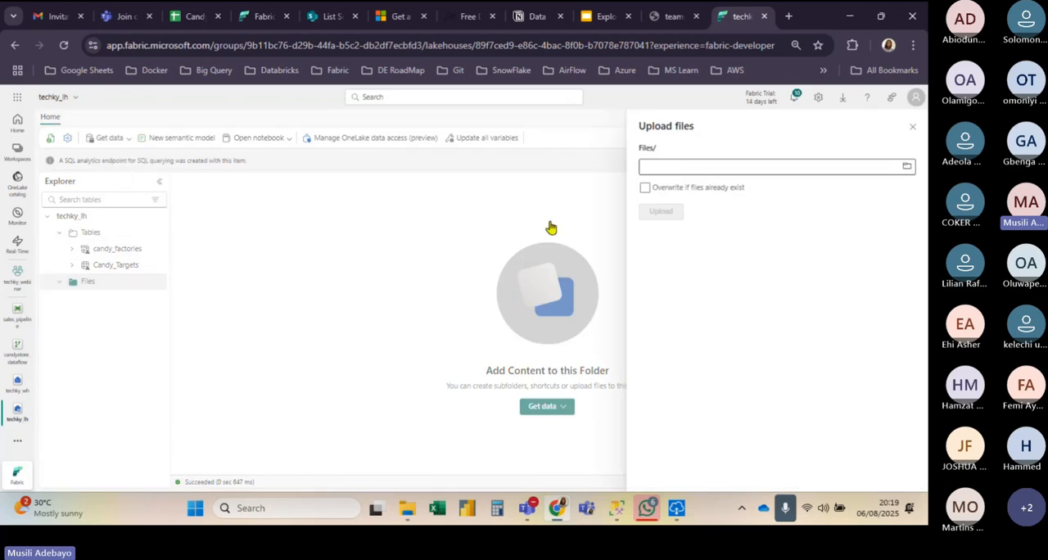
left_click(907, 167)
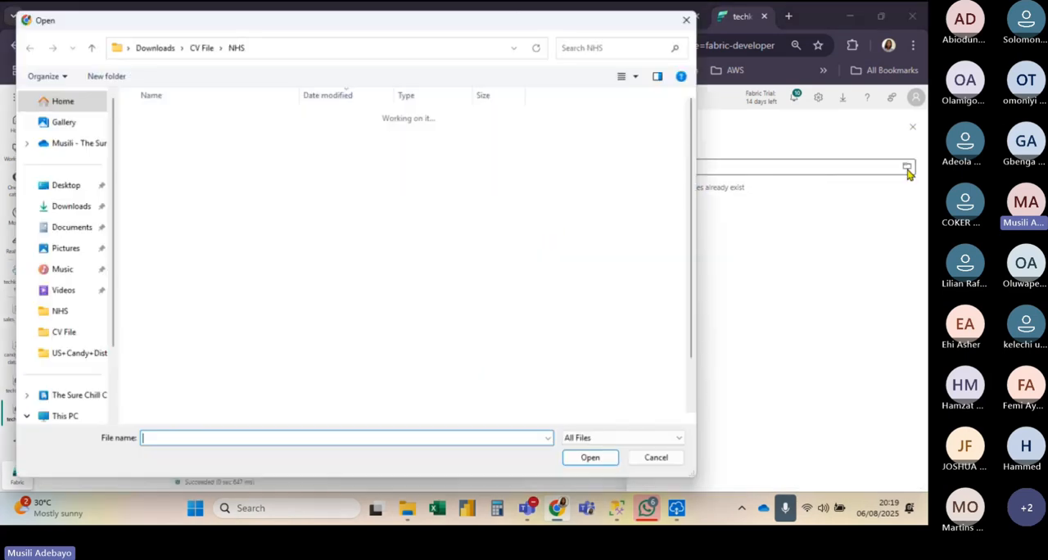
Step: Choose Candy_Products from the US+Candy+Distributor folder in Downloads, upload it to the lakehouse, and dismiss the upload pane
left_click(67, 206)
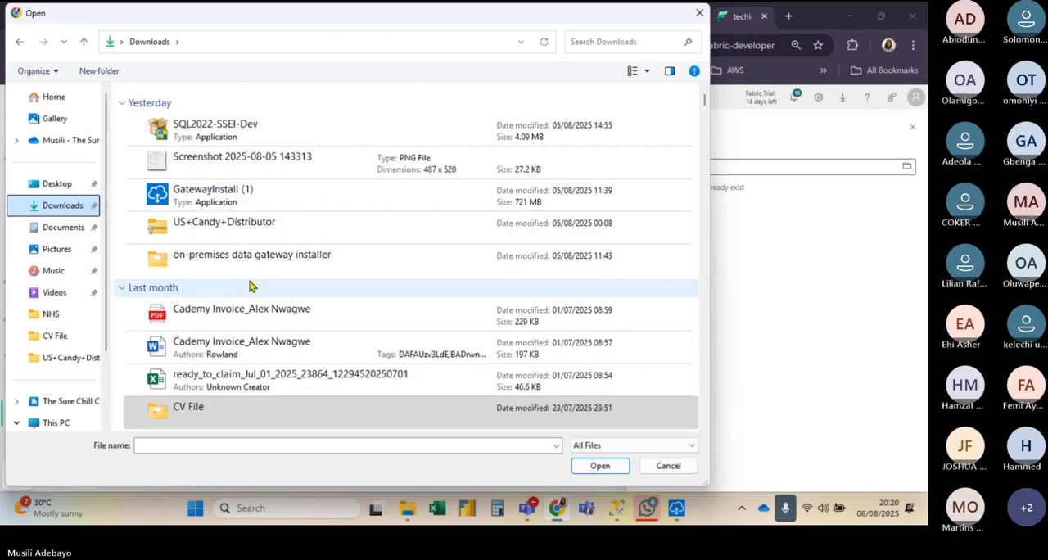
scroll(215, 143, "down", 2)
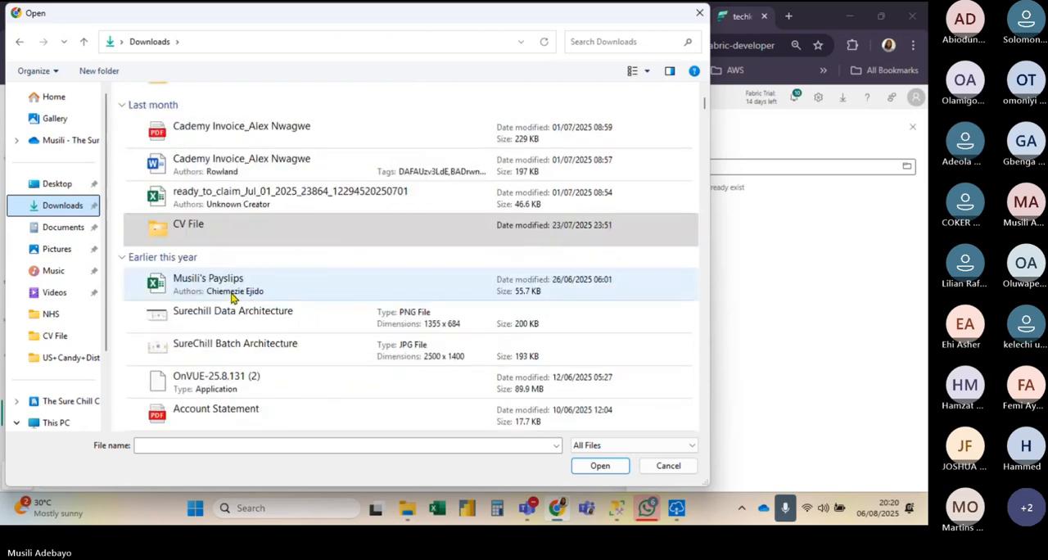
left_click(233, 295)
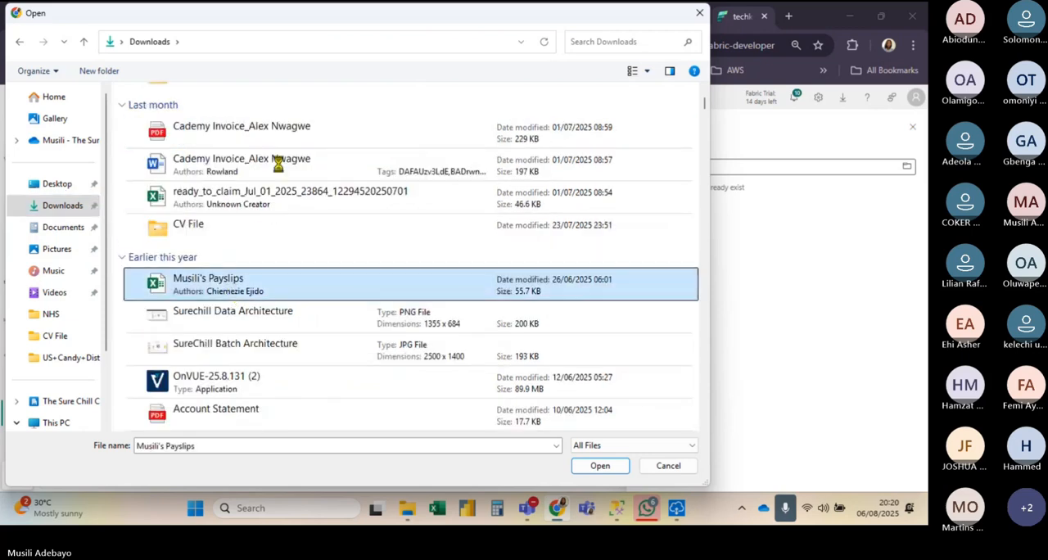
left_click(257, 97)
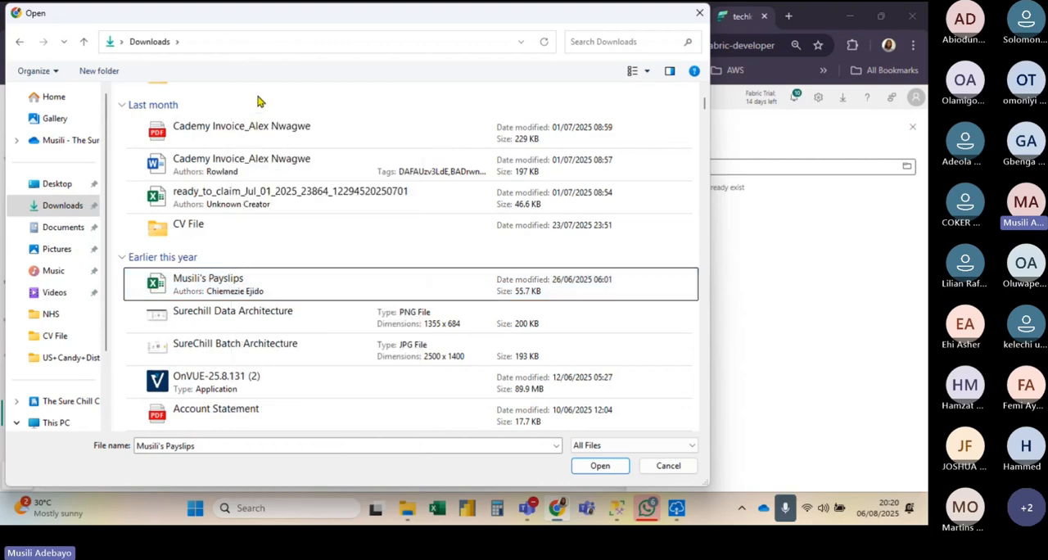
scroll(258, 100, "up", 5)
double_click(254, 119)
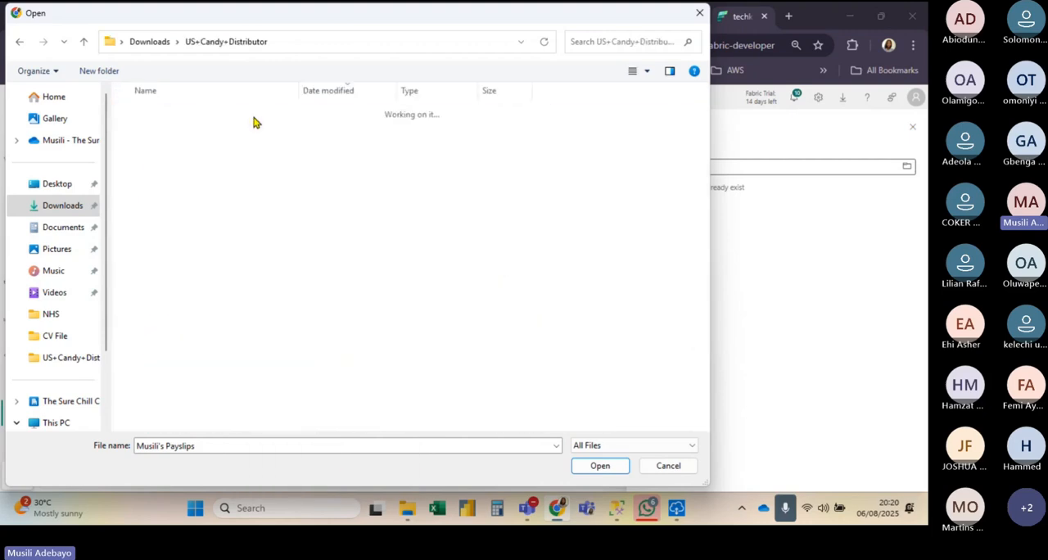
left_click(220, 132)
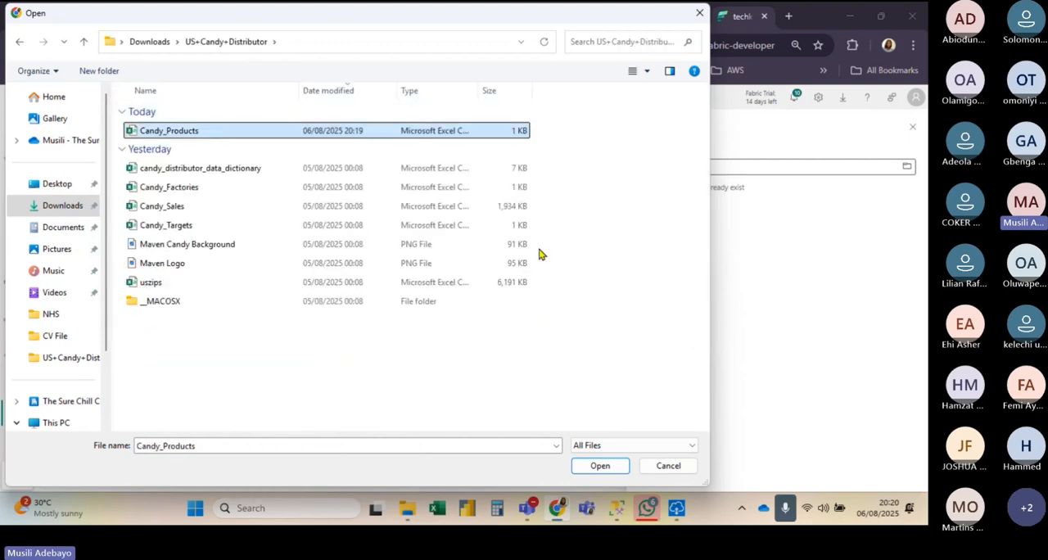
left_click(600, 464)
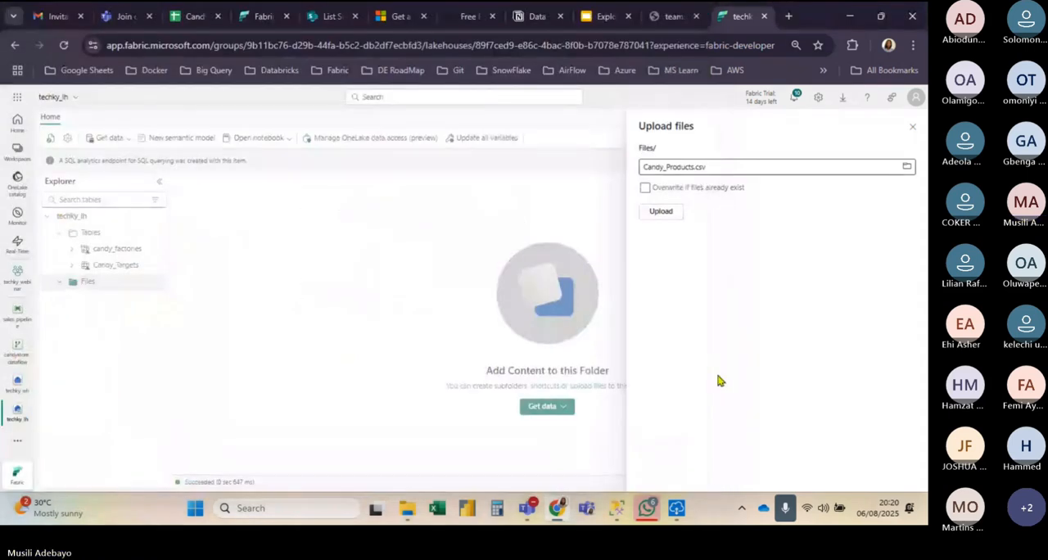
left_click(671, 213)
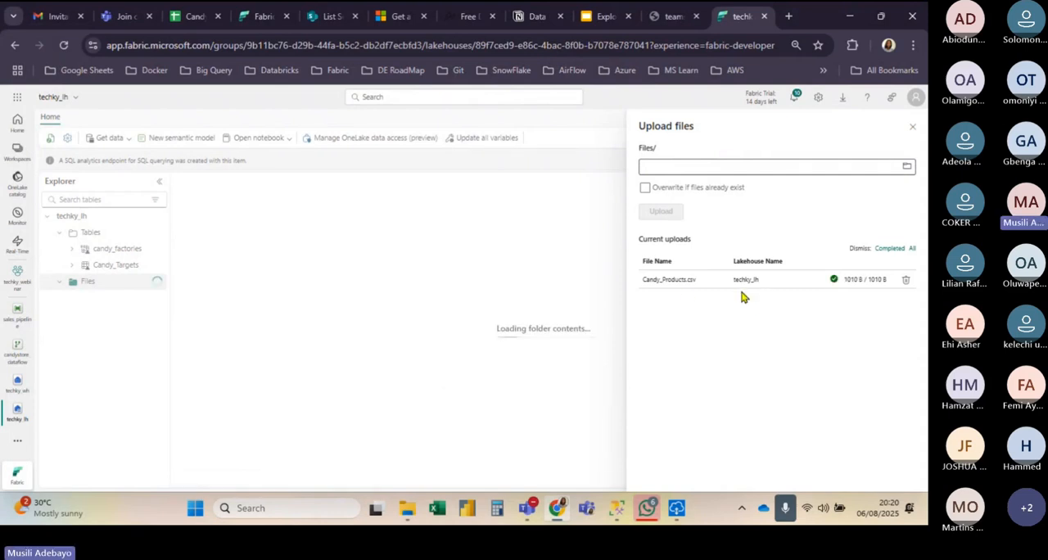
left_click(583, 303)
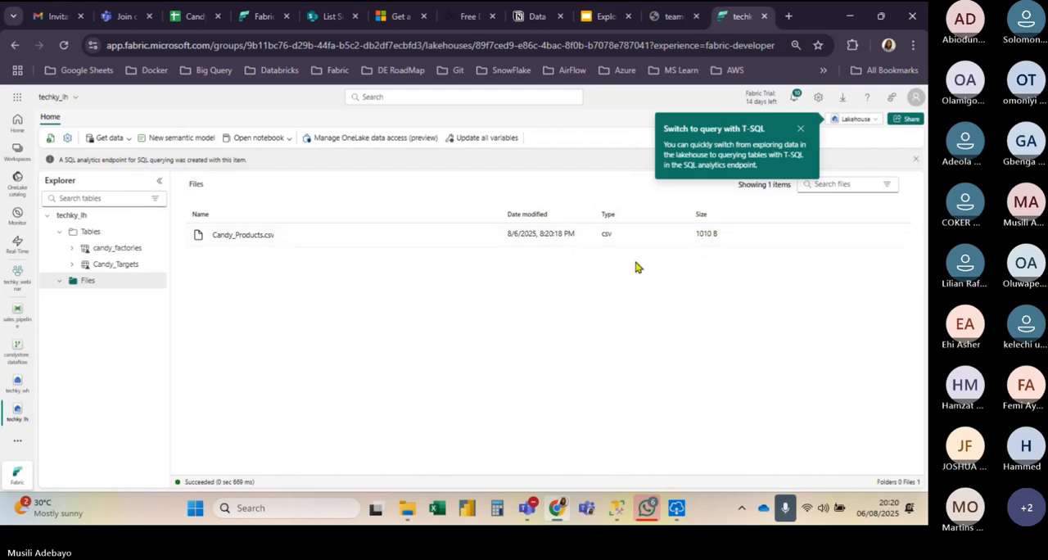
Step: Load Candy_Products.csv to a new table named candy_products, using the header for column names and a comma separator
left_click(488, 235)
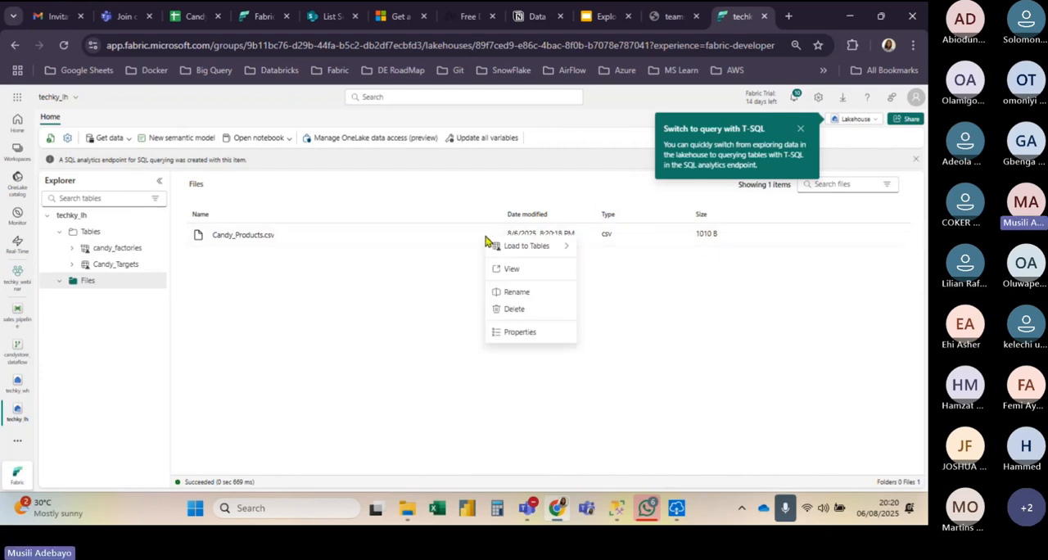
mouse_move(540, 245)
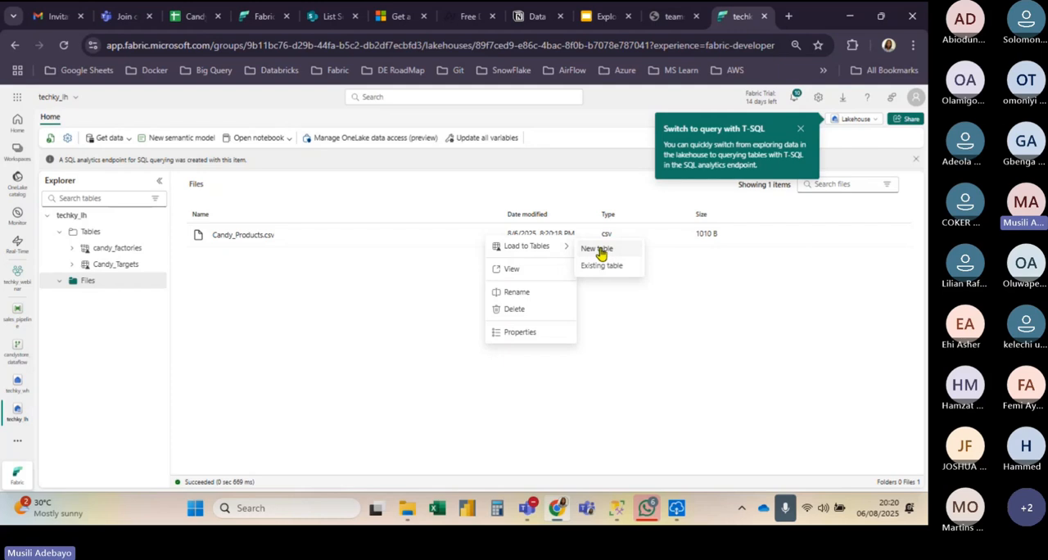
left_click(598, 250)
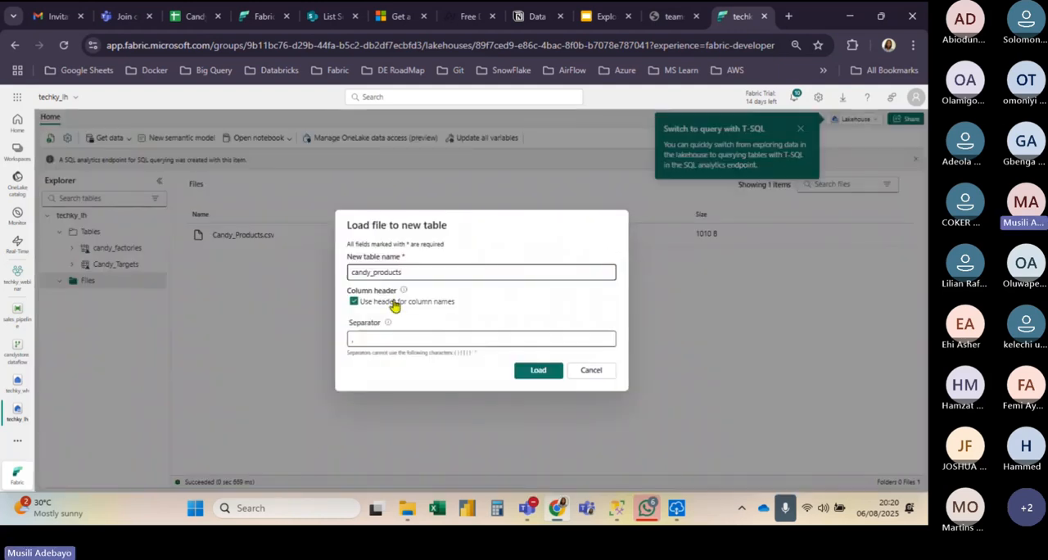
left_click(537, 374)
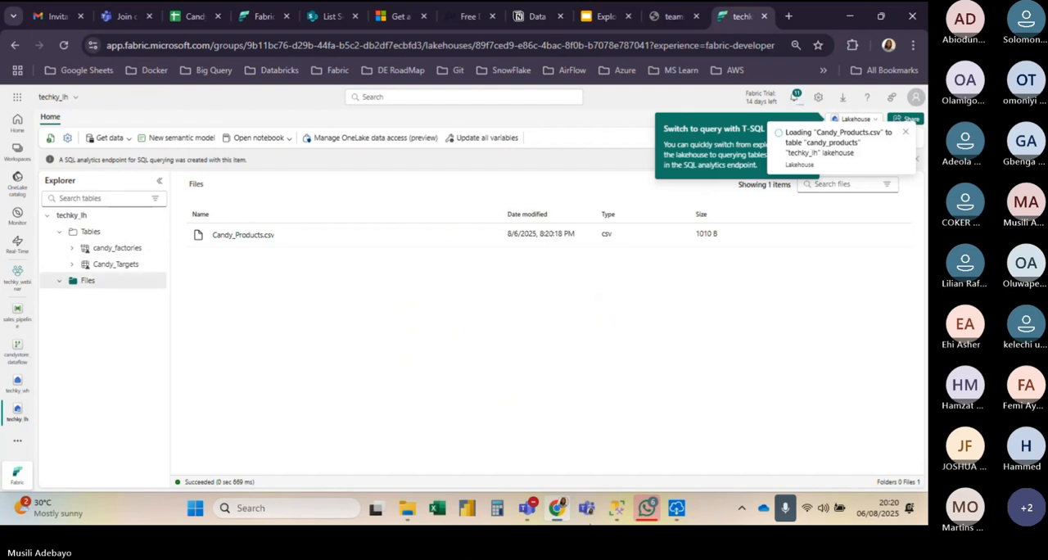
Step: Check the on-premises data gateway's status and the us_candystore_db database in SQL Server Management Studio, and return to the lakehouse
left_click(674, 513)
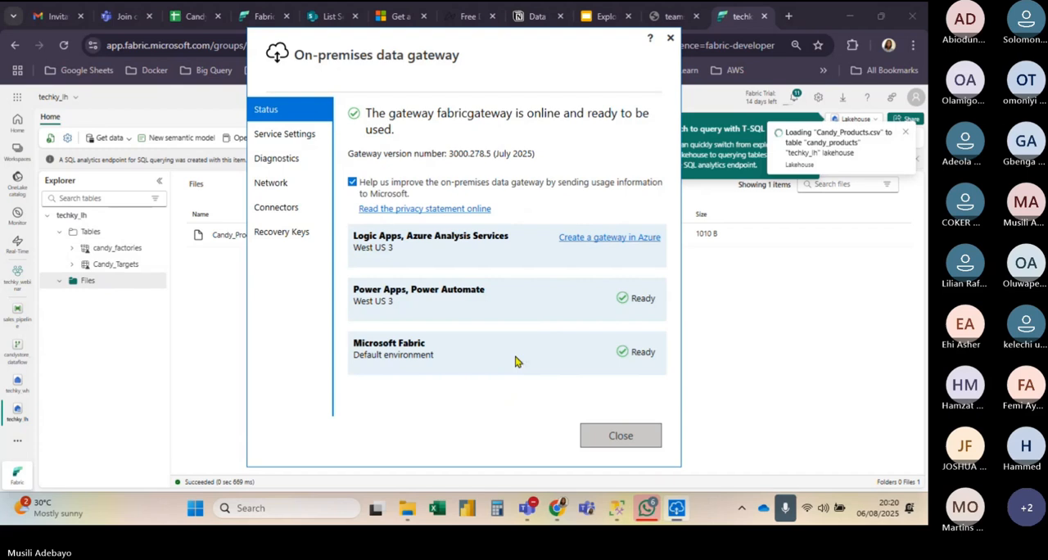
left_click(733, 282)
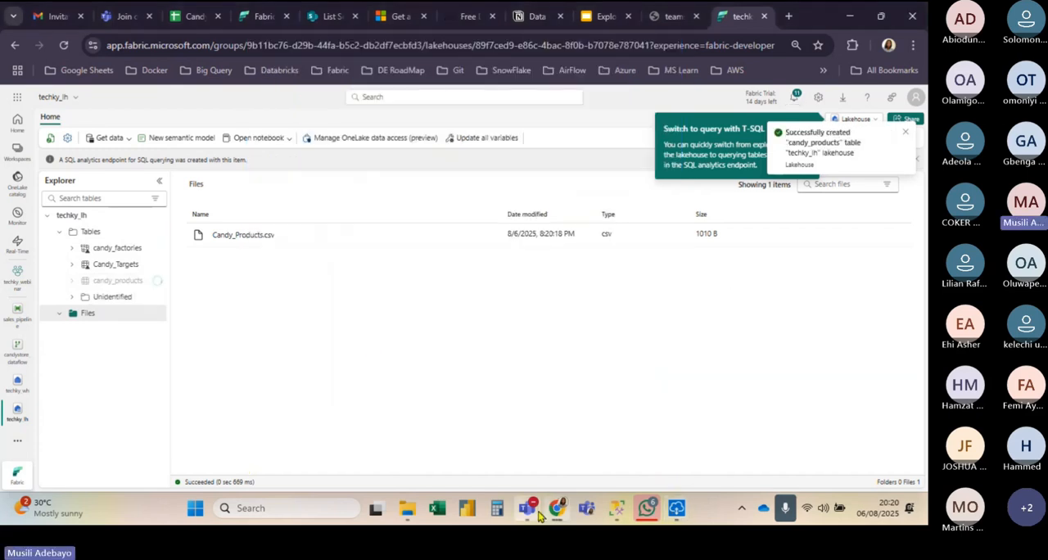
mouse_move(615, 511)
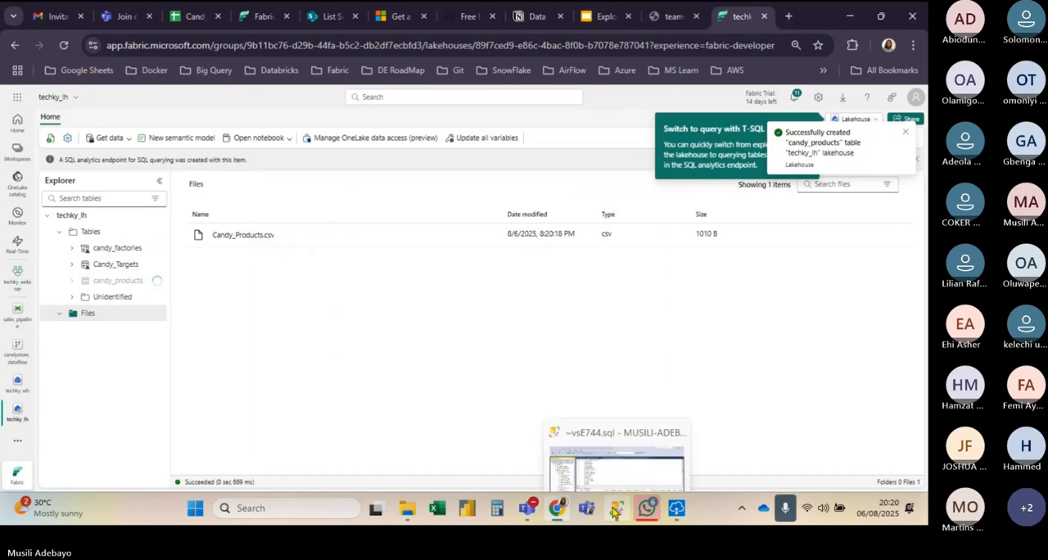
left_click(616, 511)
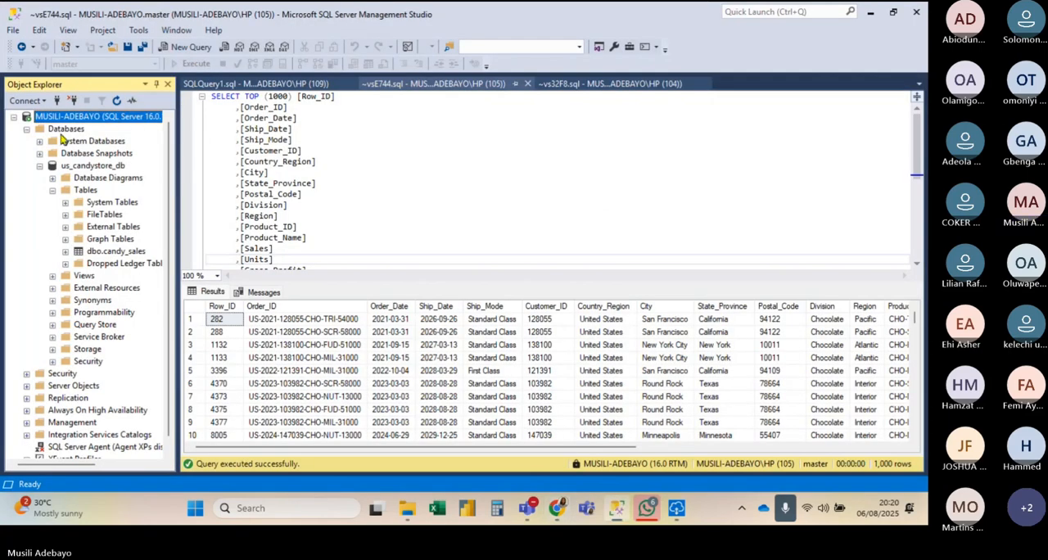
left_click(871, 12)
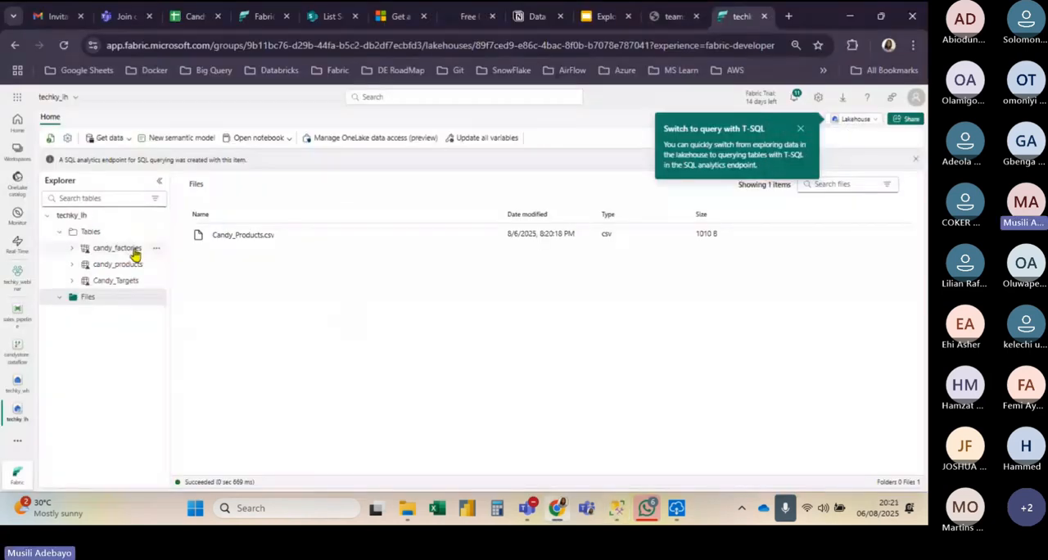
Step: Review the US Candy Distributor use-case slide, and open and close the sales_pipeline item in Fabric
left_click(583, 14)
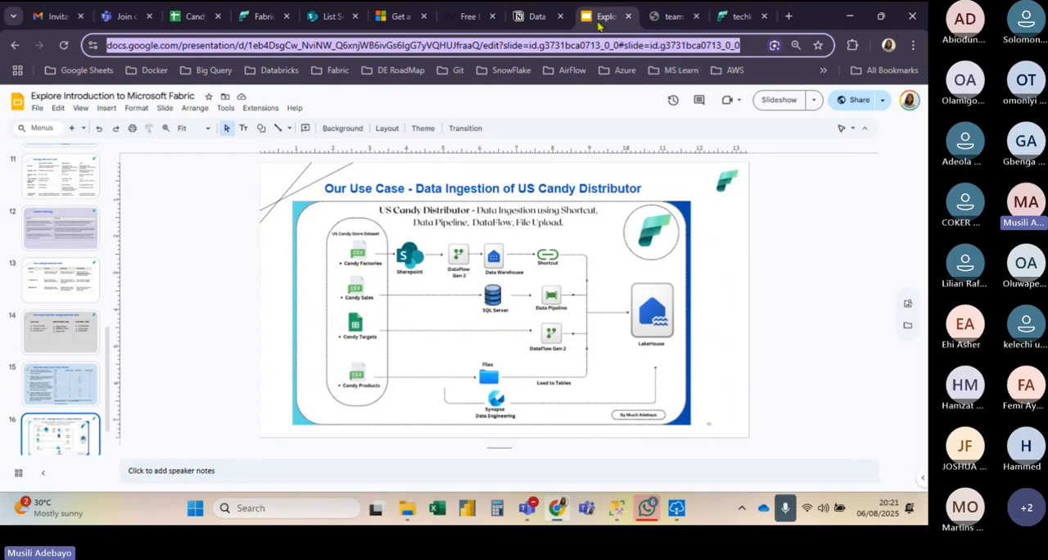
left_click(738, 16)
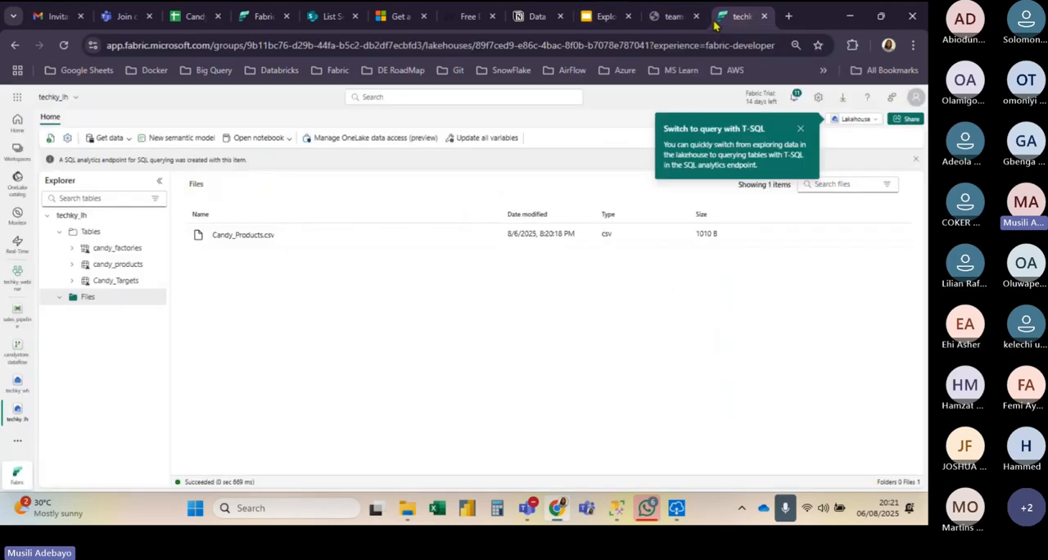
left_click(17, 313)
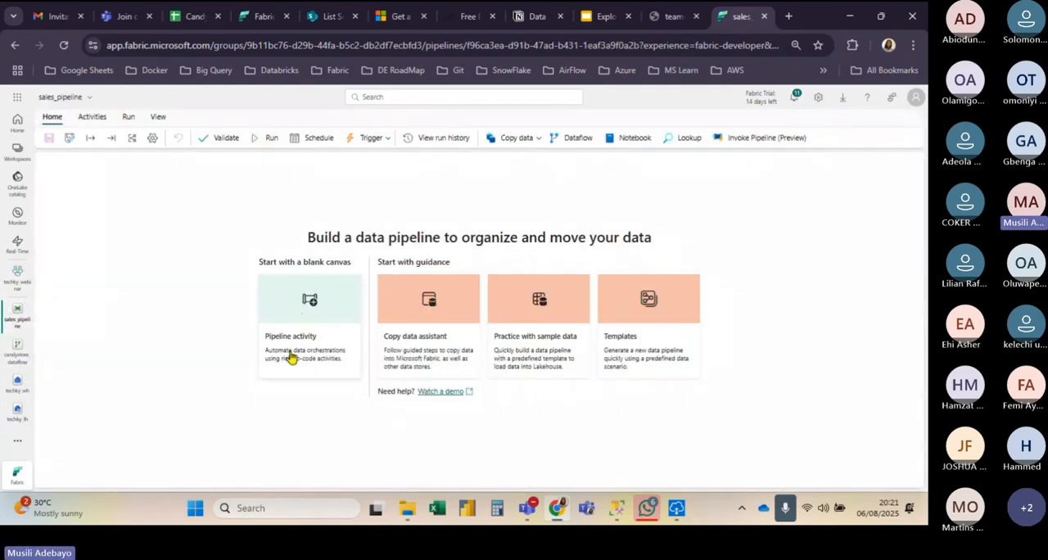
left_click(28, 305)
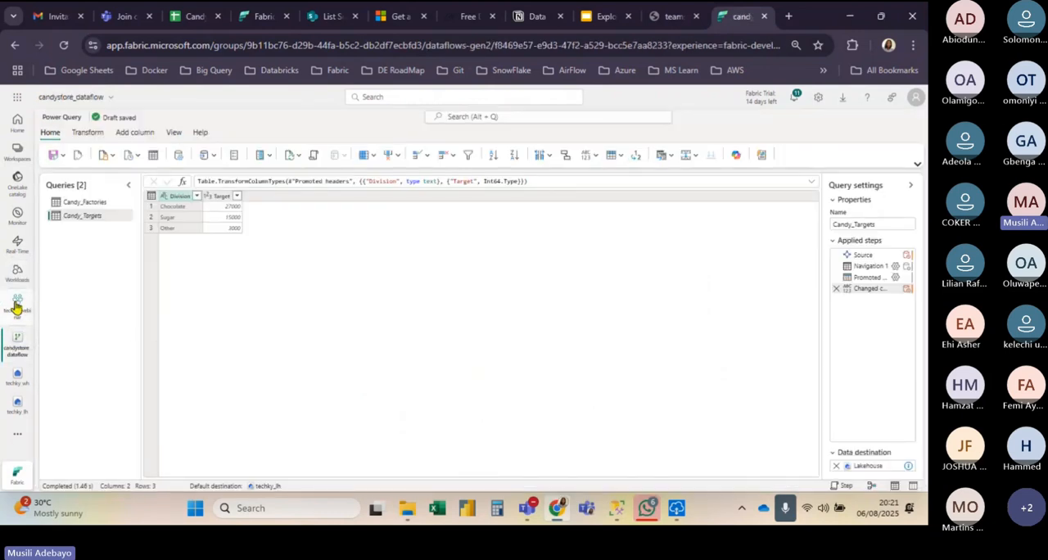
Step: From the techky_webinar workspace, open the connections and gateways management page and check the status of the fabricgateway on-premises data gateway
left_click(16, 305)
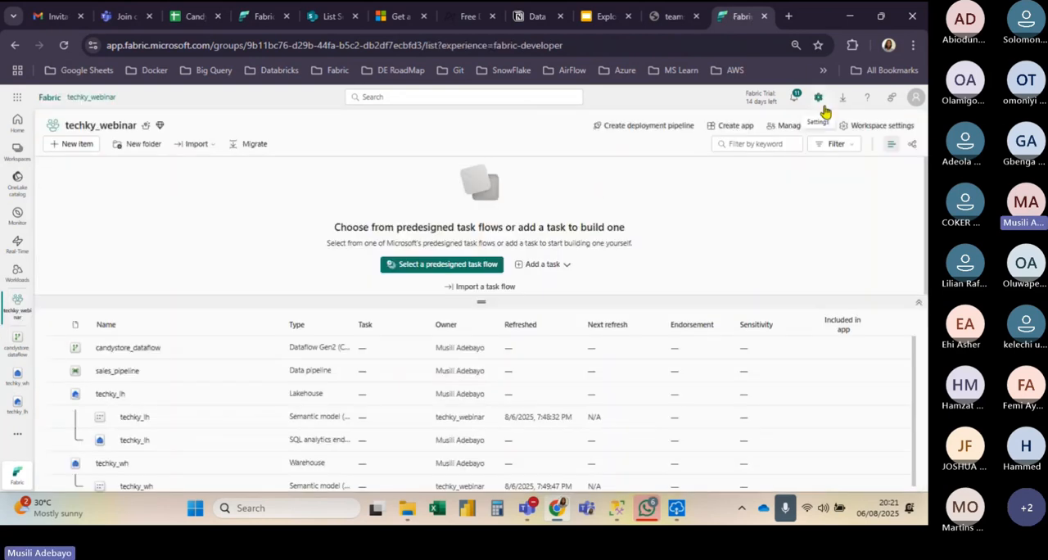
left_click(823, 106)
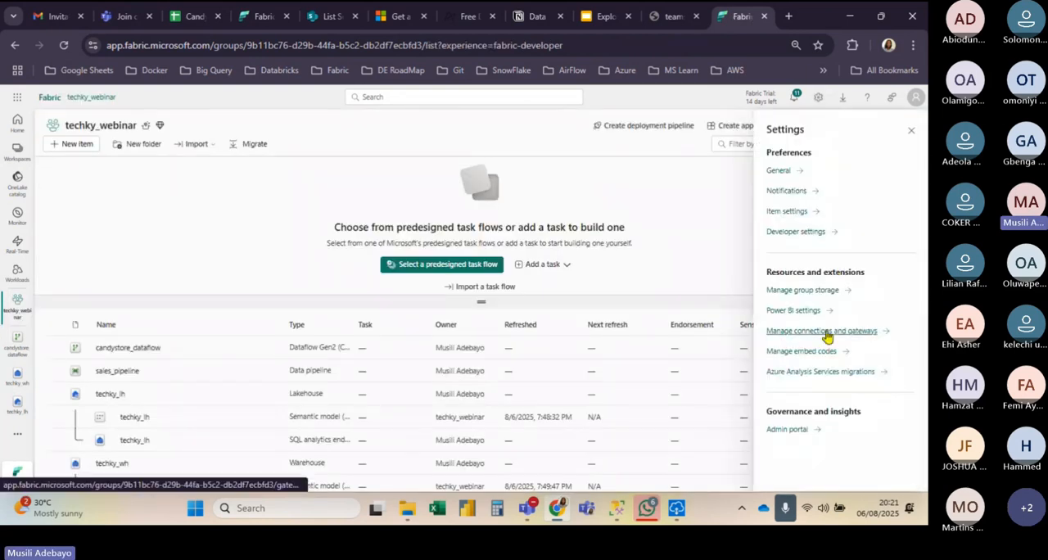
left_click(821, 331)
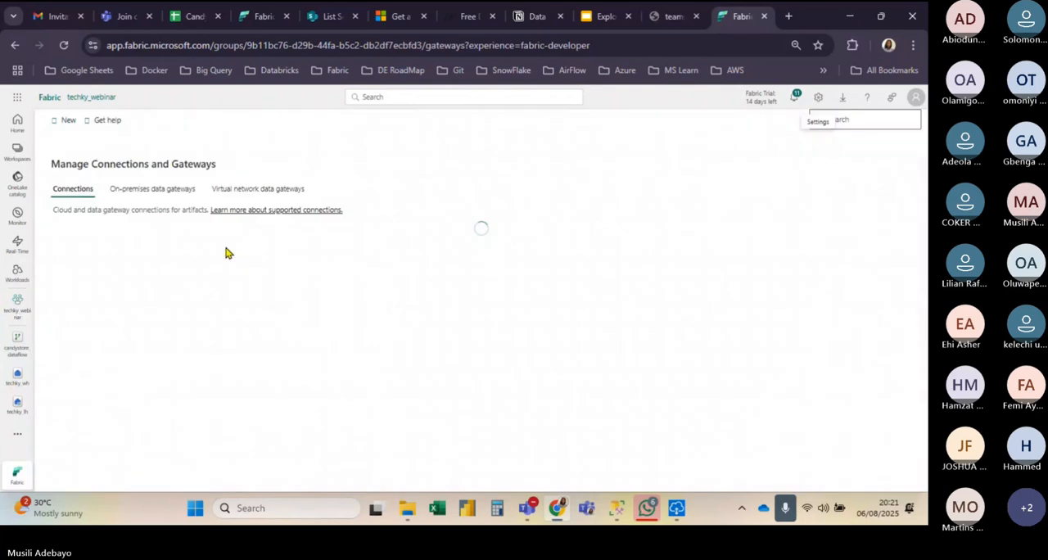
left_click(145, 195)
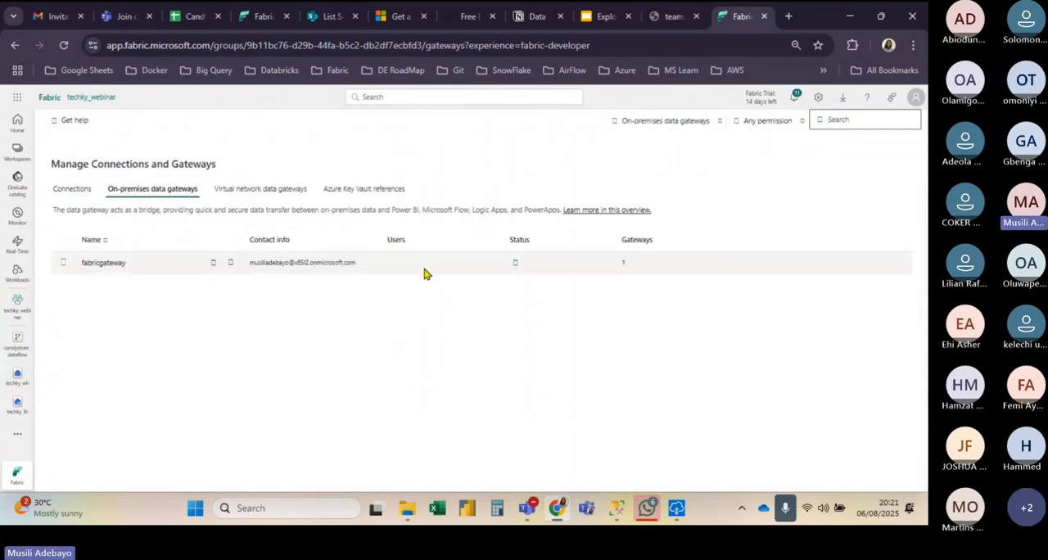
left_click(517, 263)
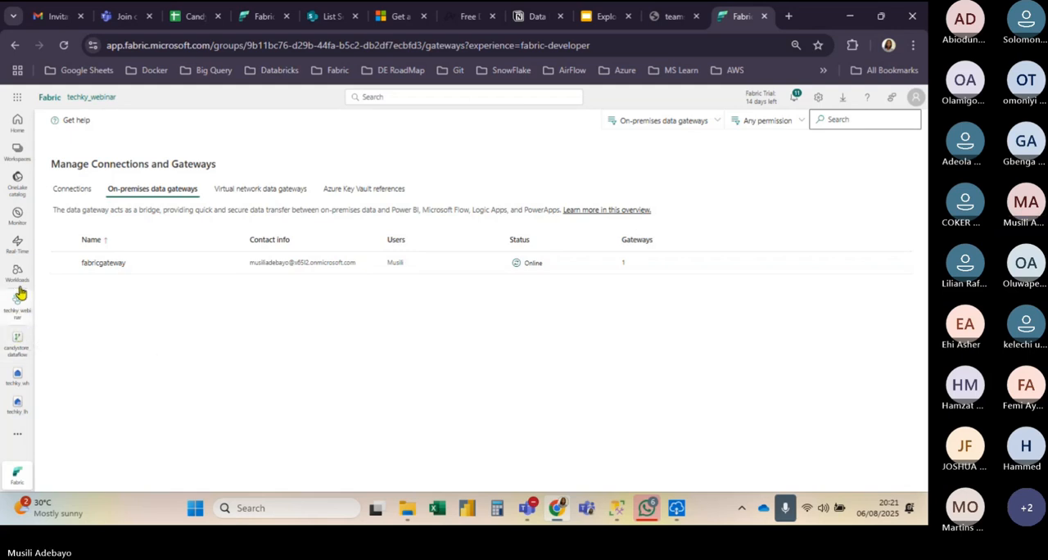
Step: Open the techky_lh lakehouse from the techky_webinar workspace and create a new data pipeline named pipeline1 from it
left_click(17, 323)
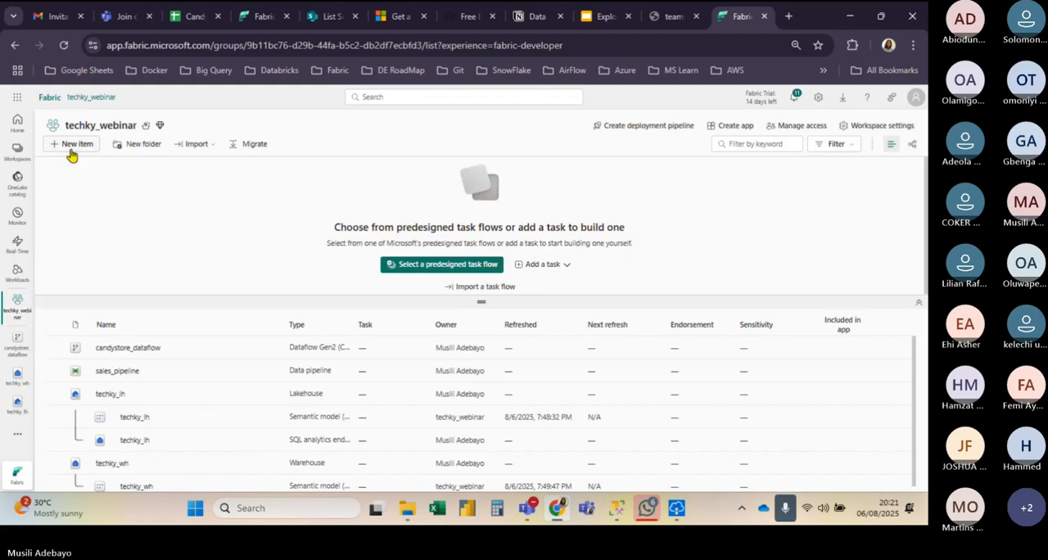
left_click(111, 394)
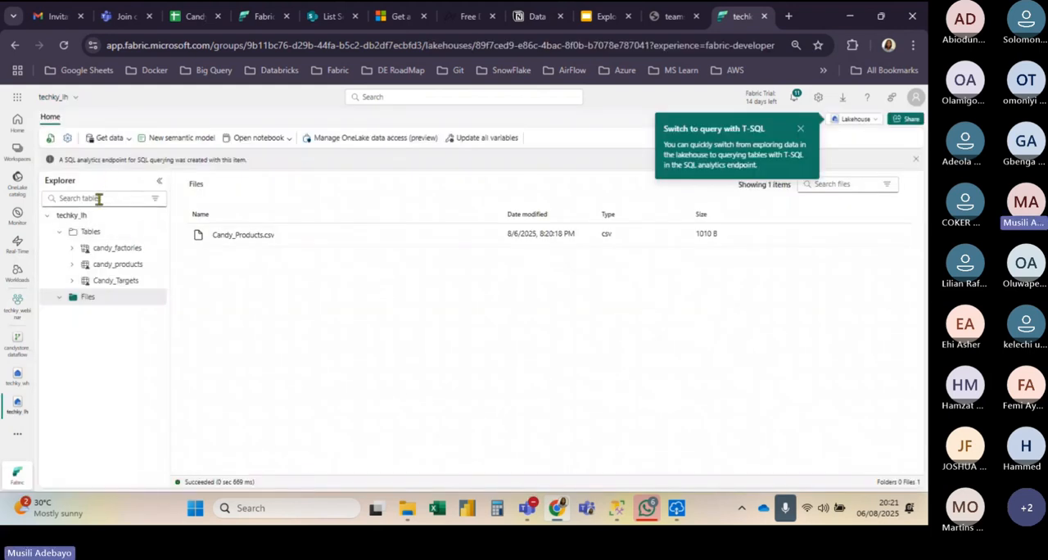
left_click(125, 141)
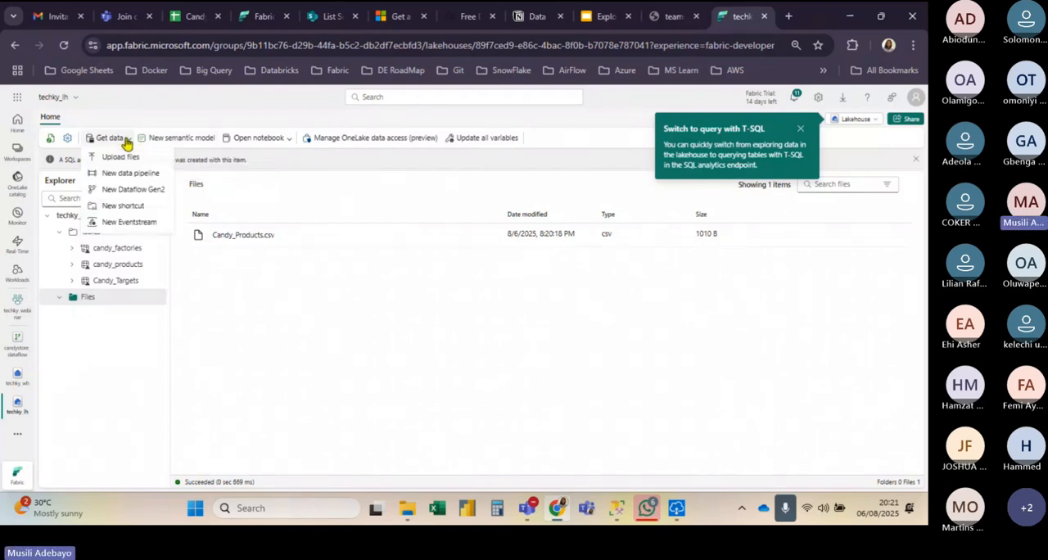
left_click(131, 174)
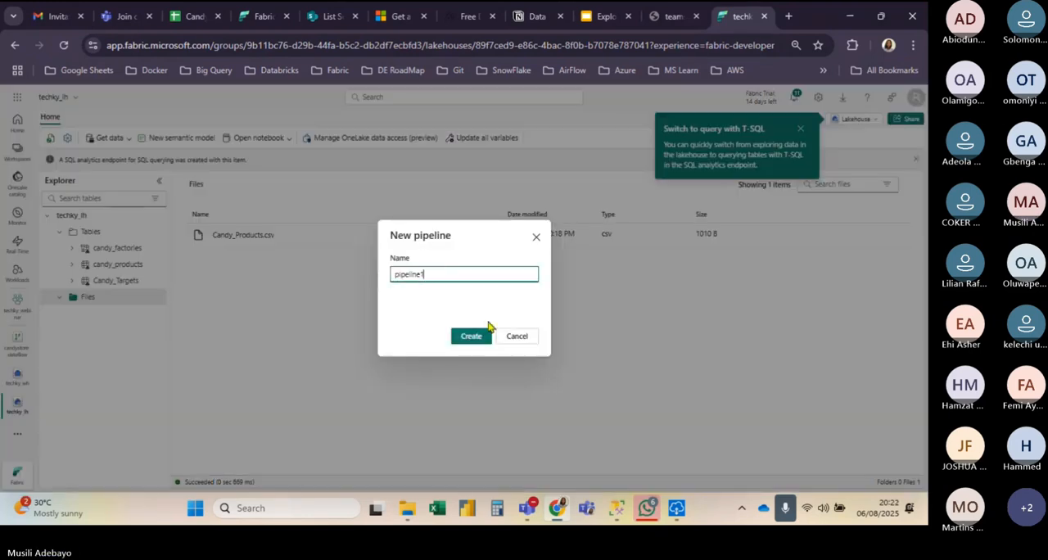
left_click(480, 336)
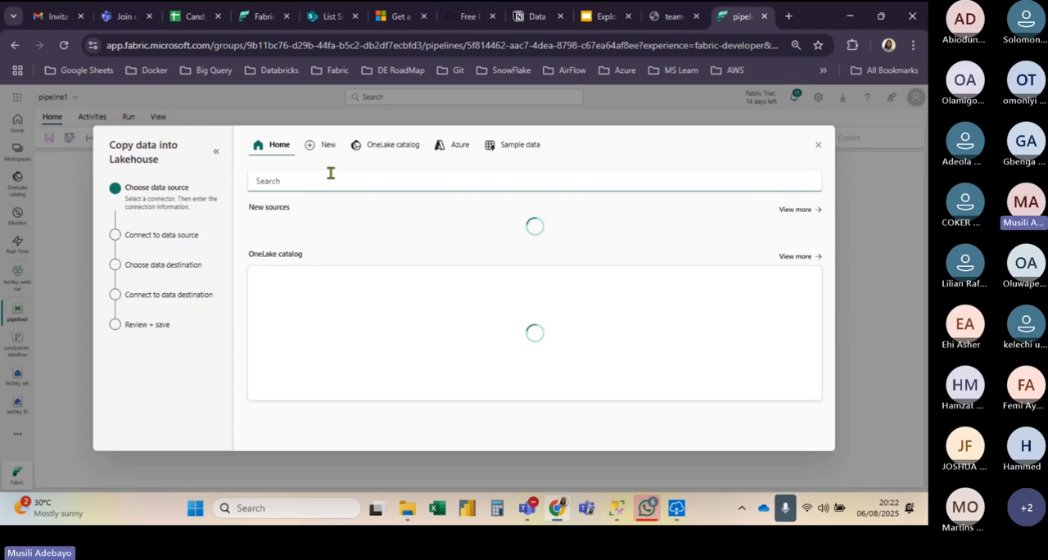
Step: Find and choose SQL Server database as the copy source, and enter the local SQL Server's name as the server
type("sql")
left_click(344, 228)
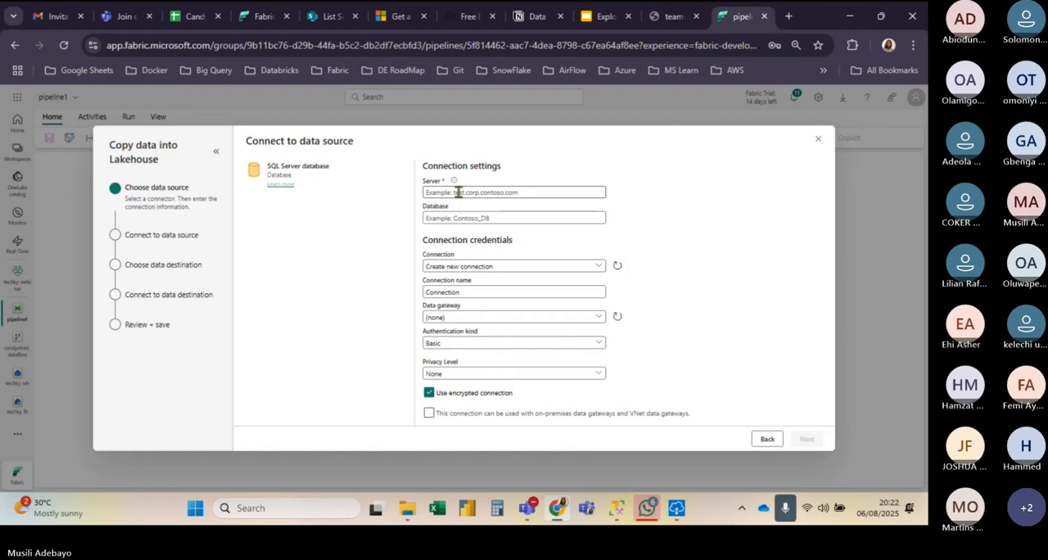
left_click(458, 192)
type("MUSILI-A")
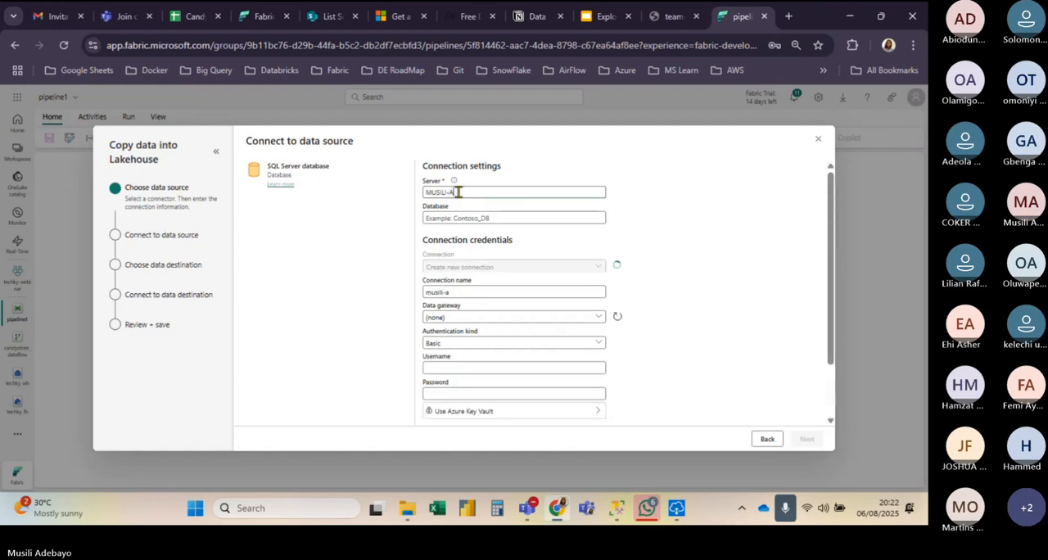
type("DEBAYO")
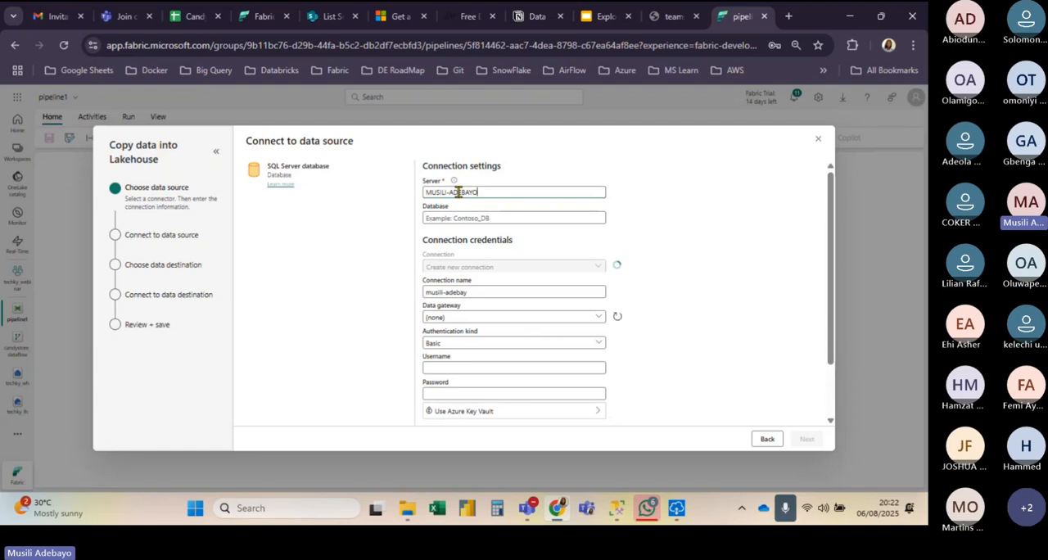
Step: Set the database to us_candystore_db, refresh the available connections, and proceed with the techkywebinar connection through fabricgateway
left_click(456, 214)
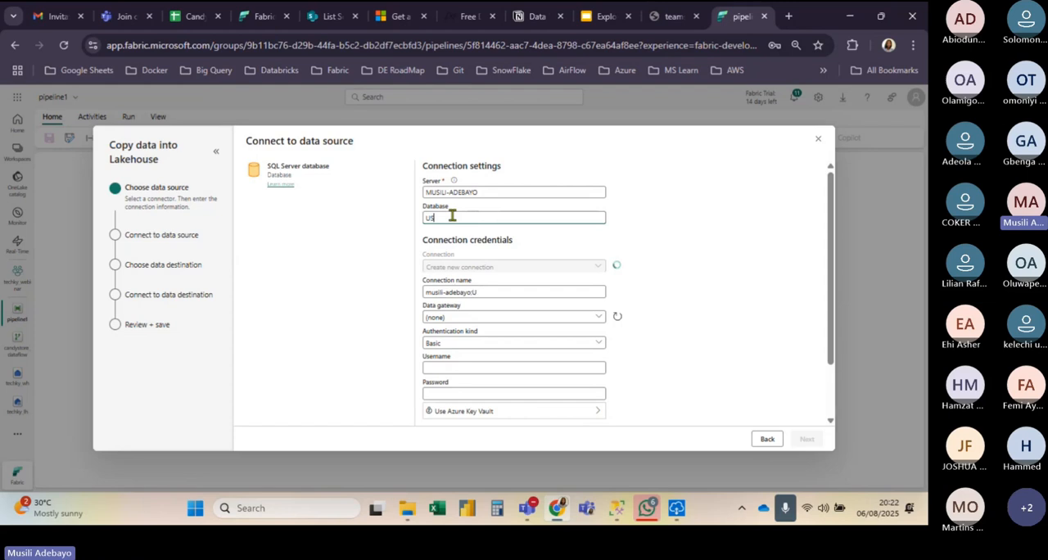
type("us")
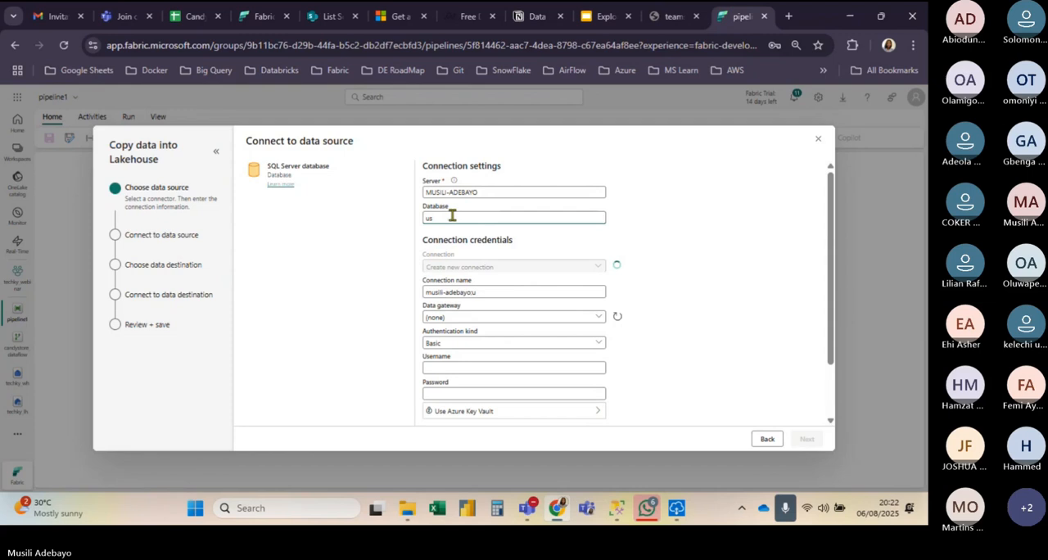
type("_candystore")
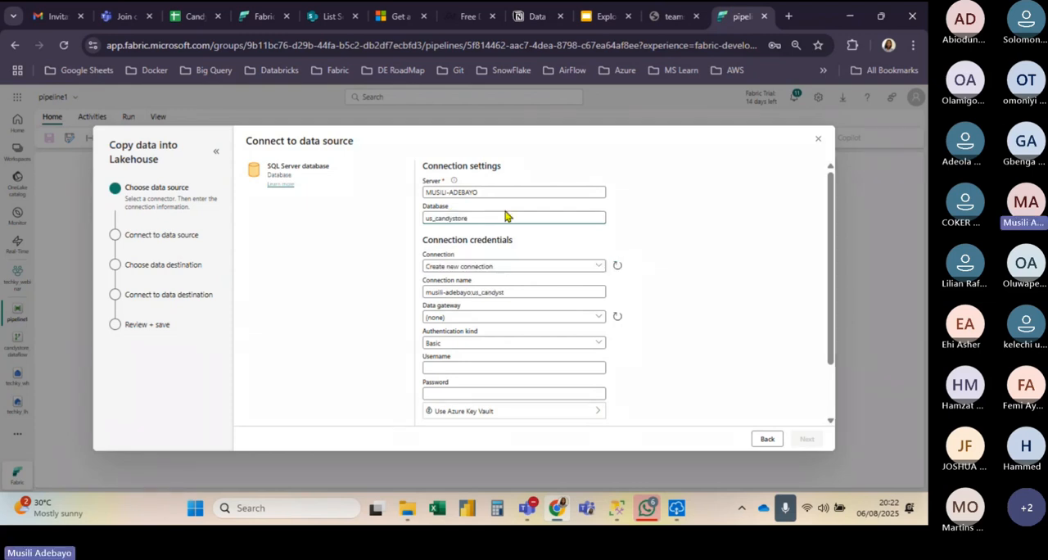
type("_d")
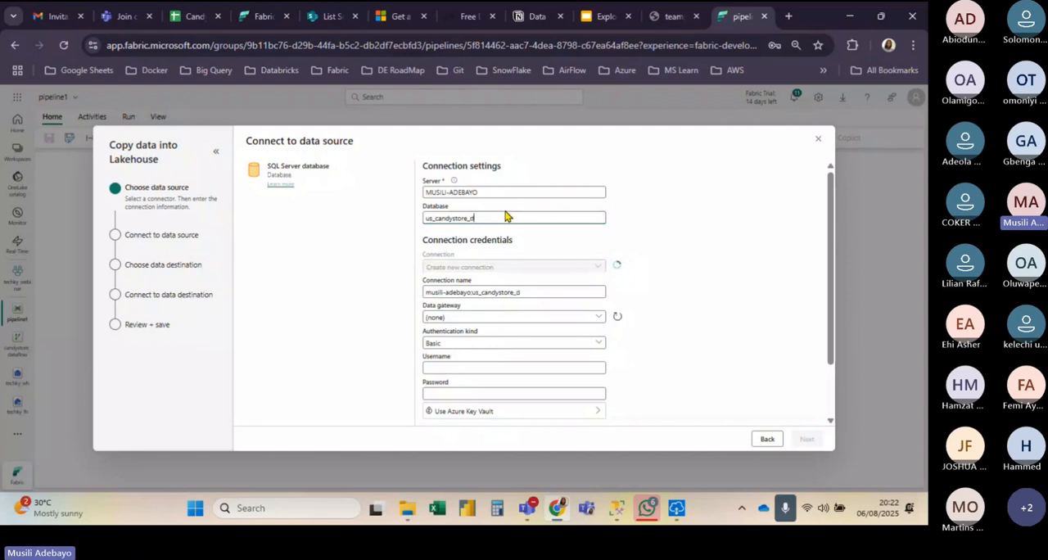
type("b")
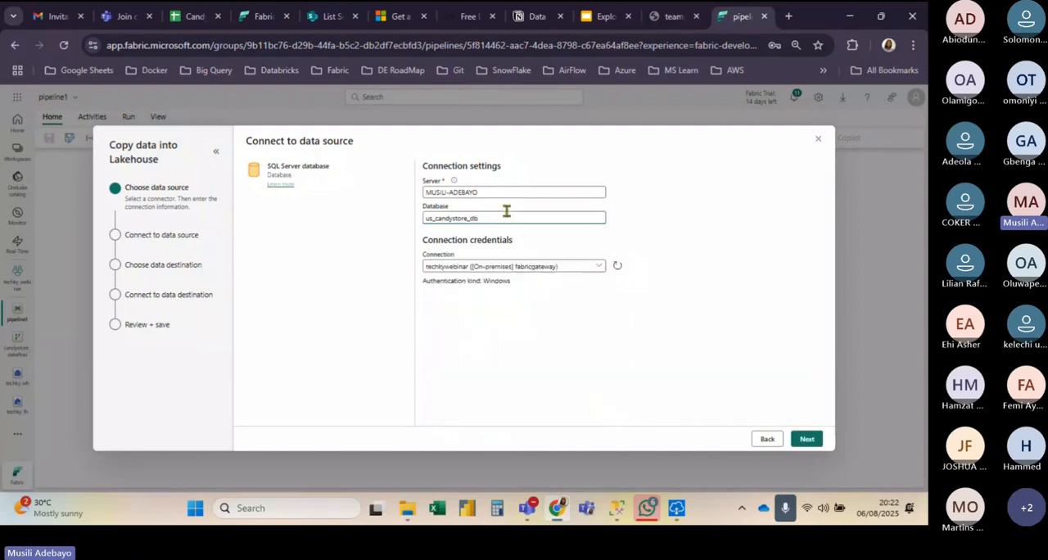
left_click(618, 270)
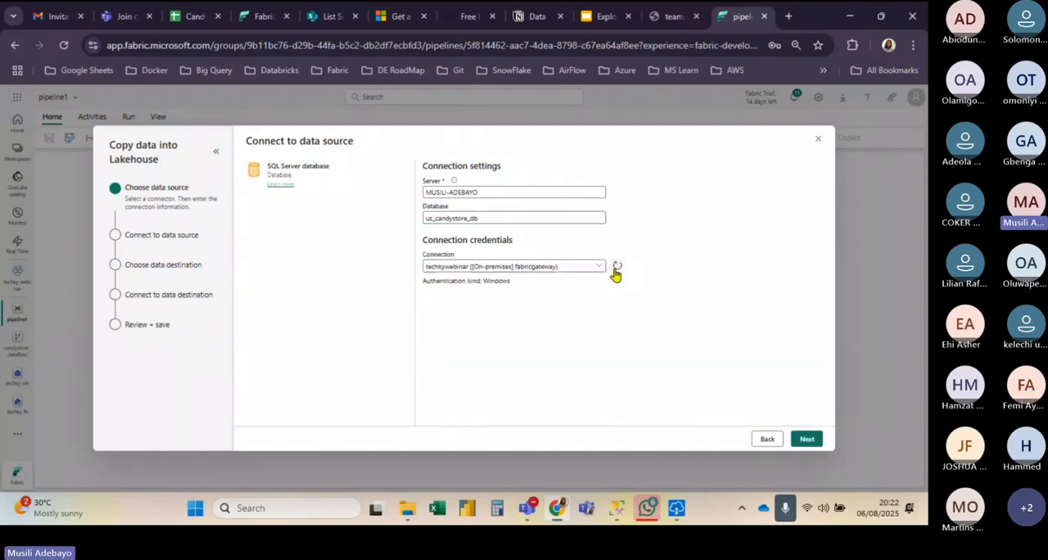
left_click(806, 438)
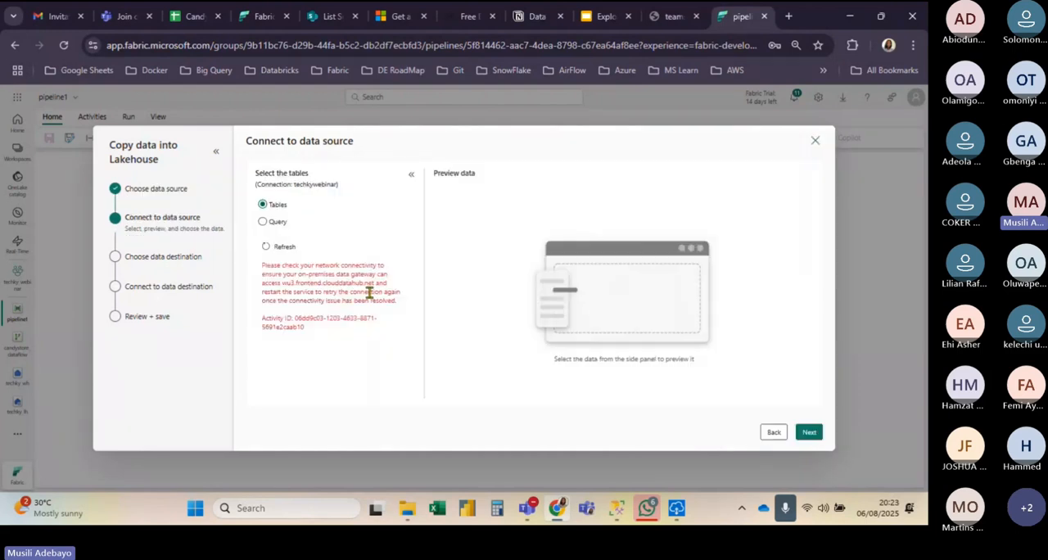